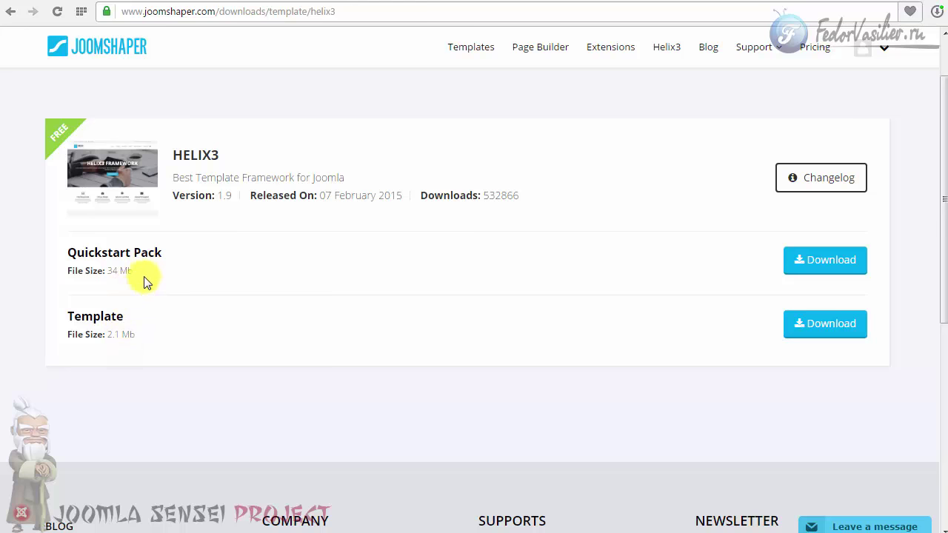
drag(145, 274, 76, 254)
click(170, 271)
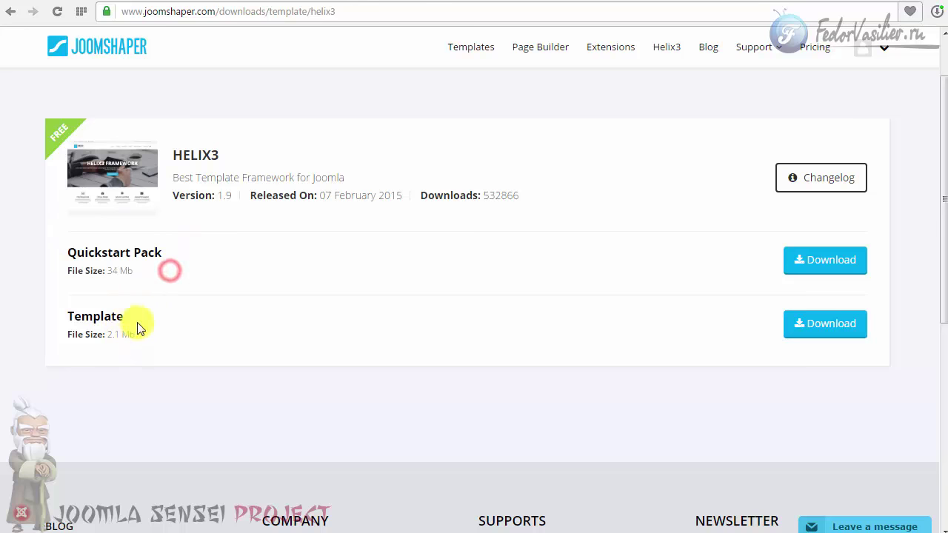
drag(141, 318, 121, 332)
click(212, 334)
click(180, 331)
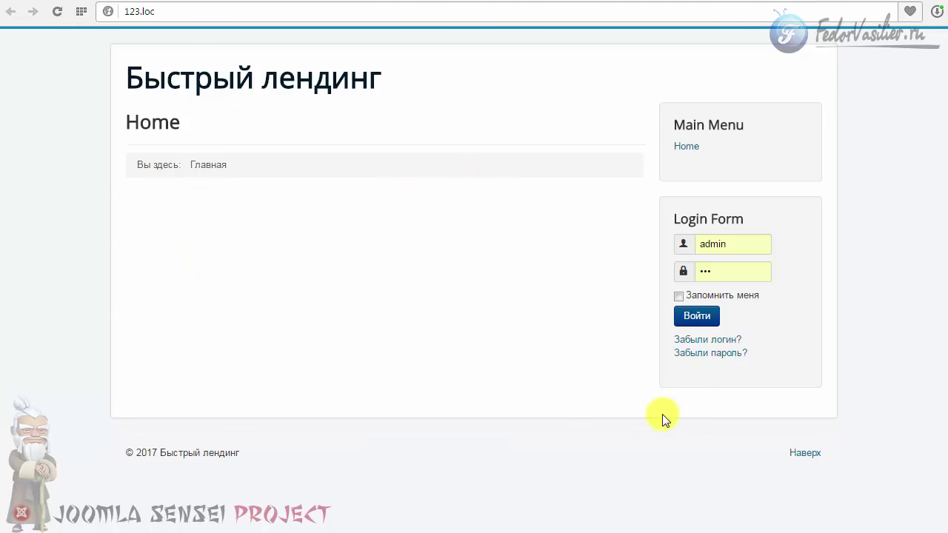
drag(669, 138, 601, 326)
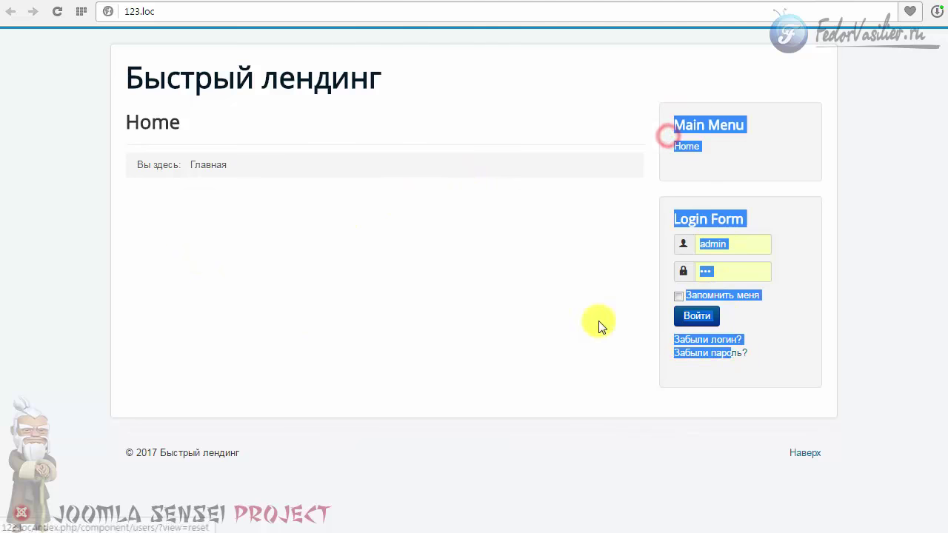
click(560, 287)
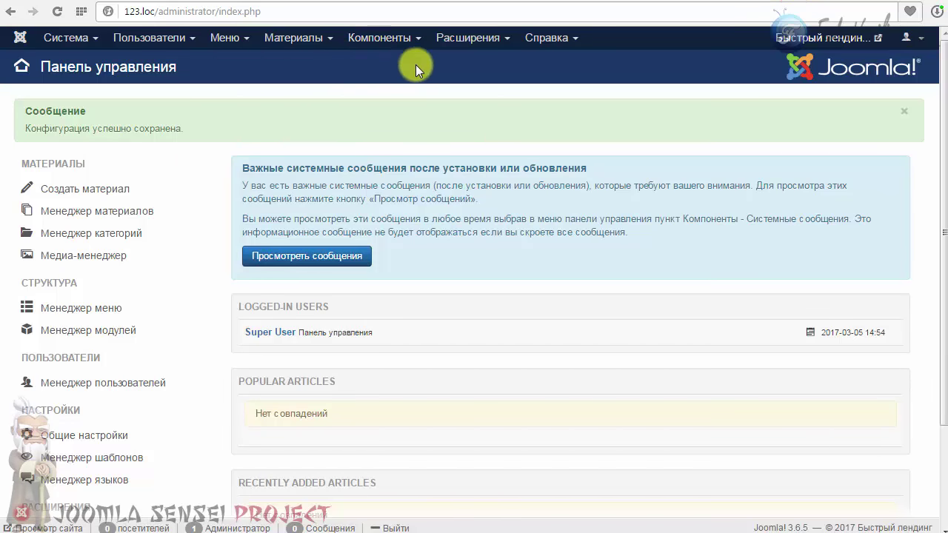
Step: Unpublish all the site modules: Breadcrumbs, Main Menu and Login Form
click(451, 40)
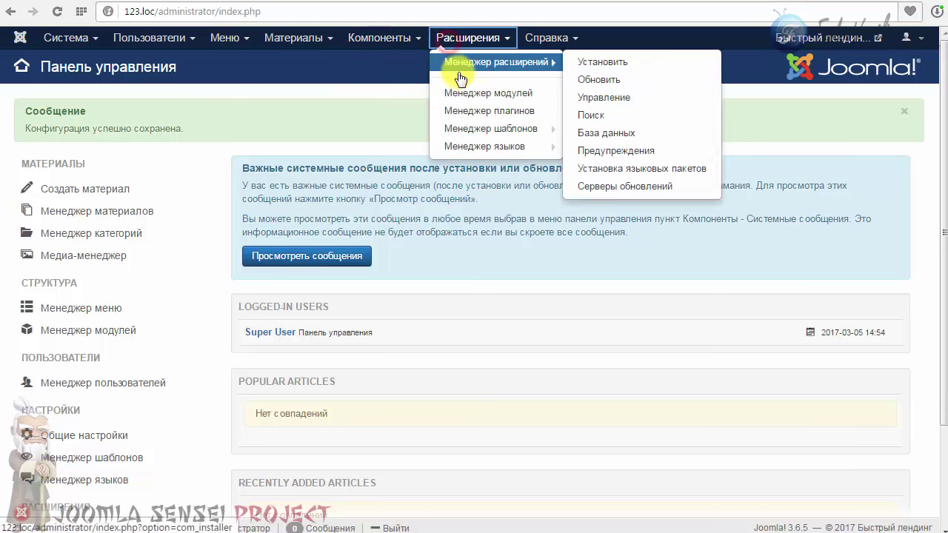
click(474, 91)
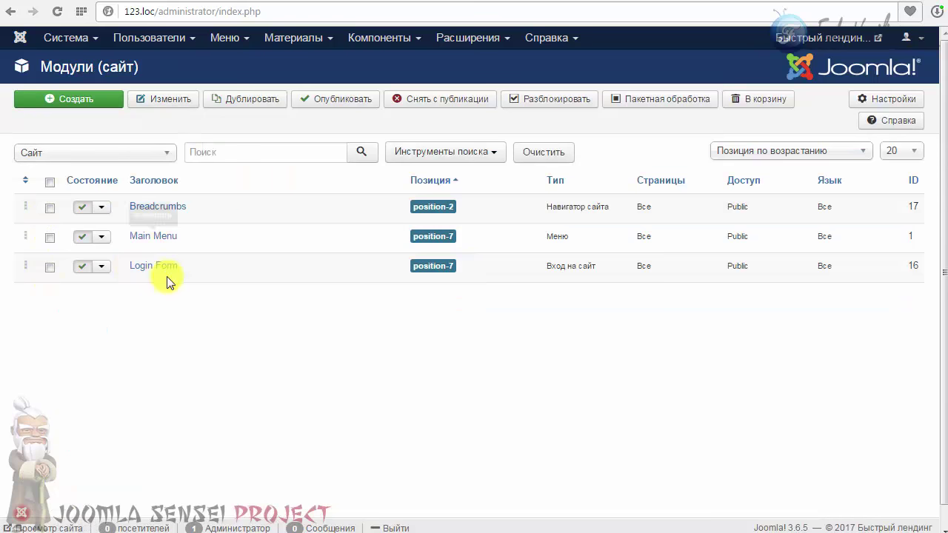
click(50, 182)
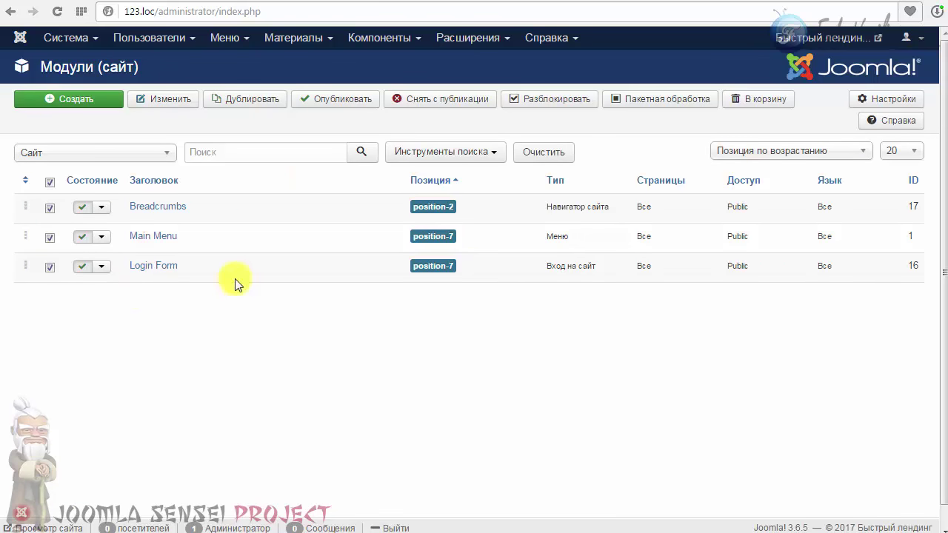
click(459, 106)
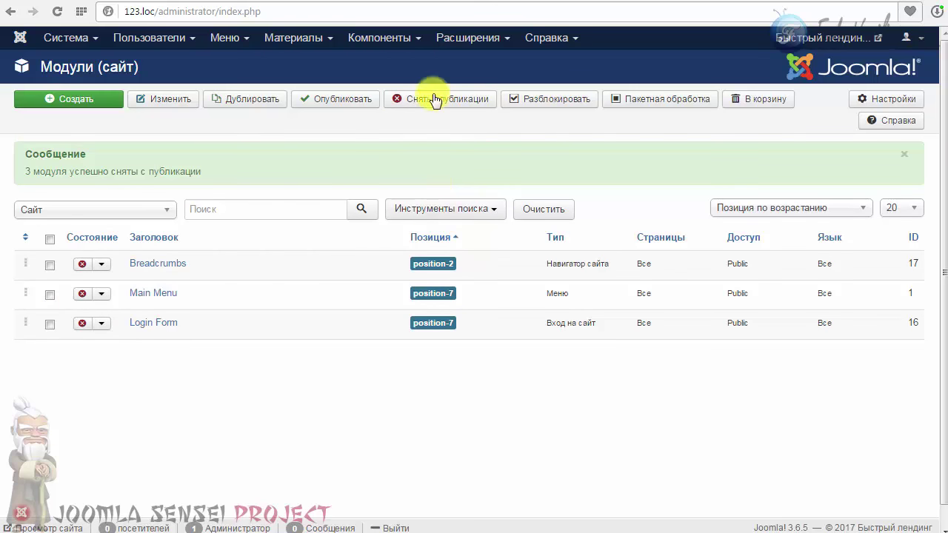
Step: Upload and install the Helix3 v1.9 template package and the SP Page Builder component package as Joomla extensions
click(455, 37)
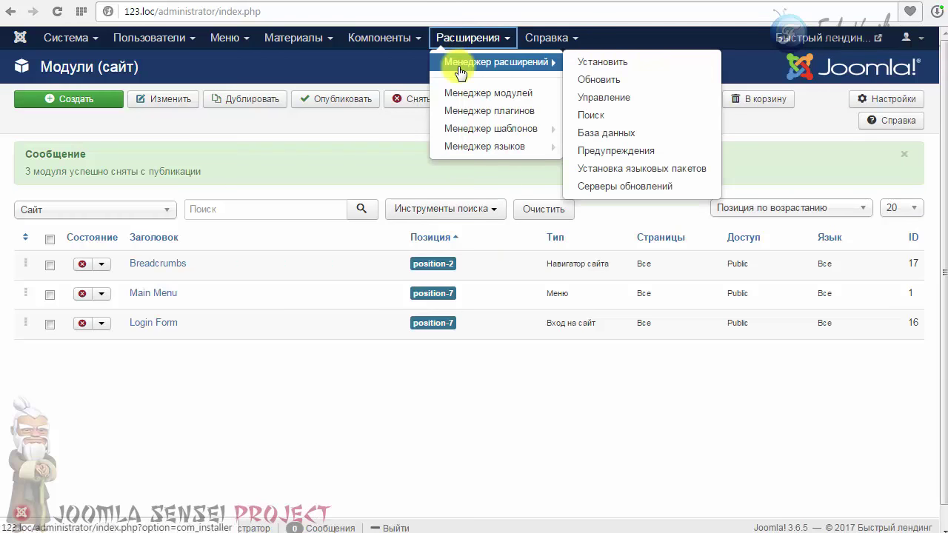
click(460, 65)
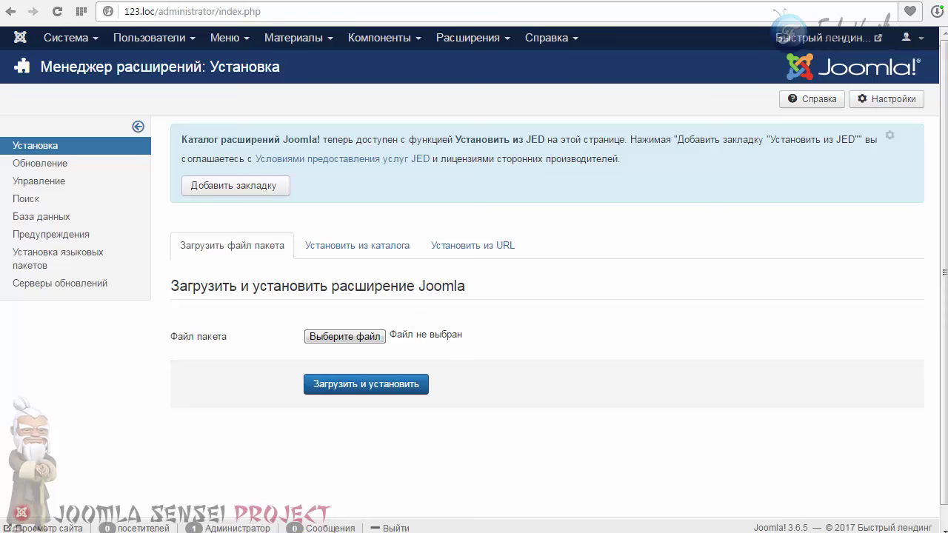
drag(278, 329, 418, 334)
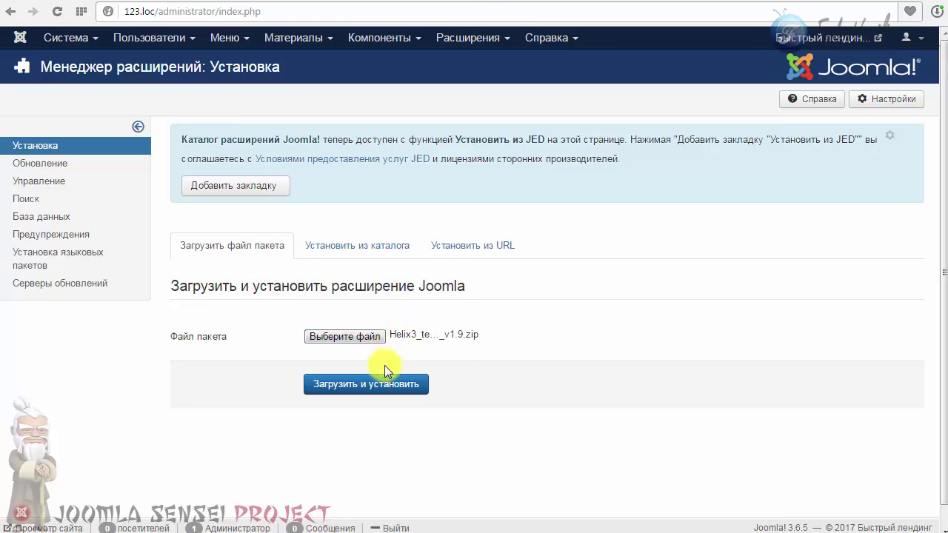
click(329, 387)
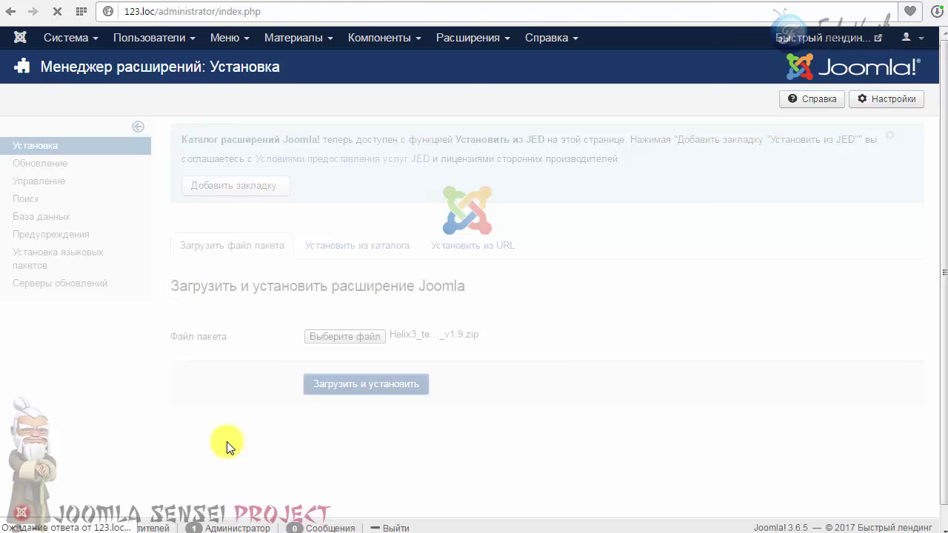
drag(229, 444, 419, 302)
click(375, 355)
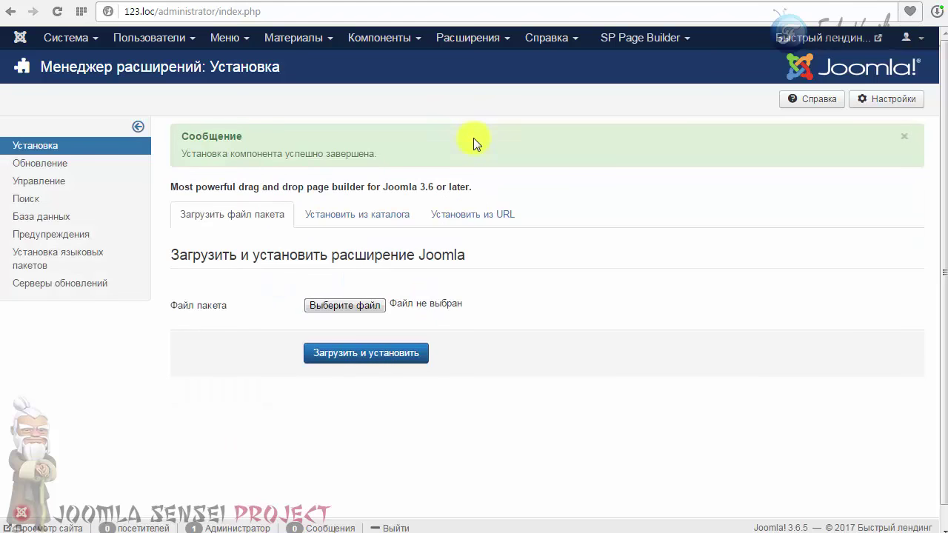
Step: Duplicate the "shaper_helix3 - По умолчанию" style in the site's template styles
click(469, 38)
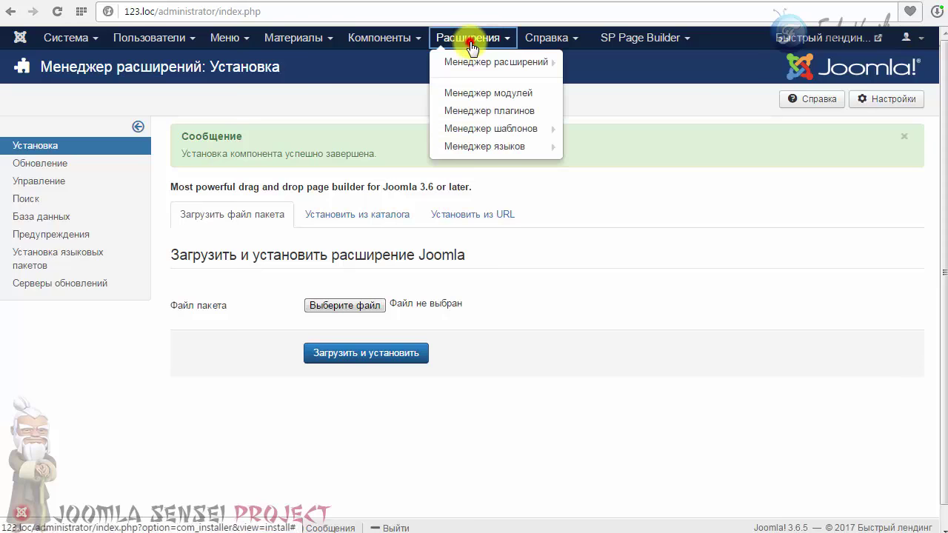
click(471, 131)
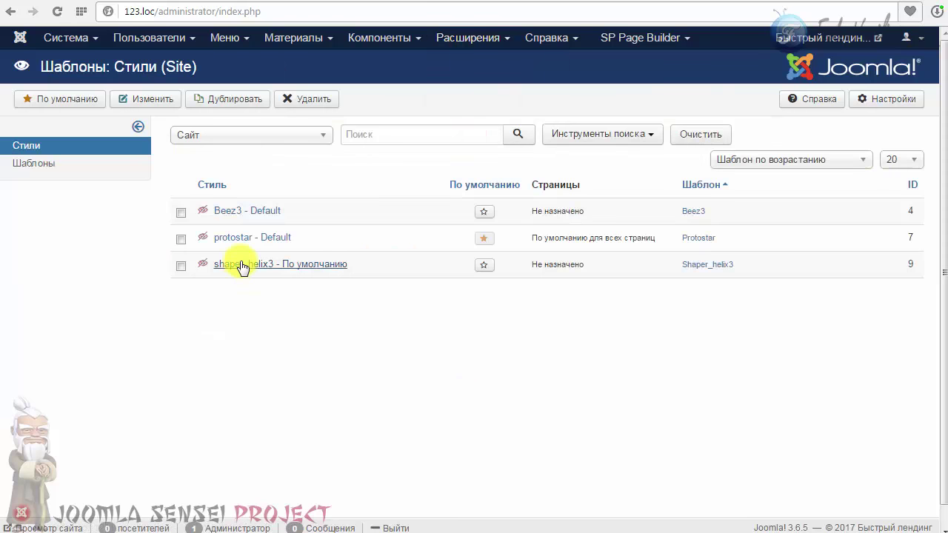
drag(352, 265, 267, 277)
click(258, 294)
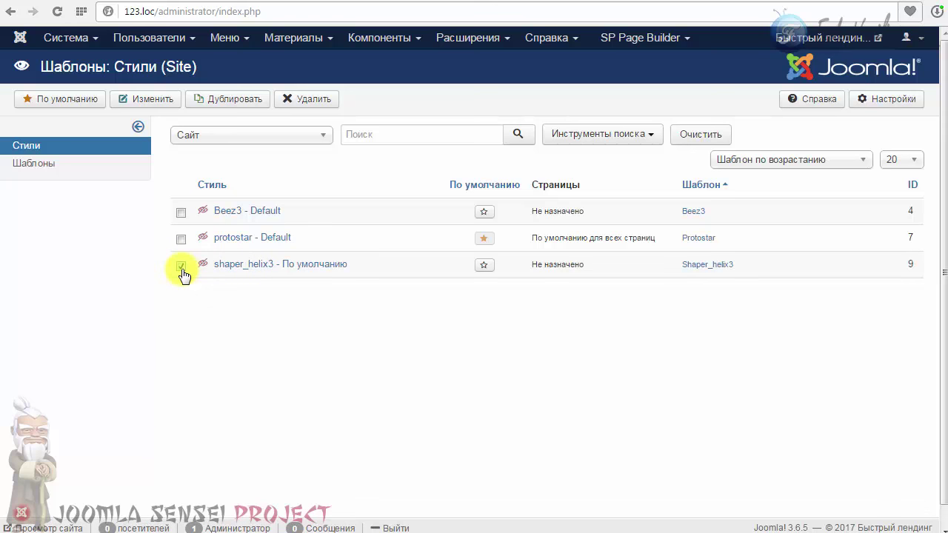
click(231, 105)
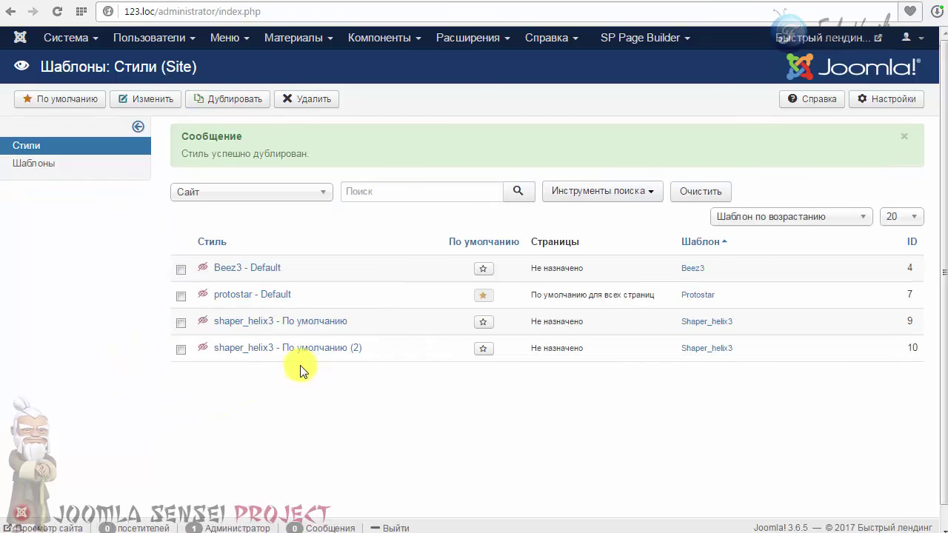
Step: Make the original shaper_helix3 style the site default and reload the site's home page to check it
click(483, 325)
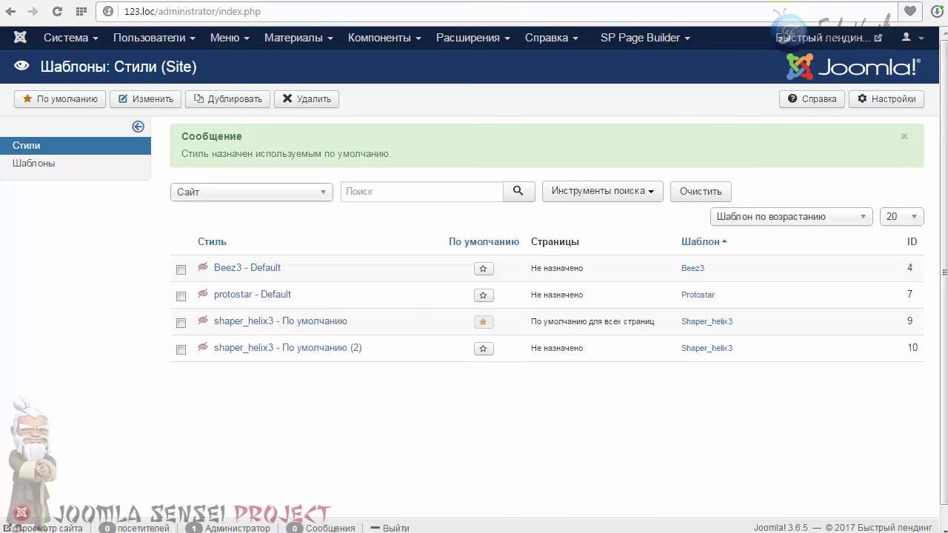
click(828, 1)
click(57, 12)
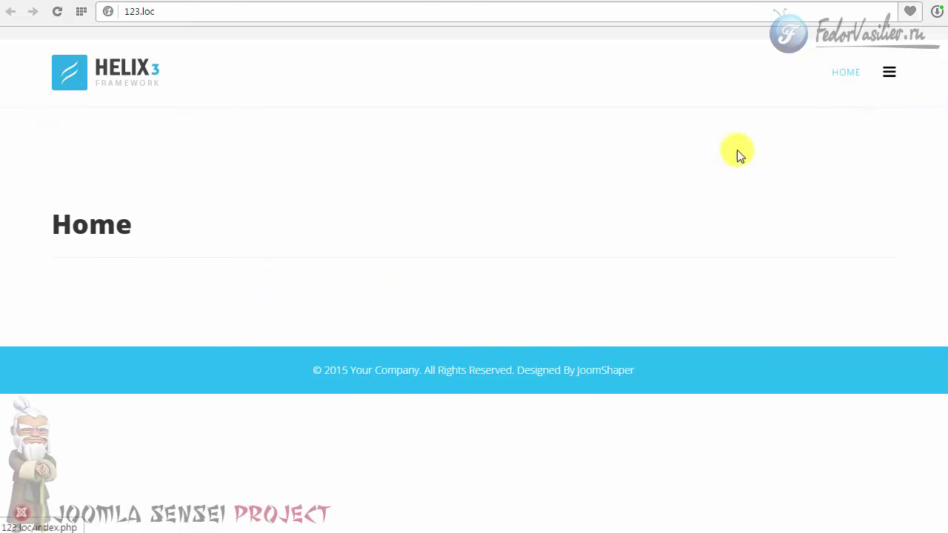
drag(124, 228, 72, 226)
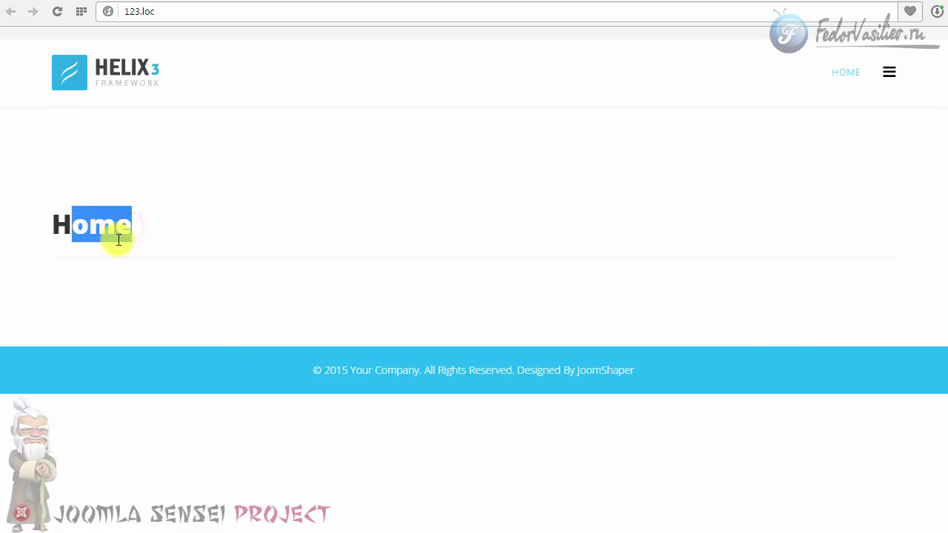
click(220, 235)
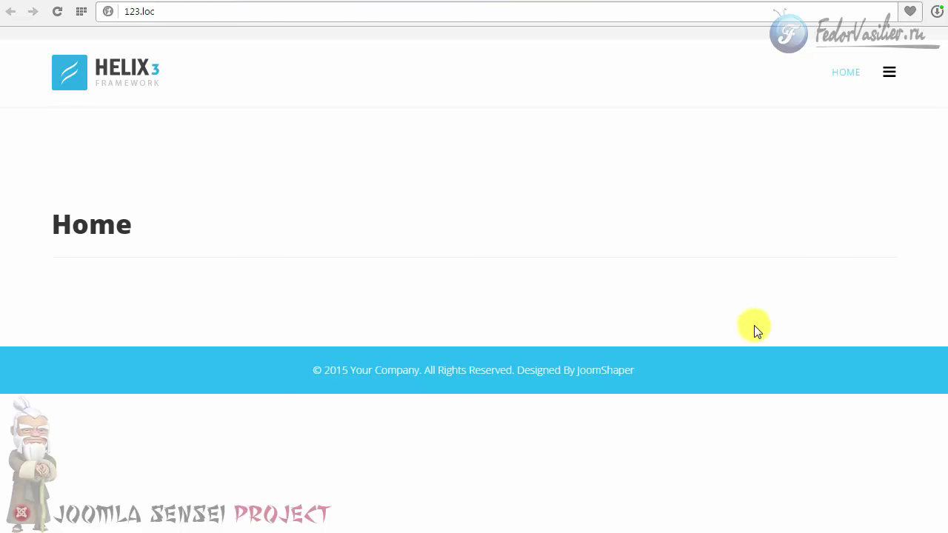
Step: Open the original shaper_helix3 style for editing in the administration and look over its preset styles
click(791, 2)
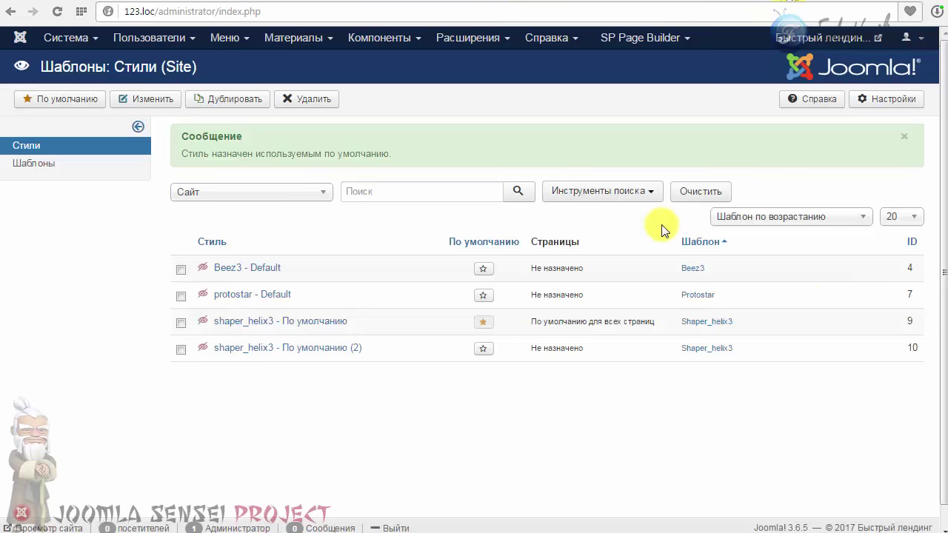
click(230, 323)
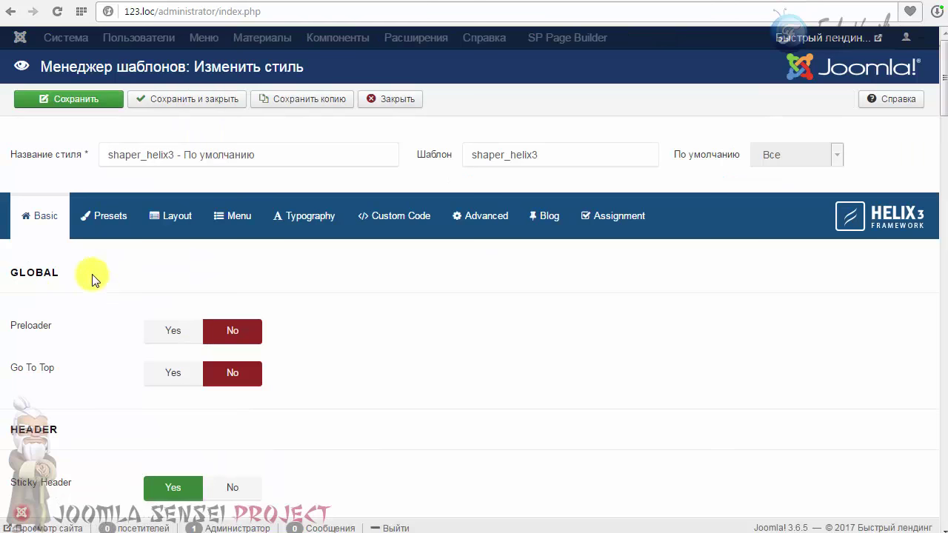
click(103, 222)
scroll(318, 274, down, 3)
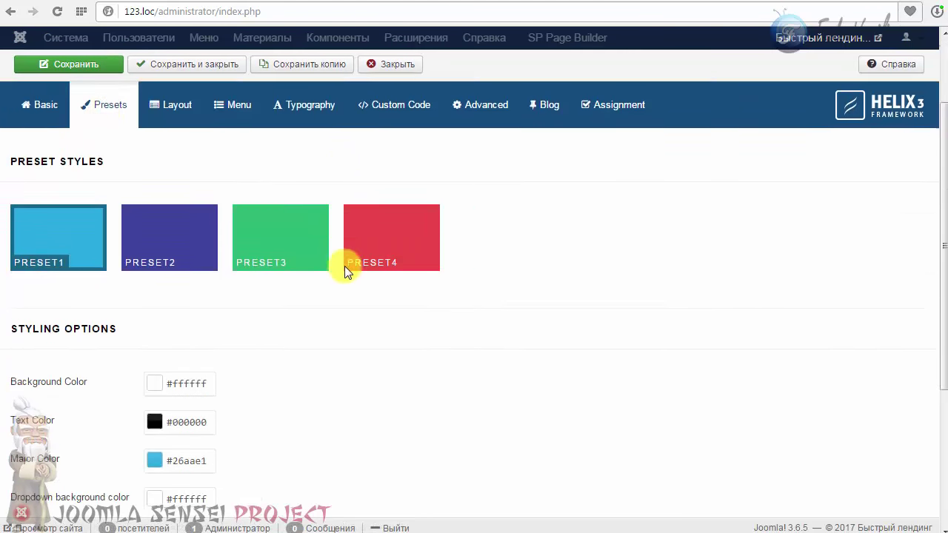
scroll(200, 289, up, 3)
Step: Remove the Top Bar row from the style's layout and save it, checking the change on the reloaded home page
click(175, 224)
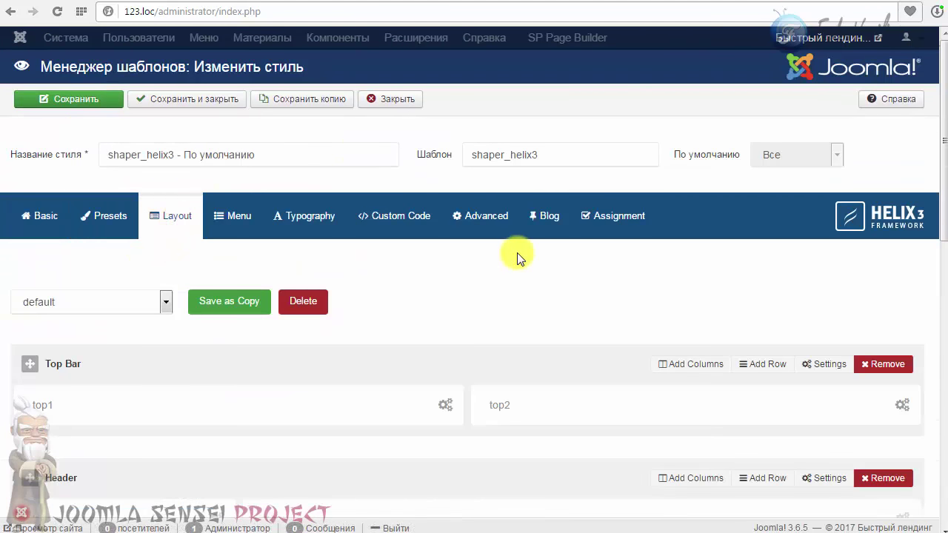
scroll(518, 255, down, 3)
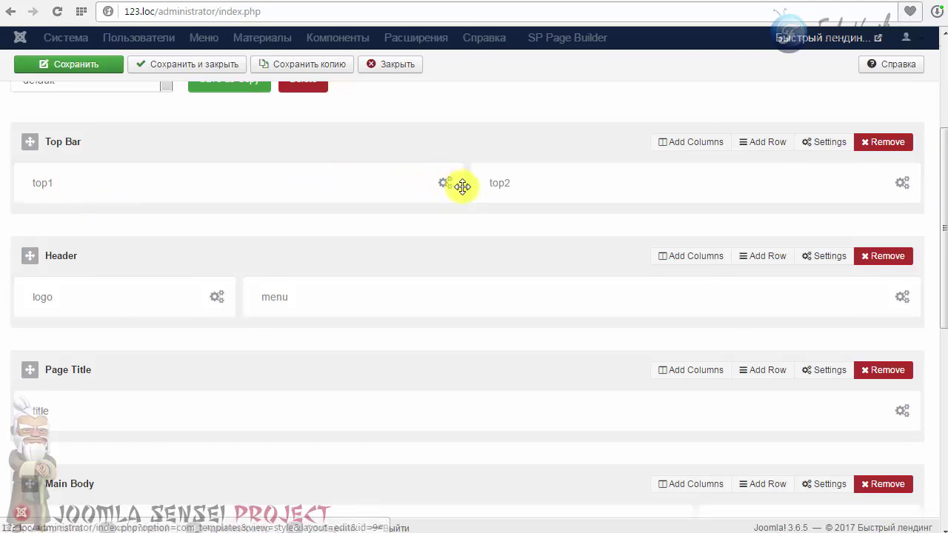
scroll(511, 296, up, 1)
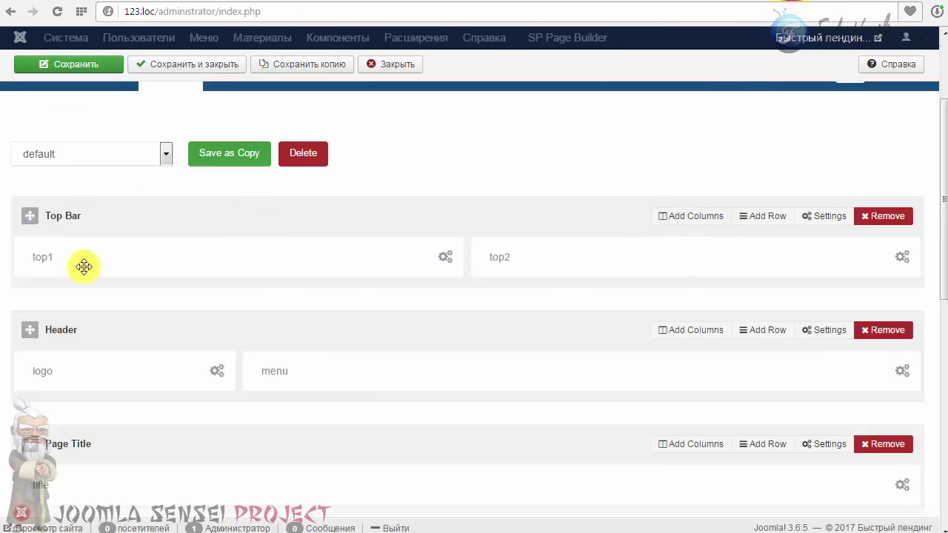
click(885, 221)
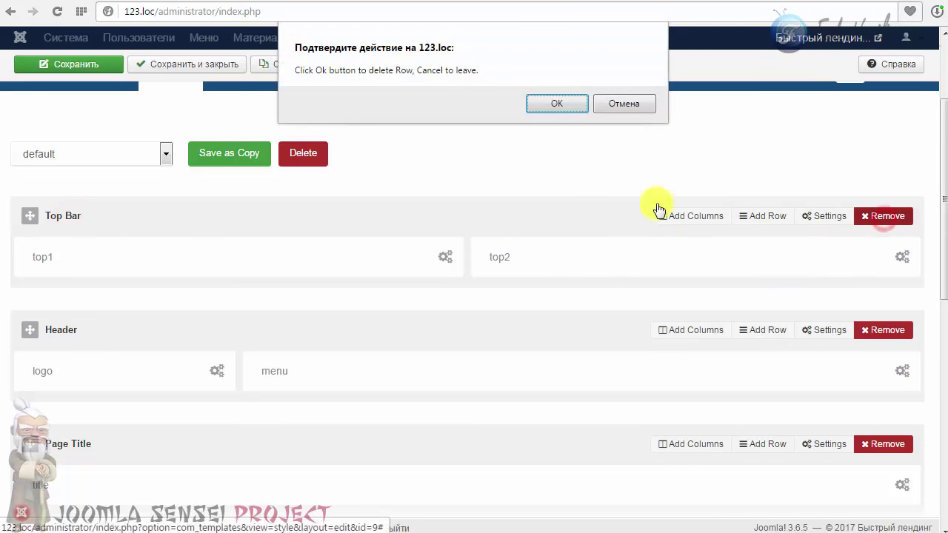
click(555, 103)
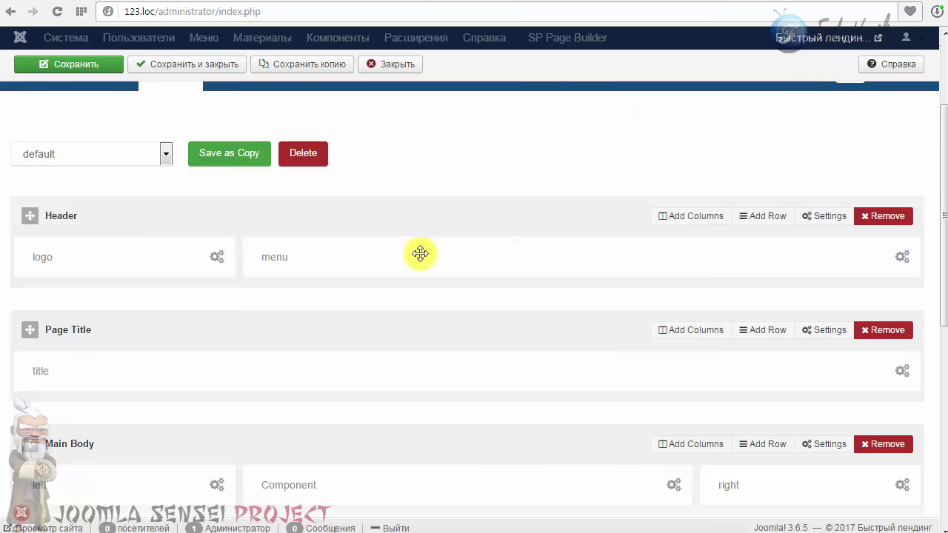
click(91, 65)
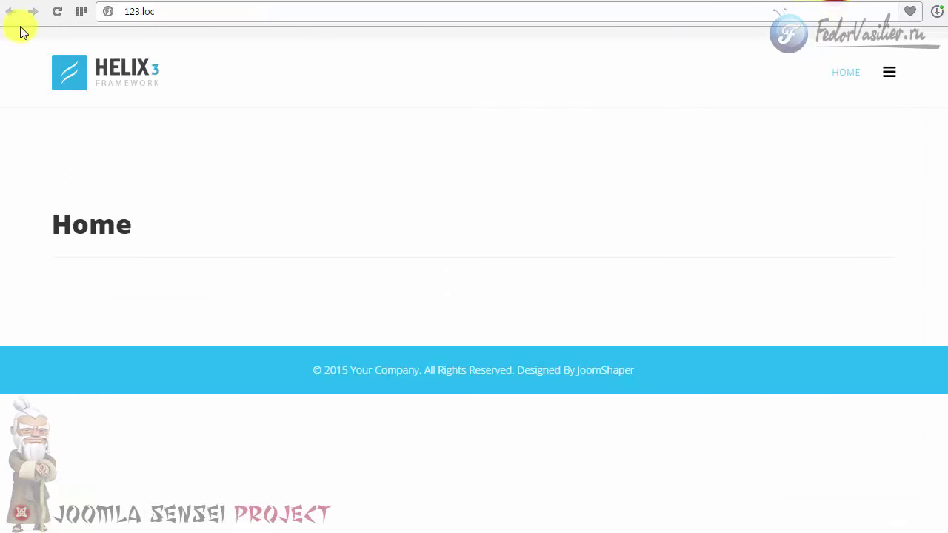
click(57, 15)
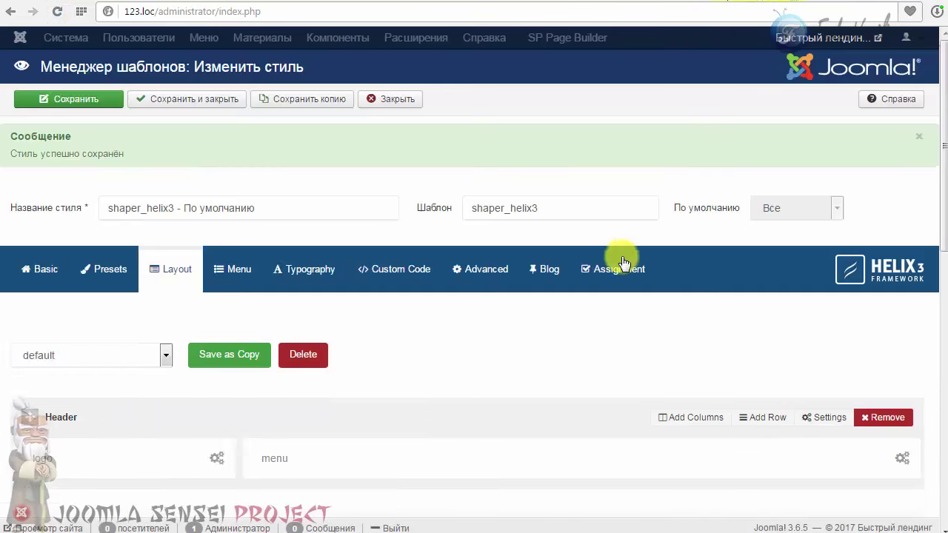
Step: Examine the Hide on Mobile, Hide on Tablet and Hide on Desktop options in the settings of the Header row's menu column
scroll(645, 266, down, 2)
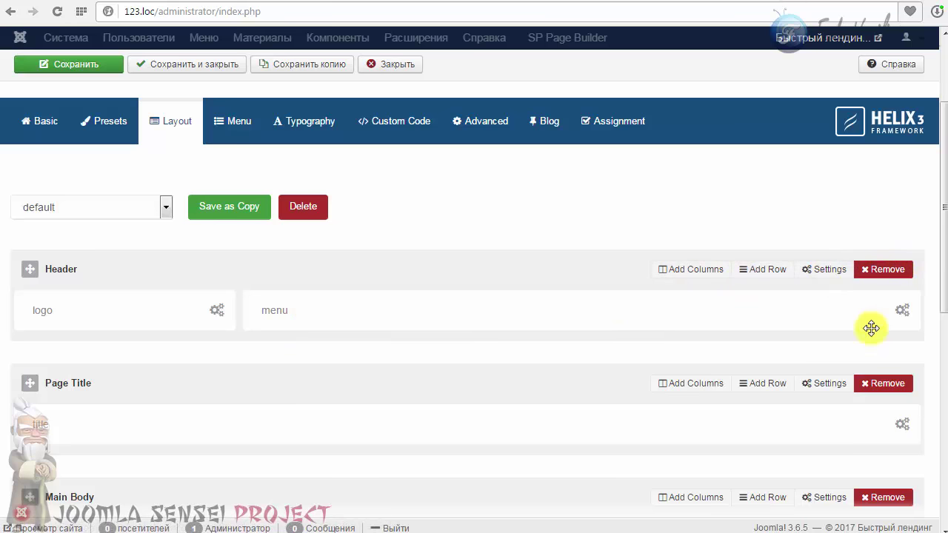
click(902, 310)
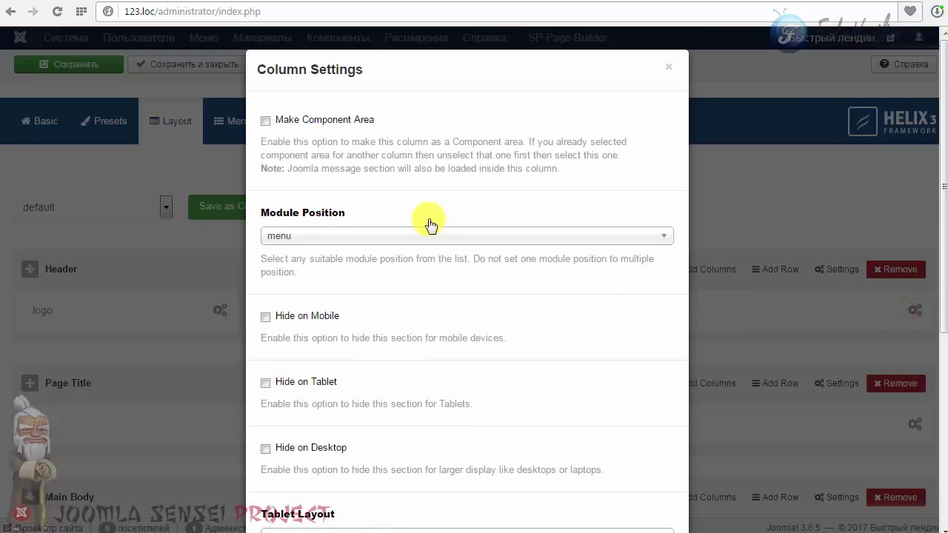
scroll(430, 224, down, 2)
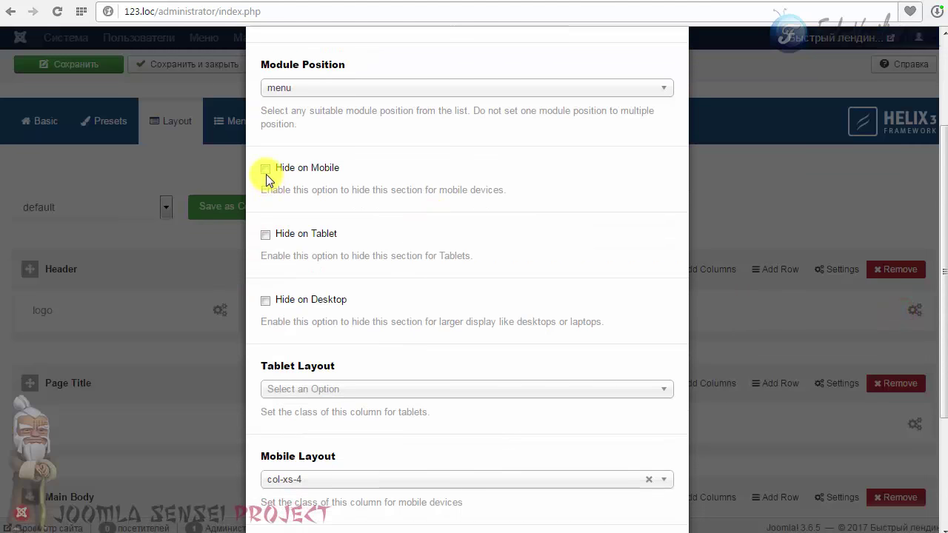
drag(360, 164, 324, 175)
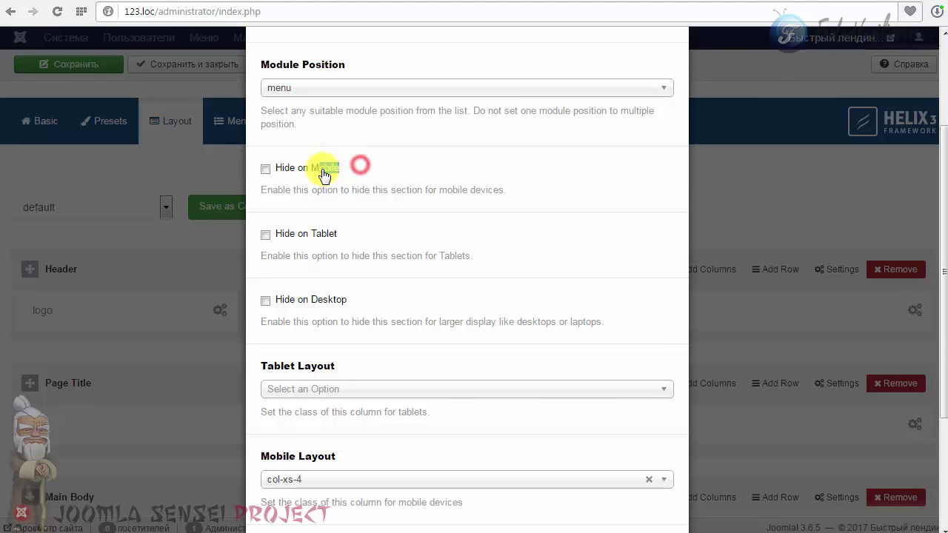
drag(348, 234, 312, 238)
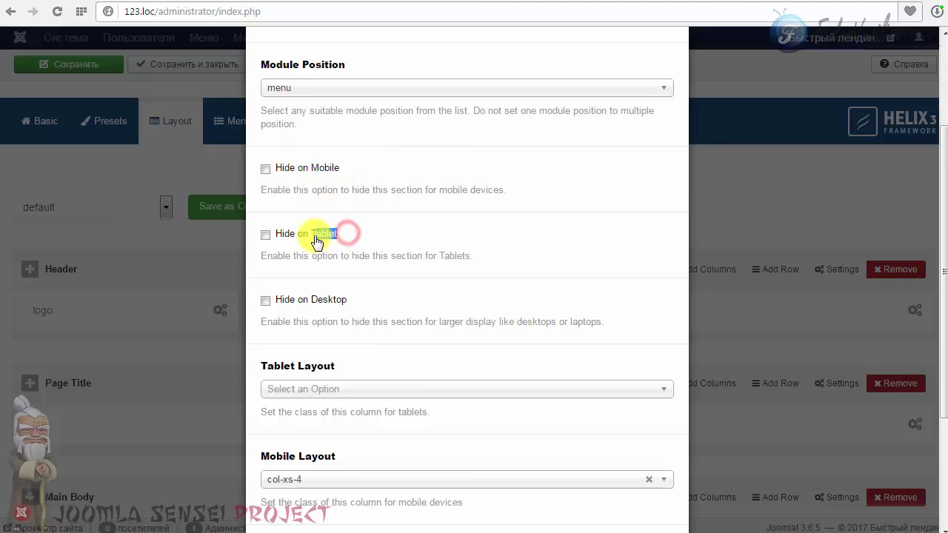
click(349, 301)
drag(349, 305, 312, 300)
click(413, 302)
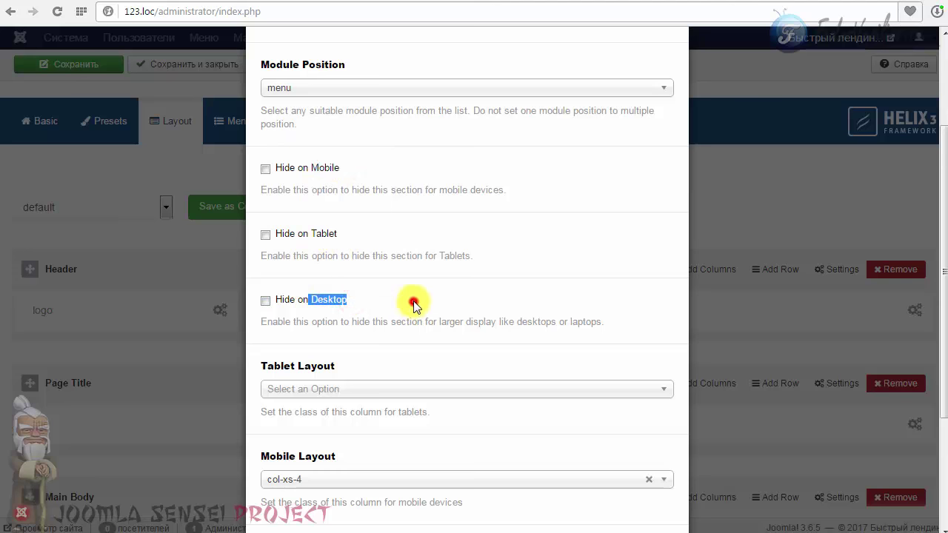
scroll(500, 225, up, 5)
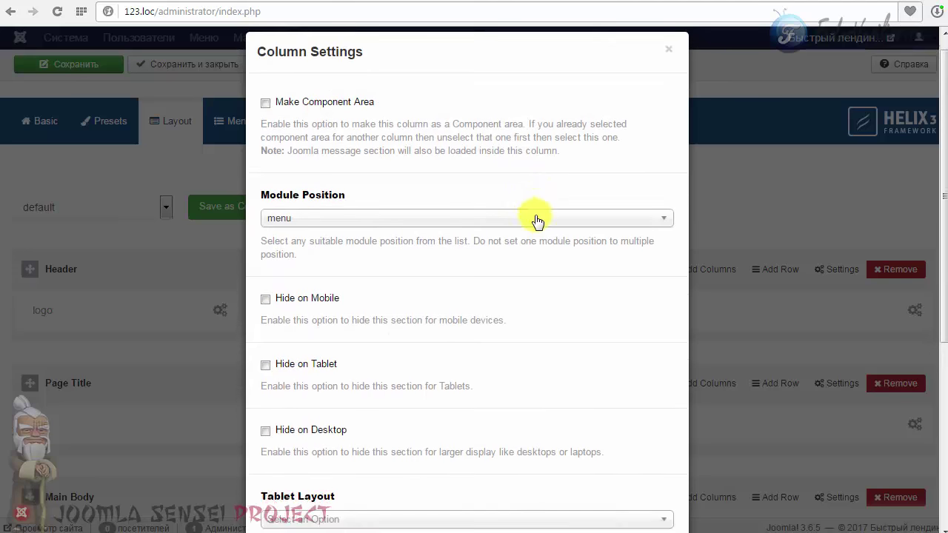
click(667, 70)
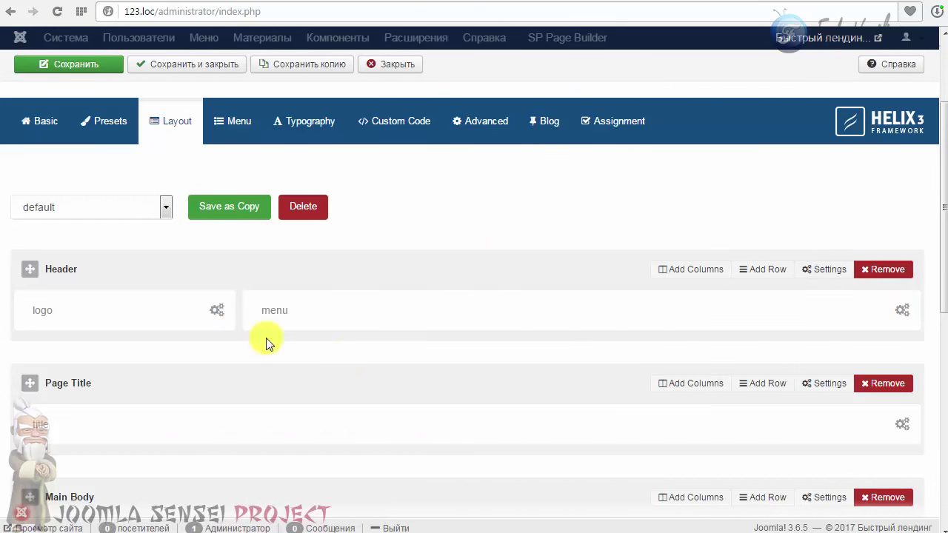
Step: Remove the Header row from the style's layout, save the style and reload the site's home page to check it
click(883, 271)
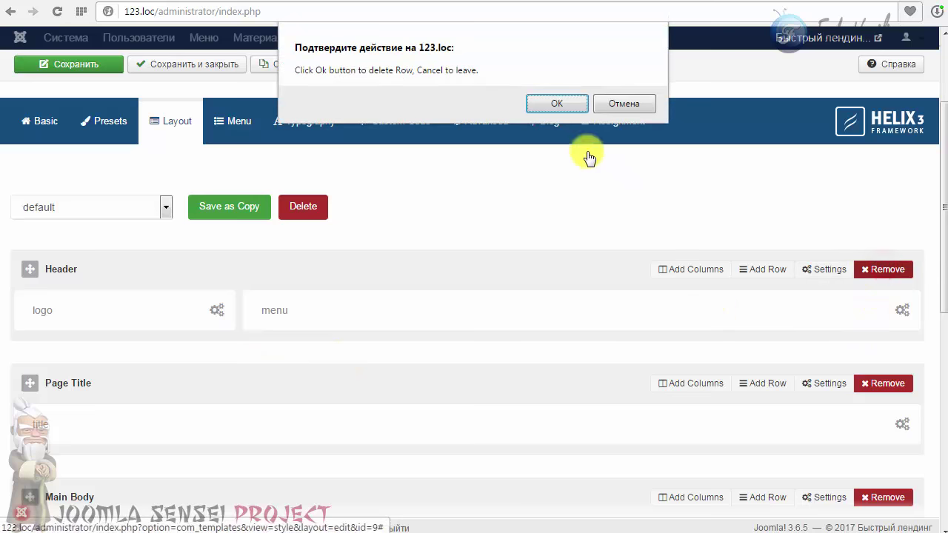
click(564, 102)
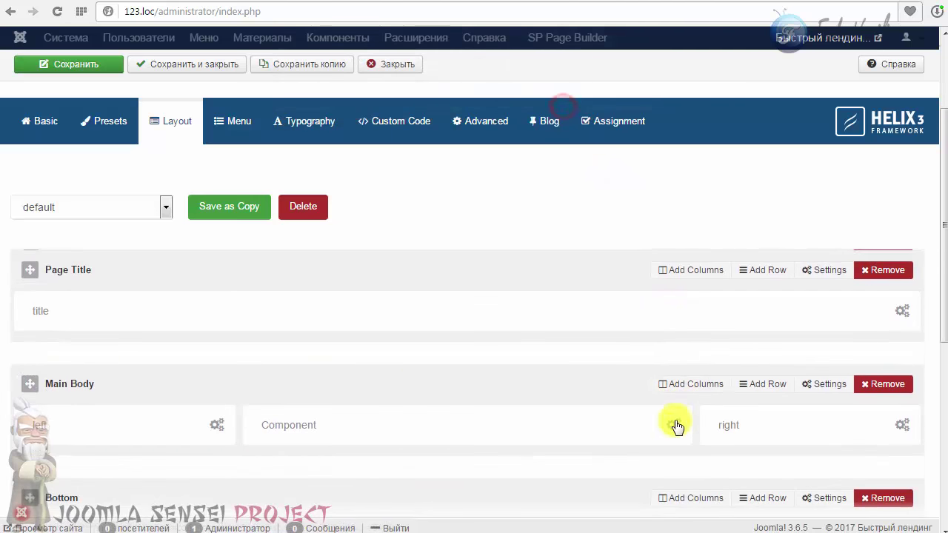
click(83, 63)
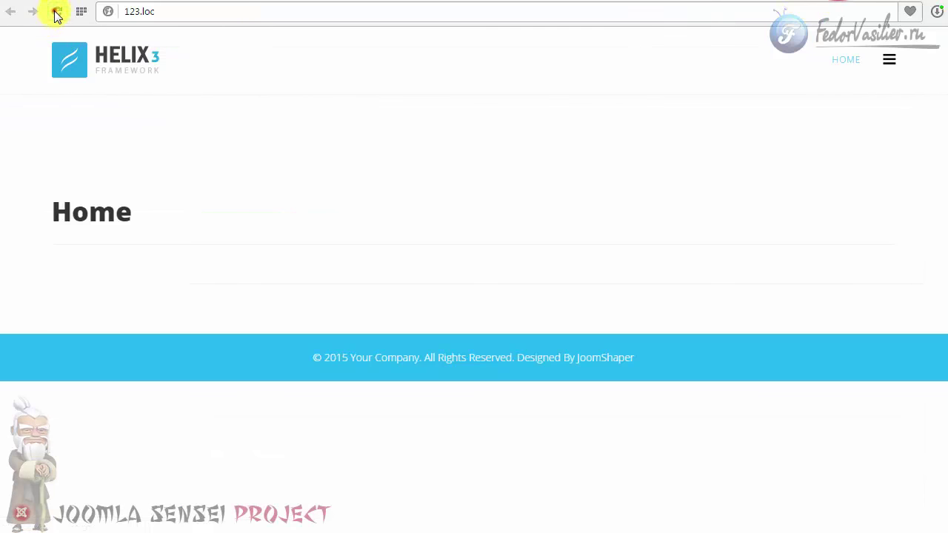
click(57, 11)
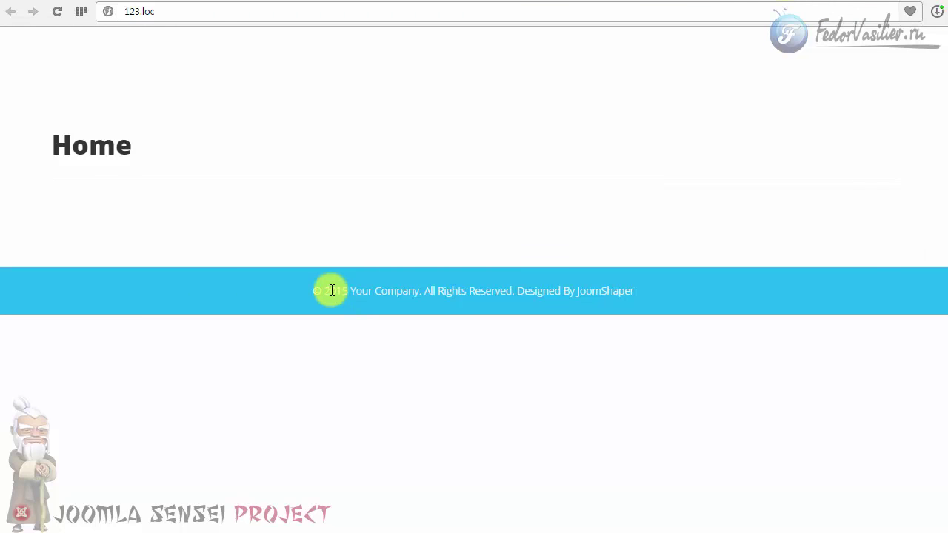
drag(323, 291, 438, 291)
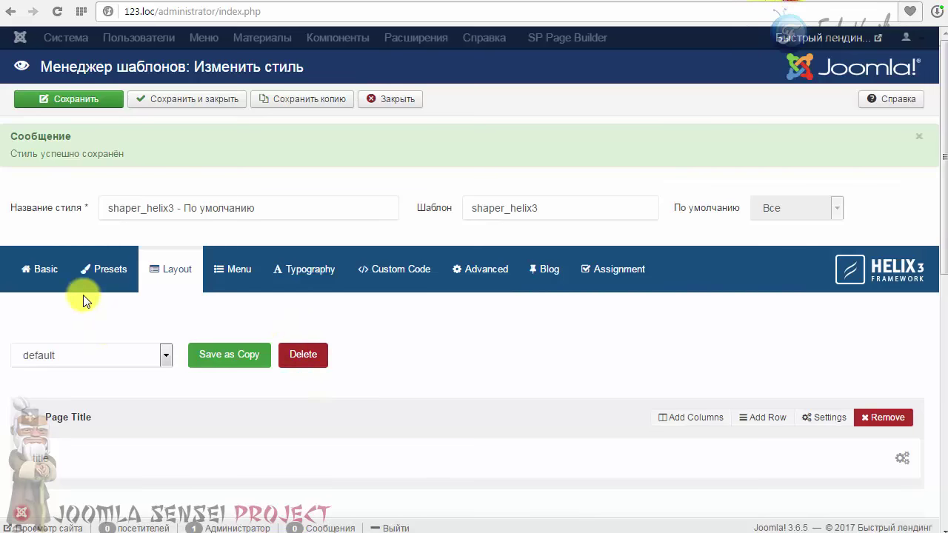
Step: Set the footer's Copyright option to Hide in the style's basic settings, save it and check the reloaded home page
scroll(84, 297, down, 2)
scroll(38, 237, up, 2)
click(39, 269)
scroll(106, 279, down, 6)
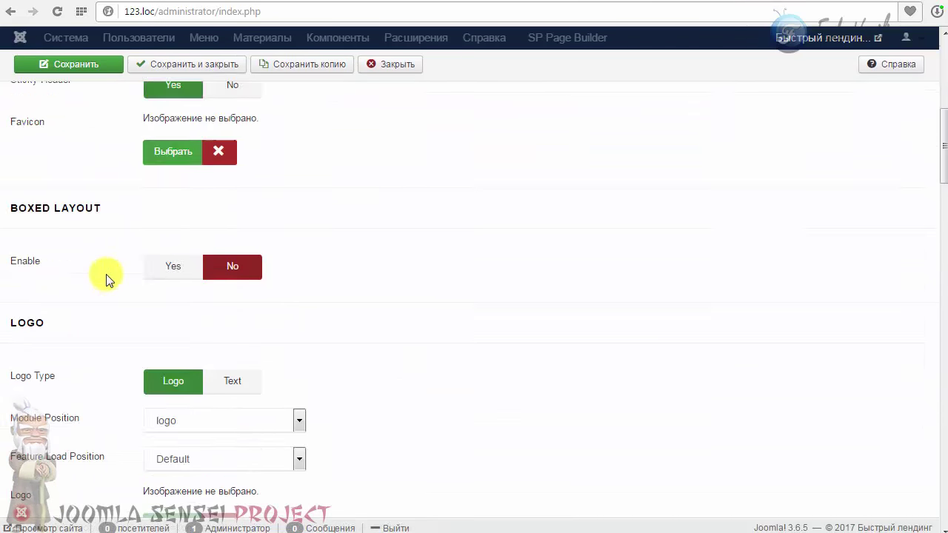
scroll(106, 279, down, 11)
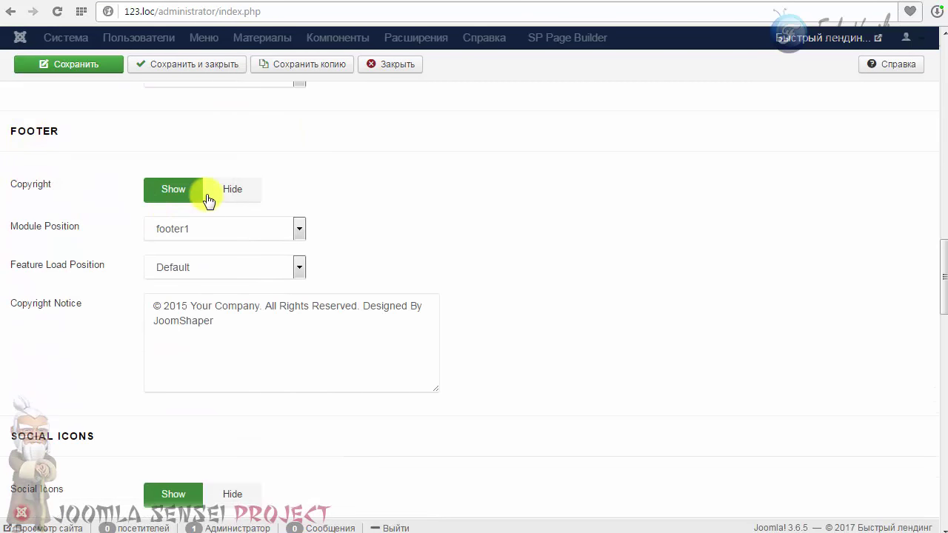
click(209, 196)
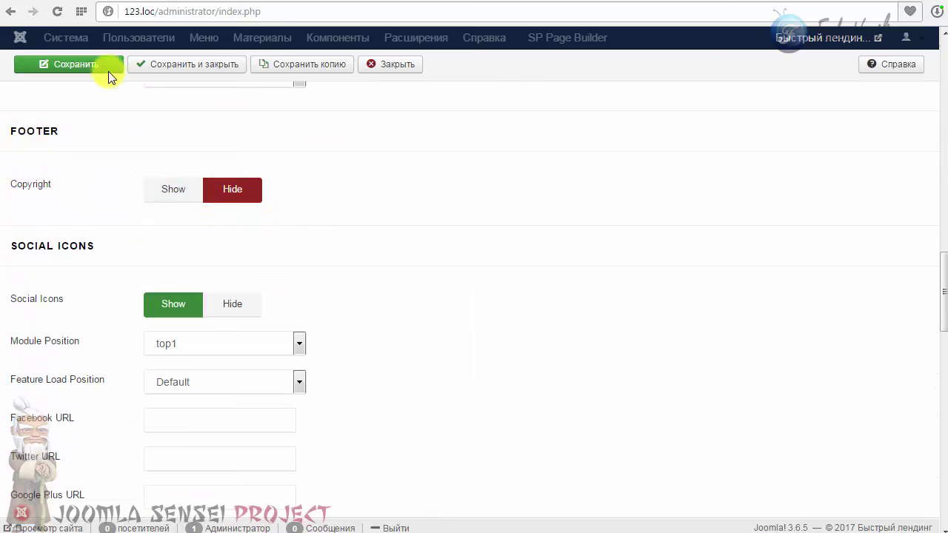
click(74, 64)
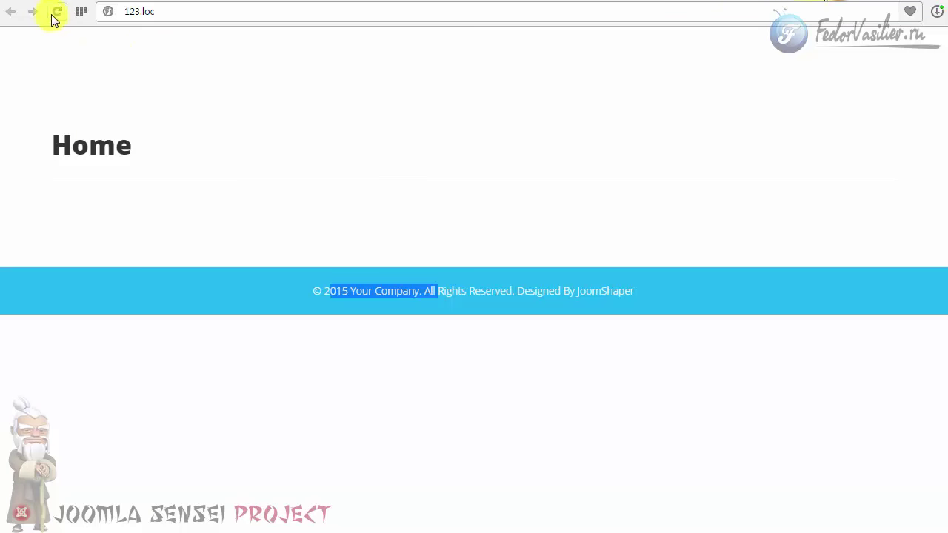
click(55, 14)
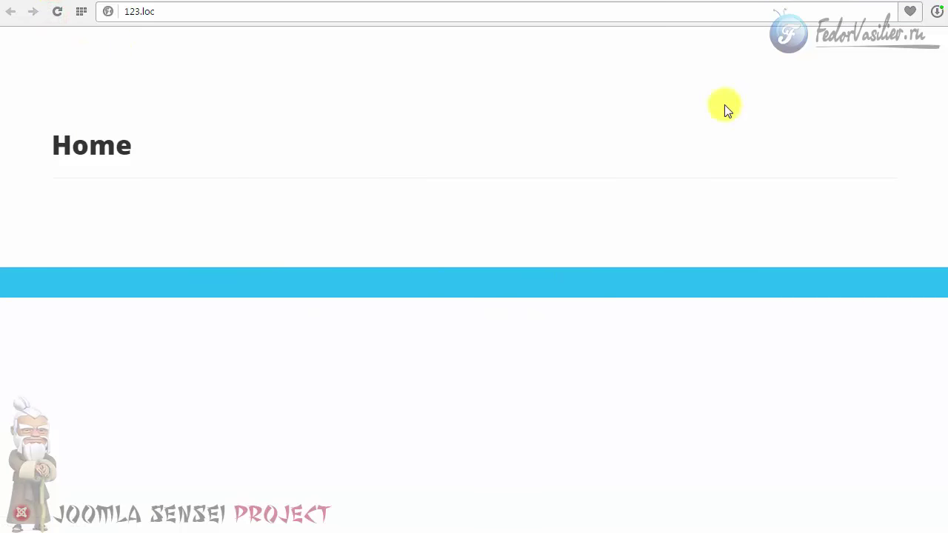
Step: Remove the Footer row from the style's layout, save the style and check the result on the reloaded home page
click(789, 2)
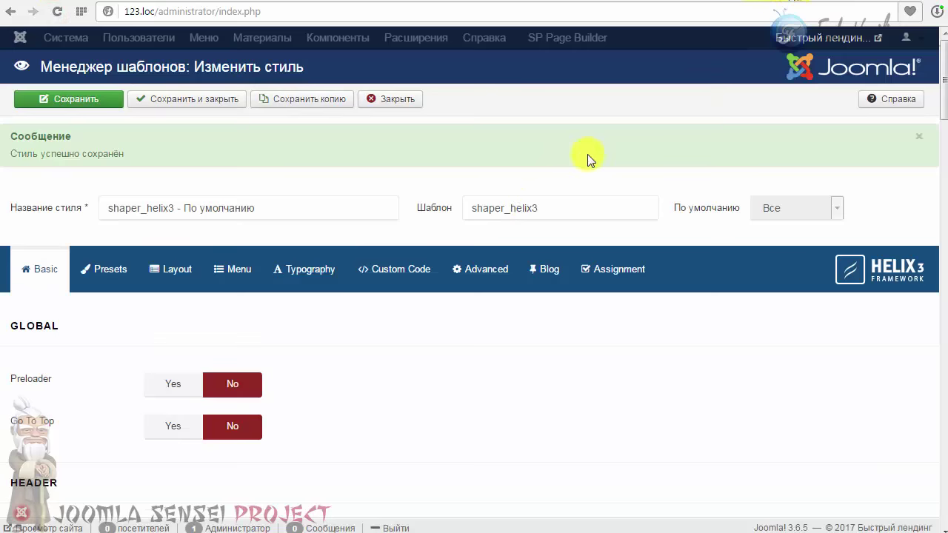
click(167, 272)
scroll(233, 275, down, 4)
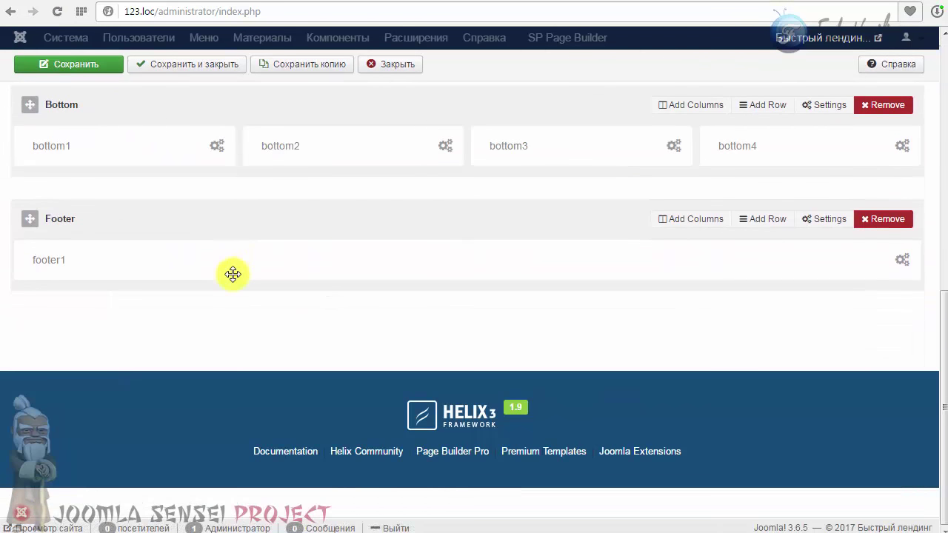
drag(60, 218, 38, 218)
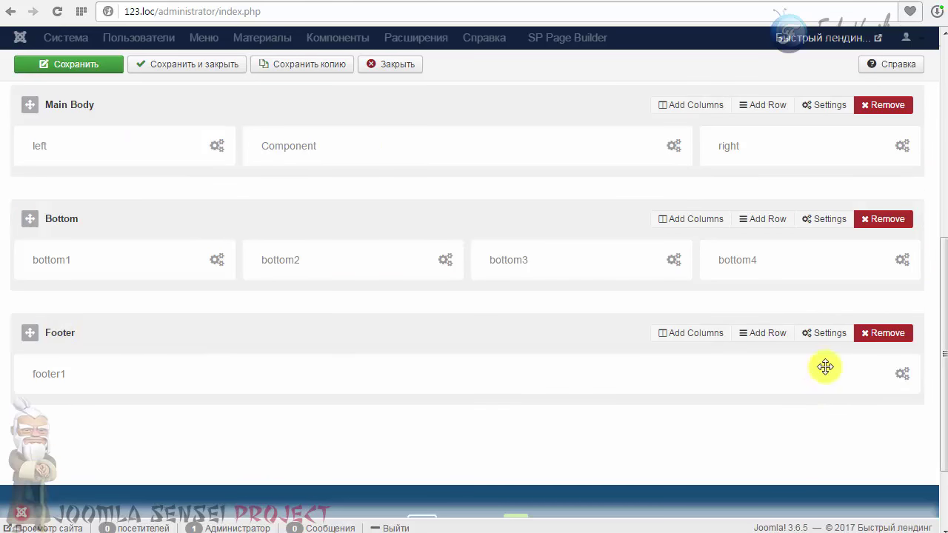
click(868, 335)
click(562, 102)
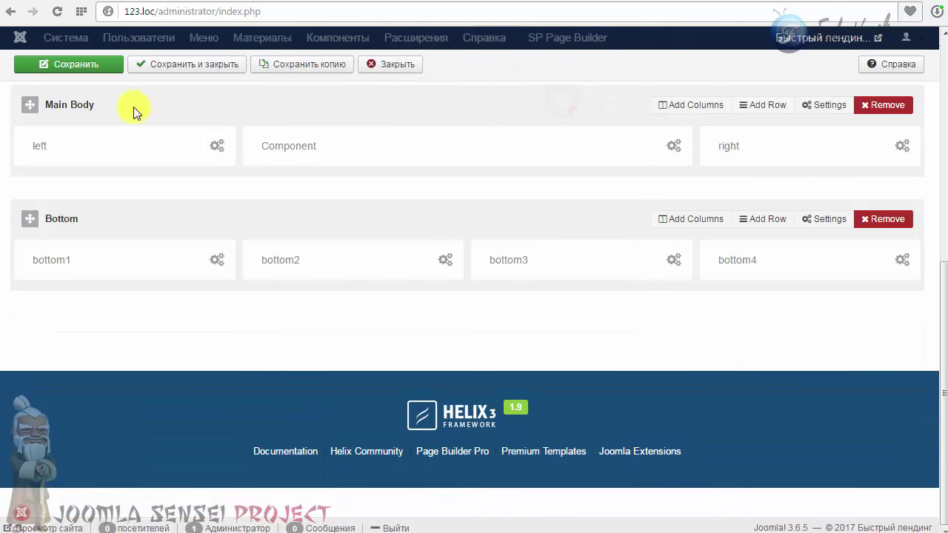
click(97, 64)
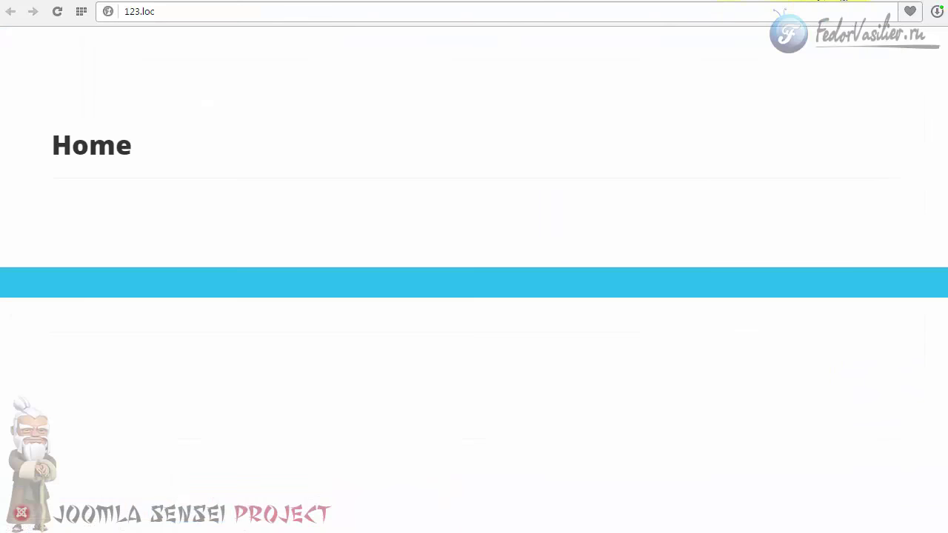
click(57, 12)
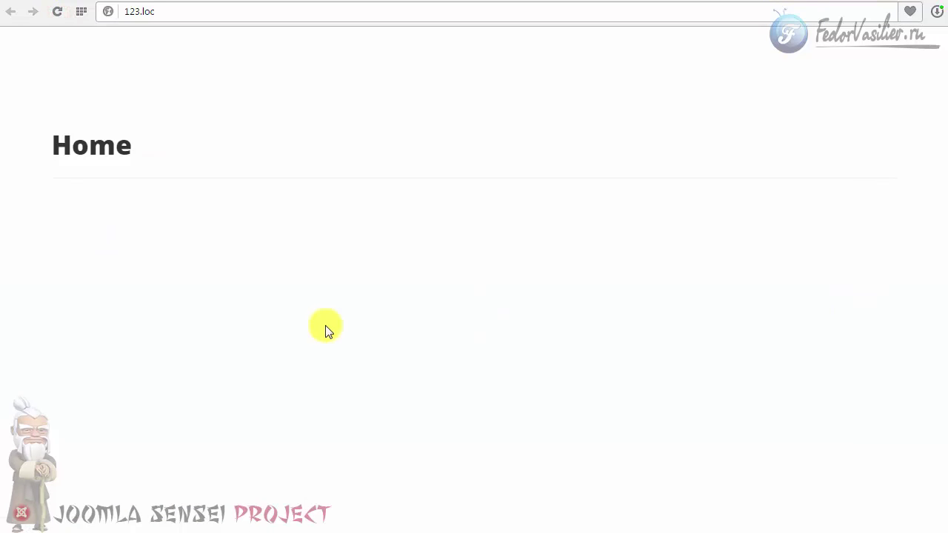
drag(155, 146, 92, 146)
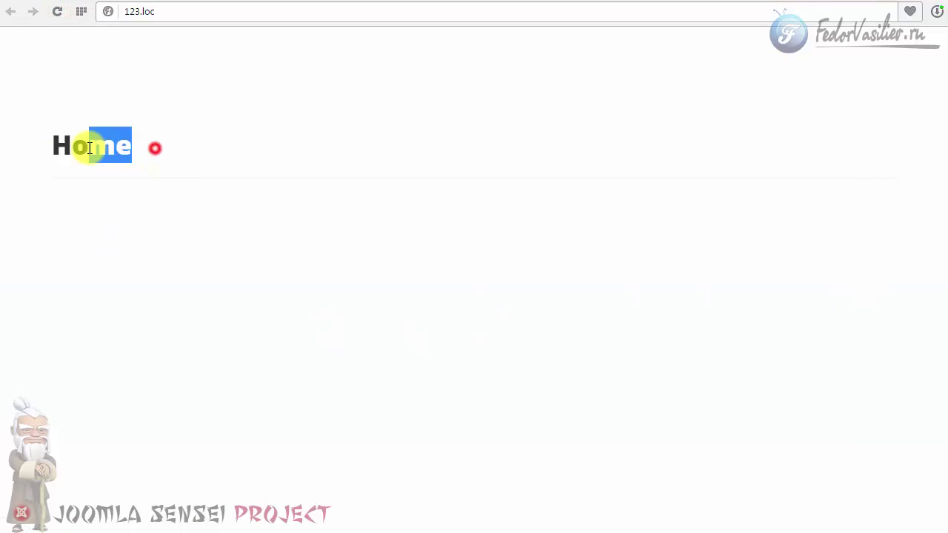
click(301, 146)
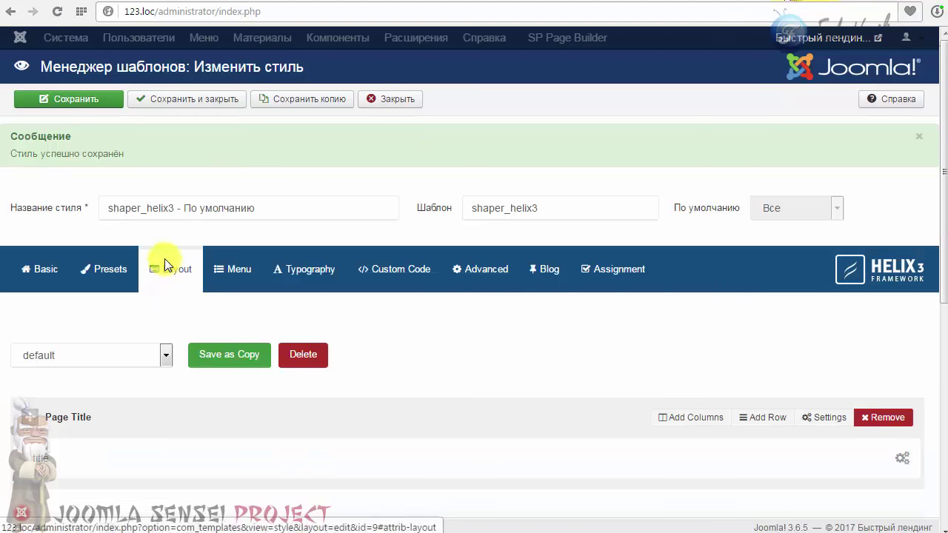
Step: Close the template style and open the Main Menu's Home item for editing
click(397, 109)
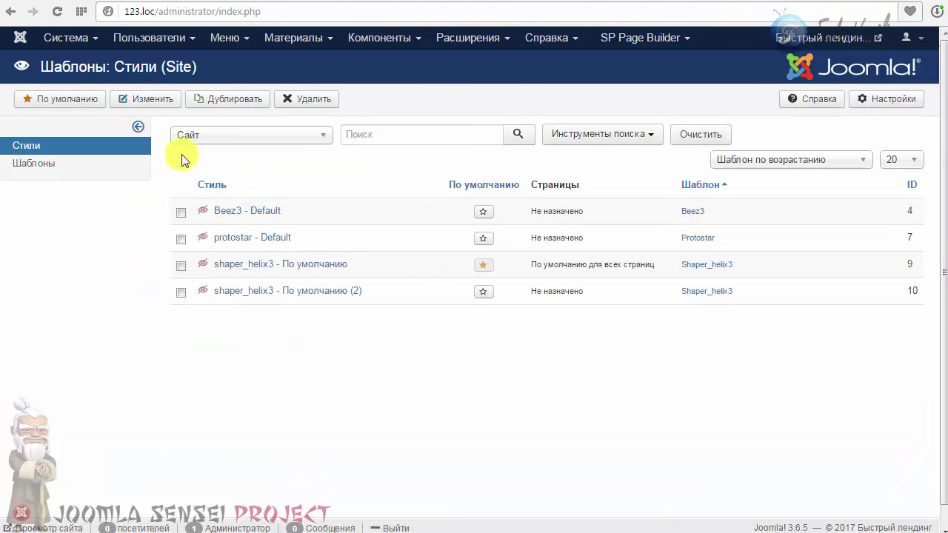
click(226, 38)
click(241, 117)
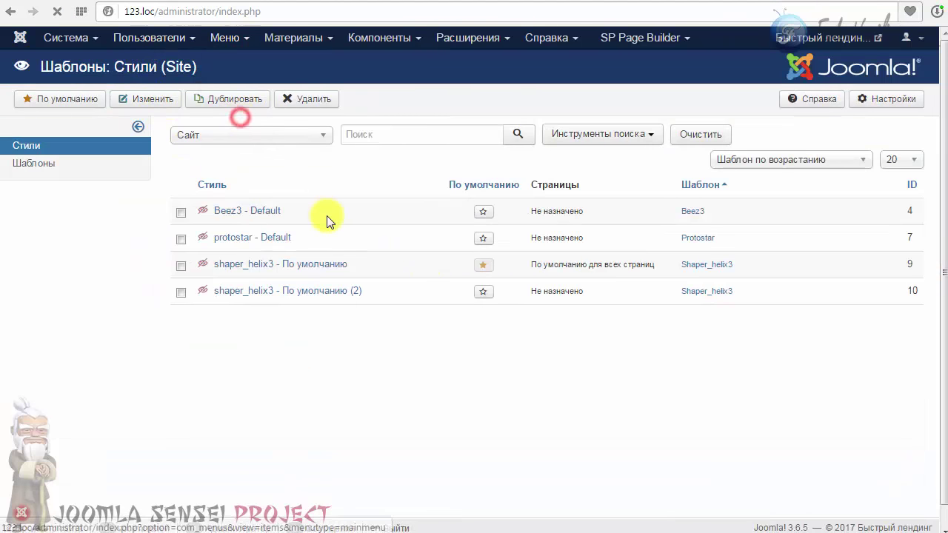
click(310, 228)
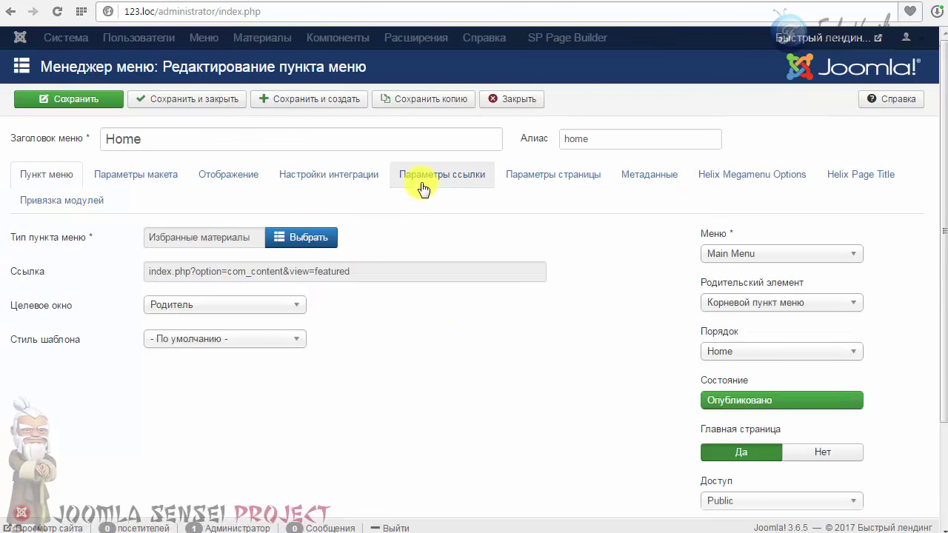
Step: Set "Показывать заголовок страницы" to "Нет" for the Home menu item, save and close it, and reload the home page
click(421, 187)
click(562, 185)
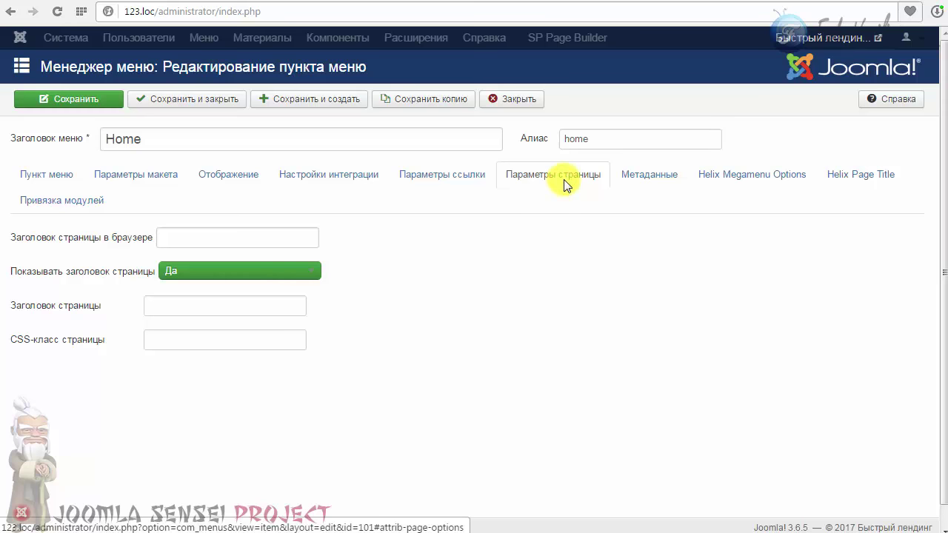
click(191, 271)
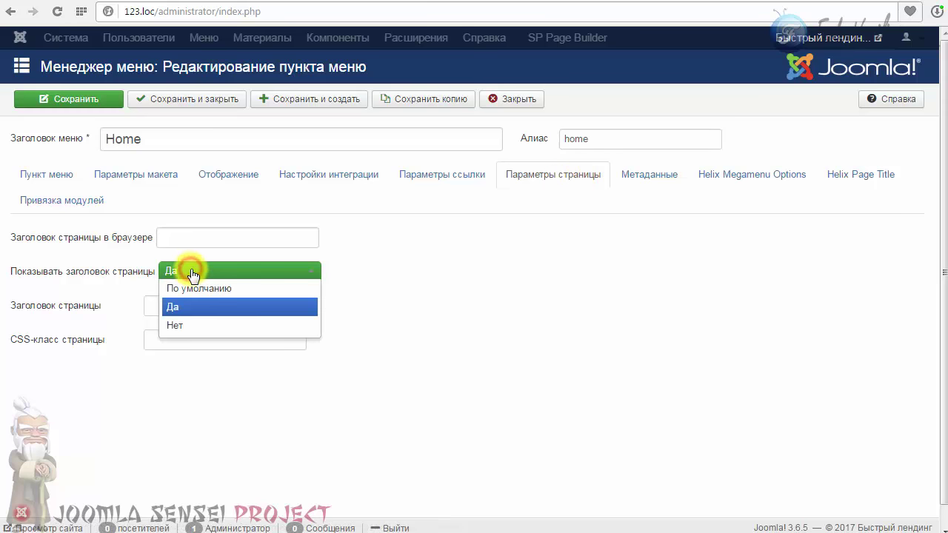
click(185, 325)
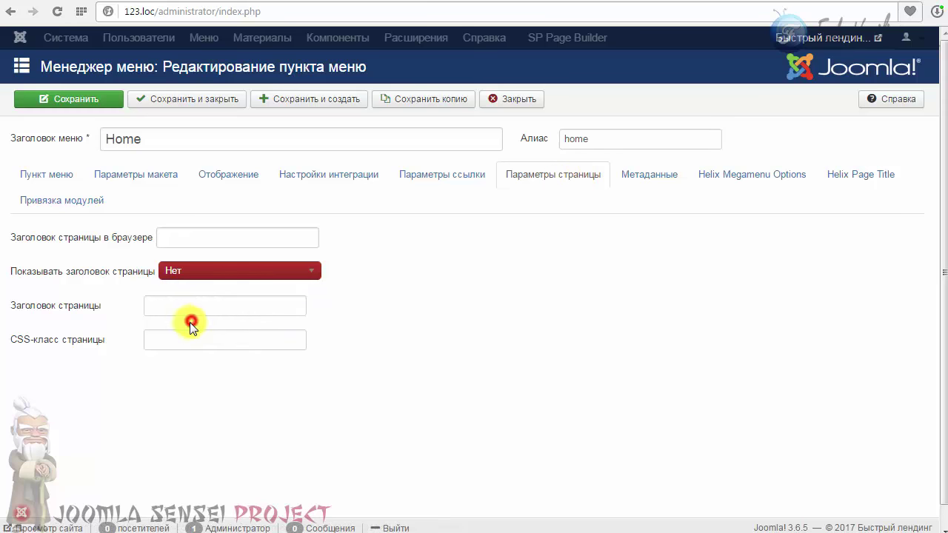
click(201, 105)
click(777, 40)
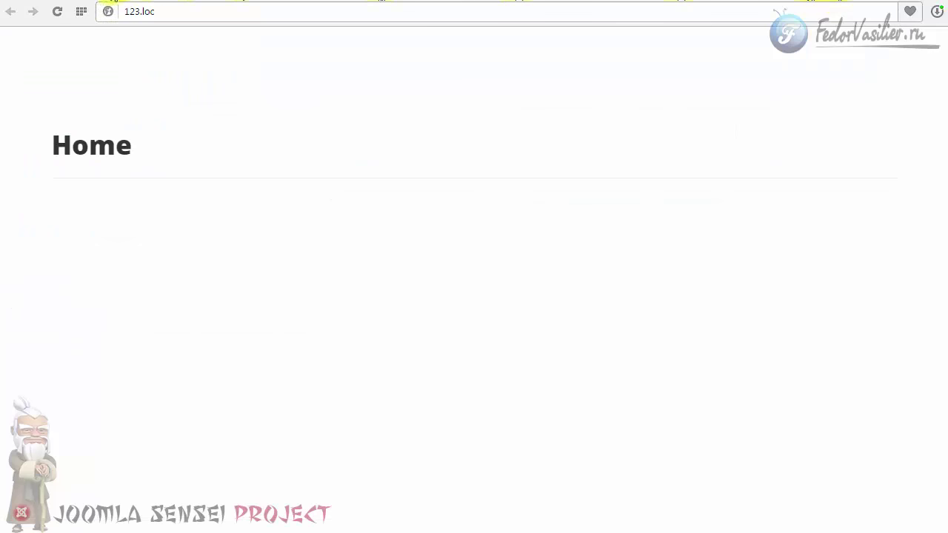
click(58, 11)
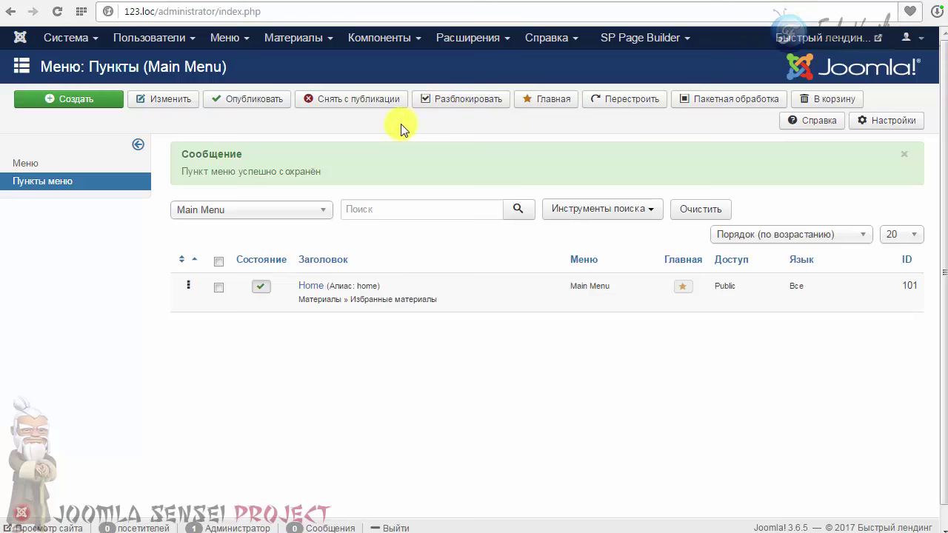
Step: Open the list of pages in the SP Page Builder component
click(382, 37)
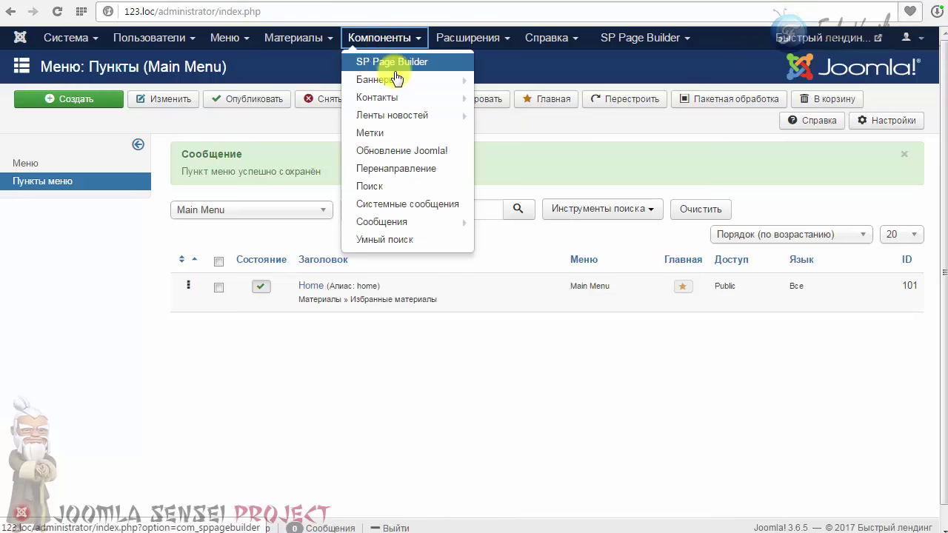
click(634, 57)
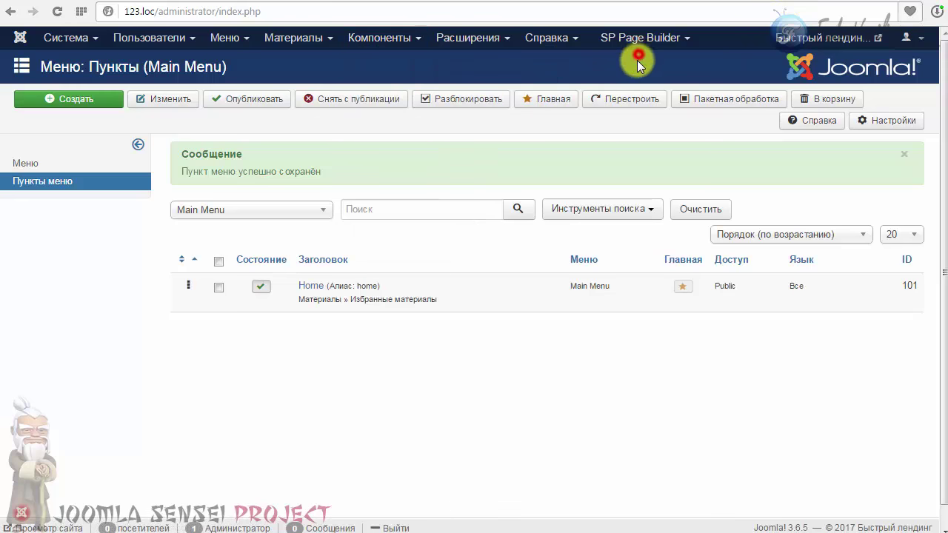
click(680, 40)
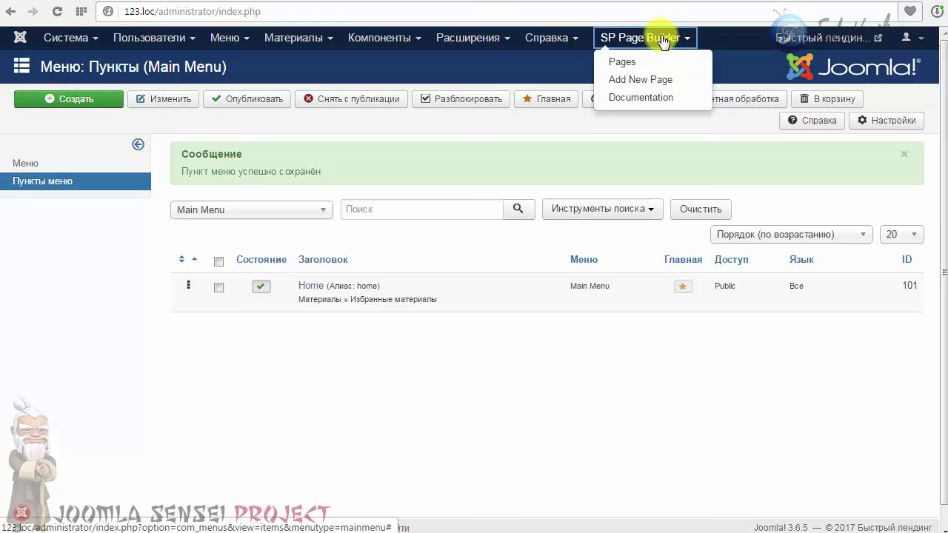
click(621, 62)
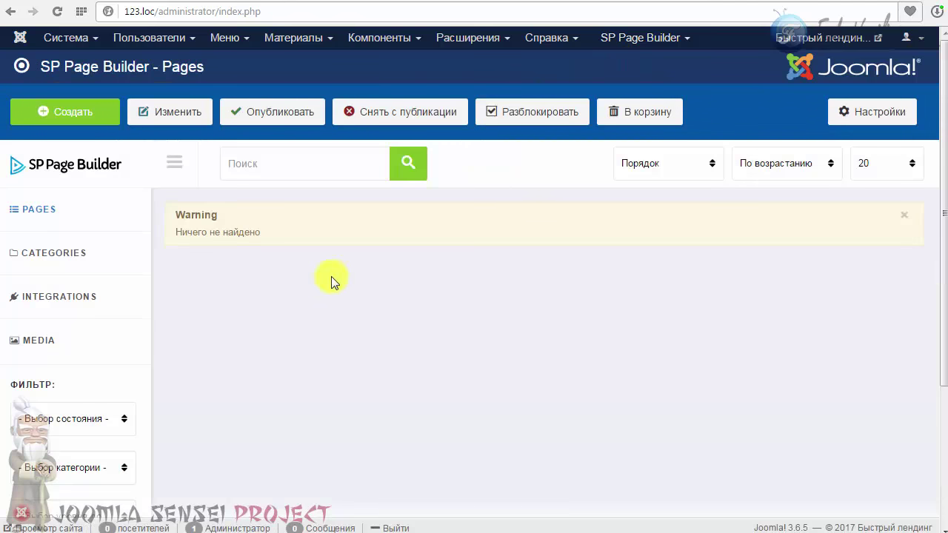
Step: Create a new SP Page Builder page titled "ГЛАВНАЯ", save it and close it
click(83, 109)
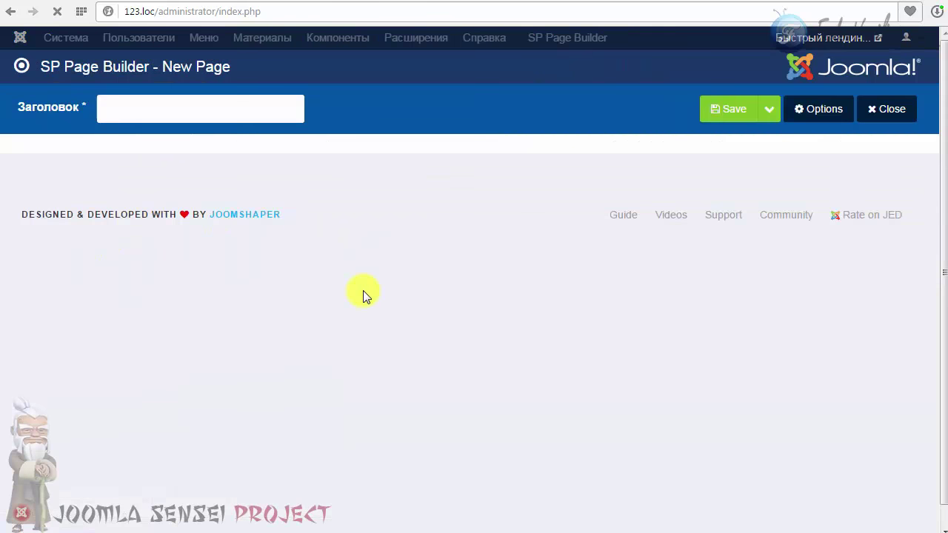
click(205, 113)
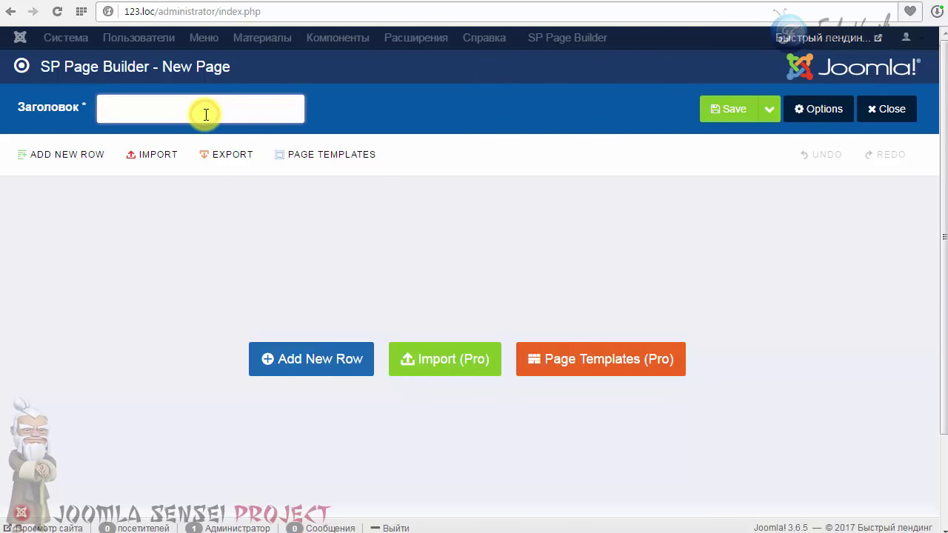
text(ГЛА)
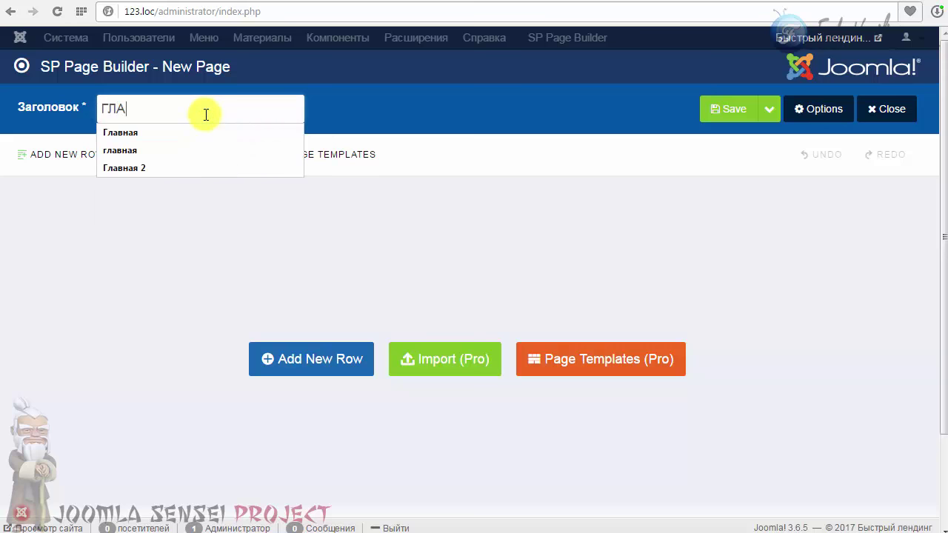
text(ВНАЯ)
click(618, 260)
click(730, 109)
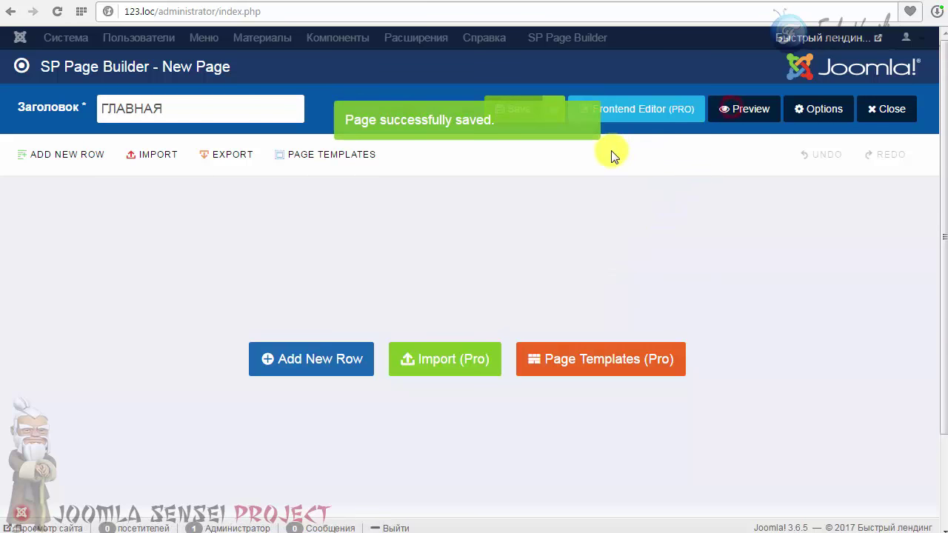
click(889, 109)
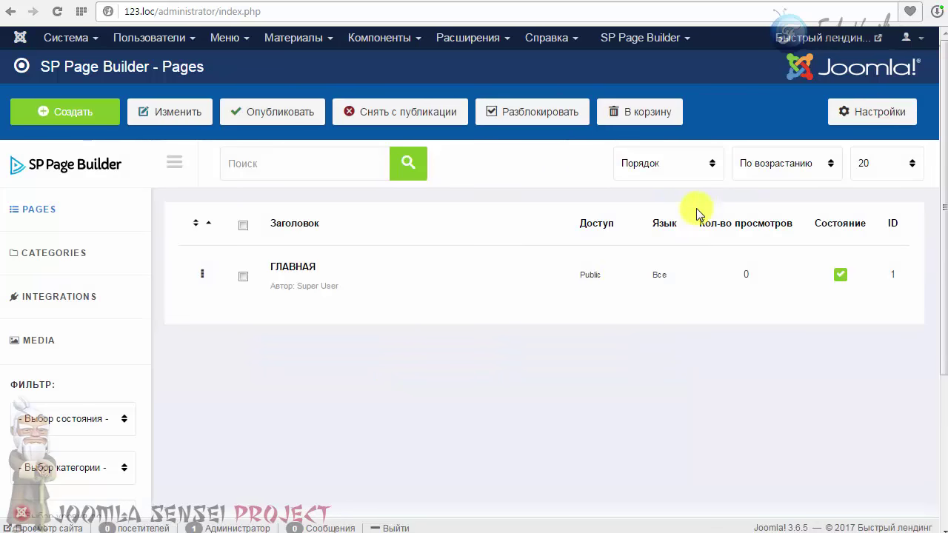
drag(267, 267, 314, 265)
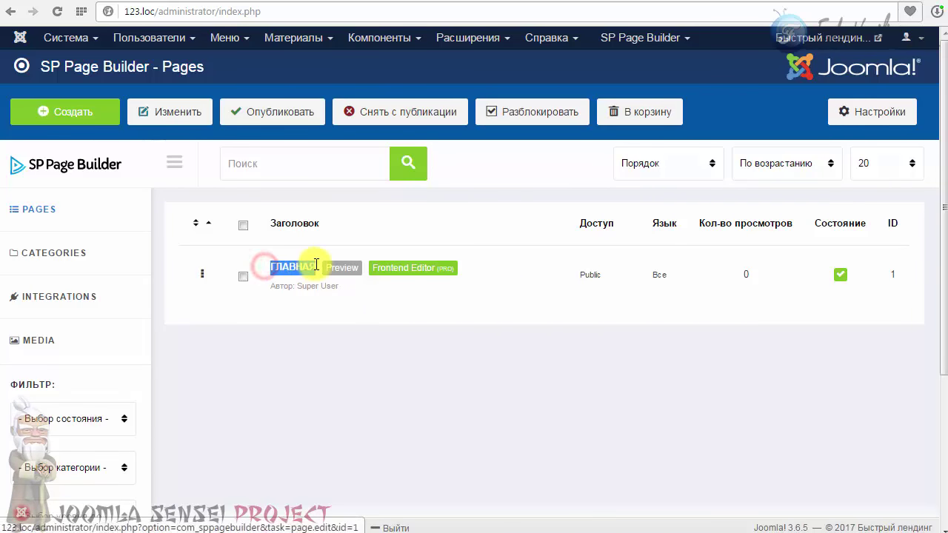
click(317, 315)
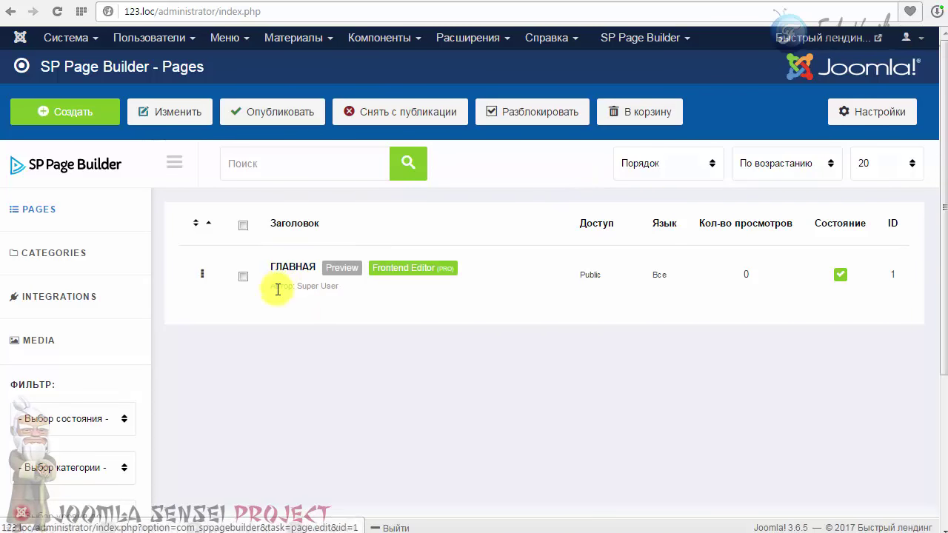
mouse_move(258, 278)
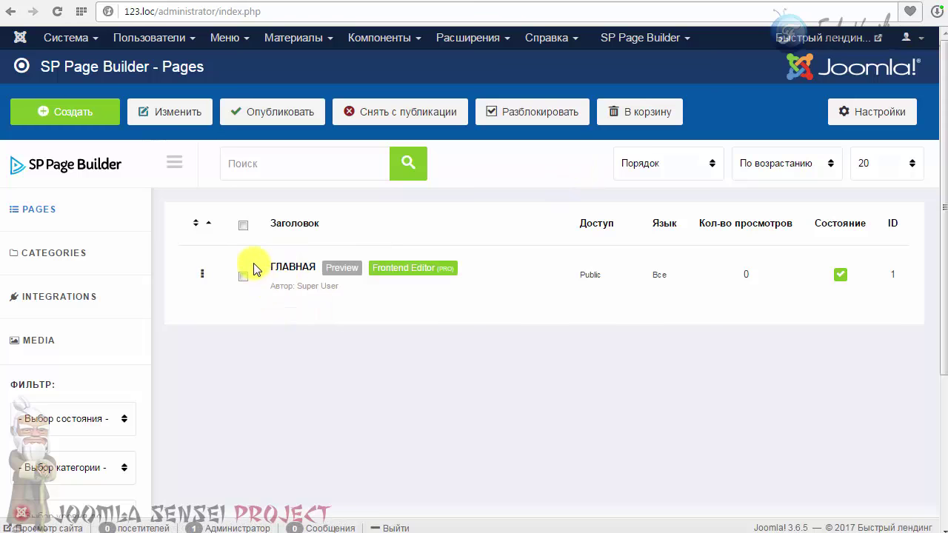
drag(254, 267, 307, 265)
click(318, 343)
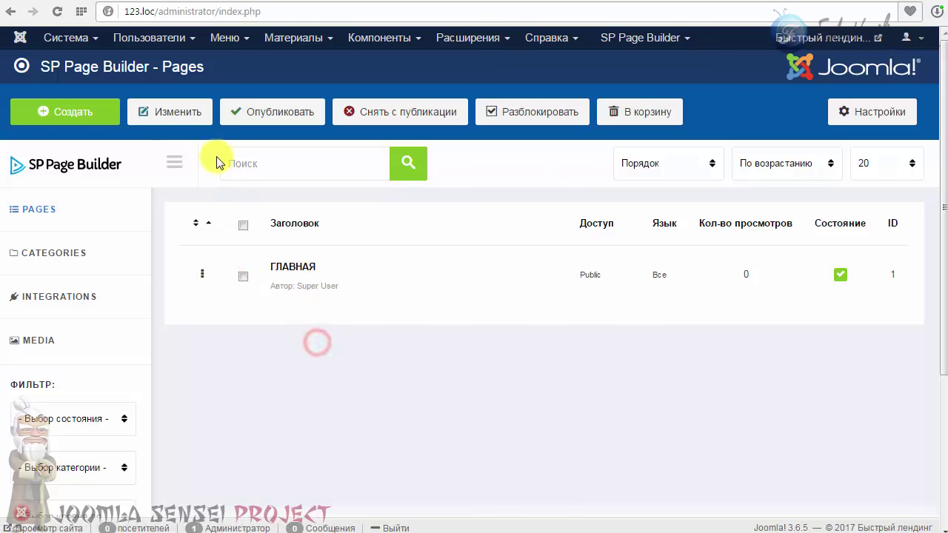
Step: Open the Main Menu's Home item and change its menu item type to the SP Page Builder "Page" type
click(224, 37)
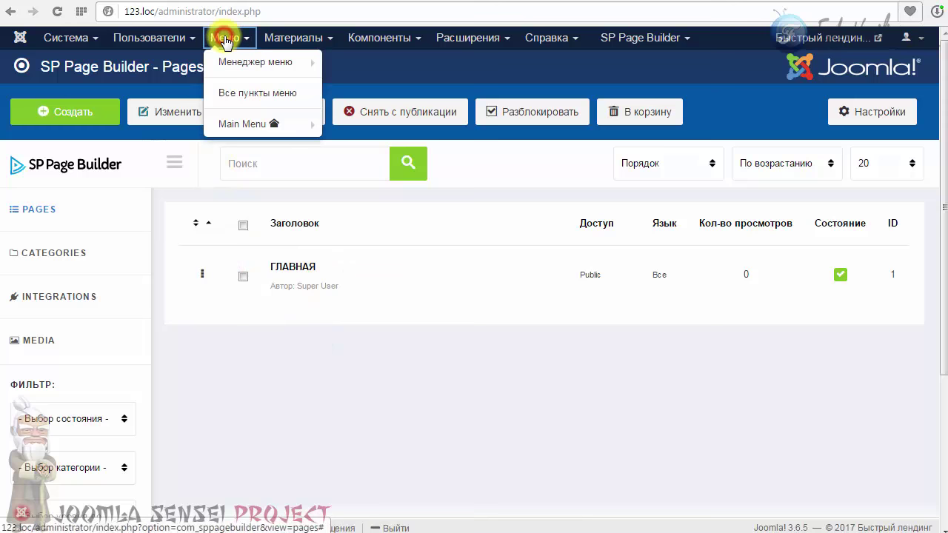
click(239, 128)
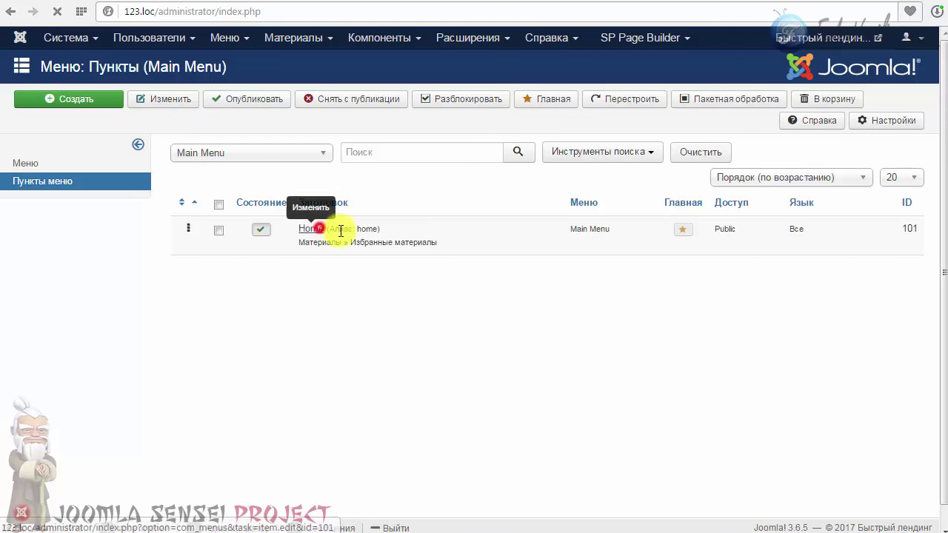
click(318, 229)
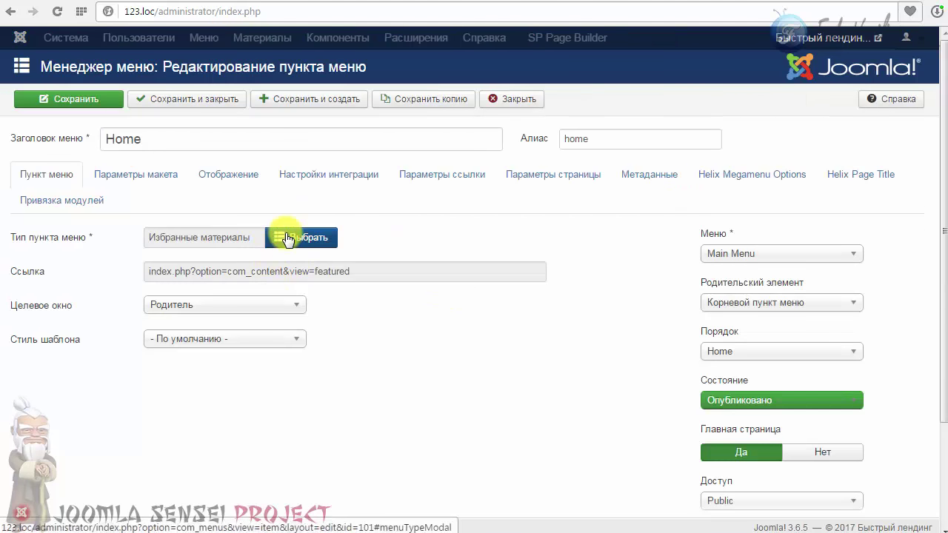
click(288, 238)
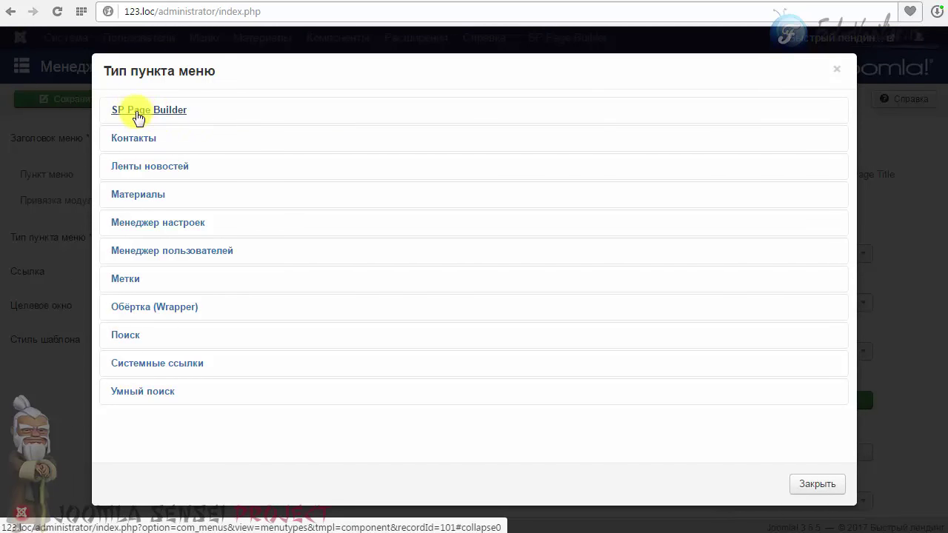
click(138, 118)
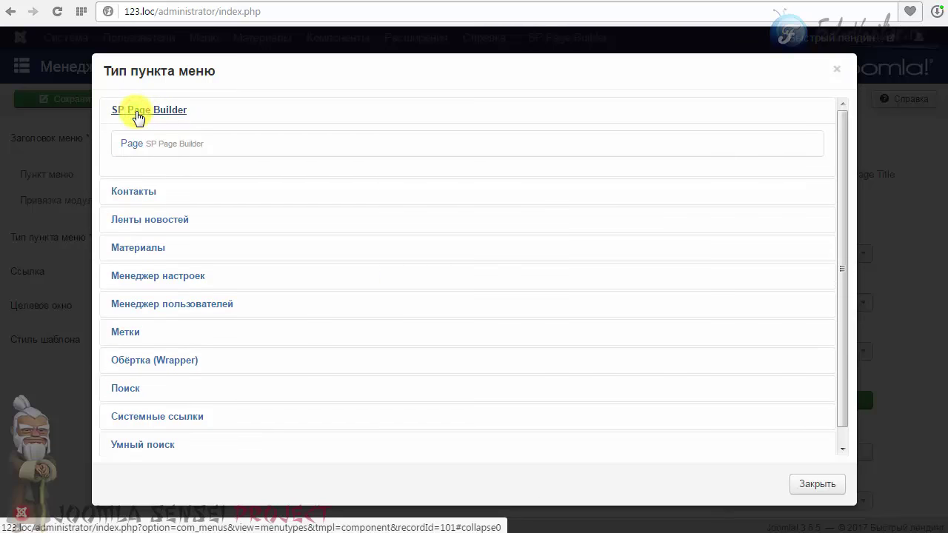
click(127, 145)
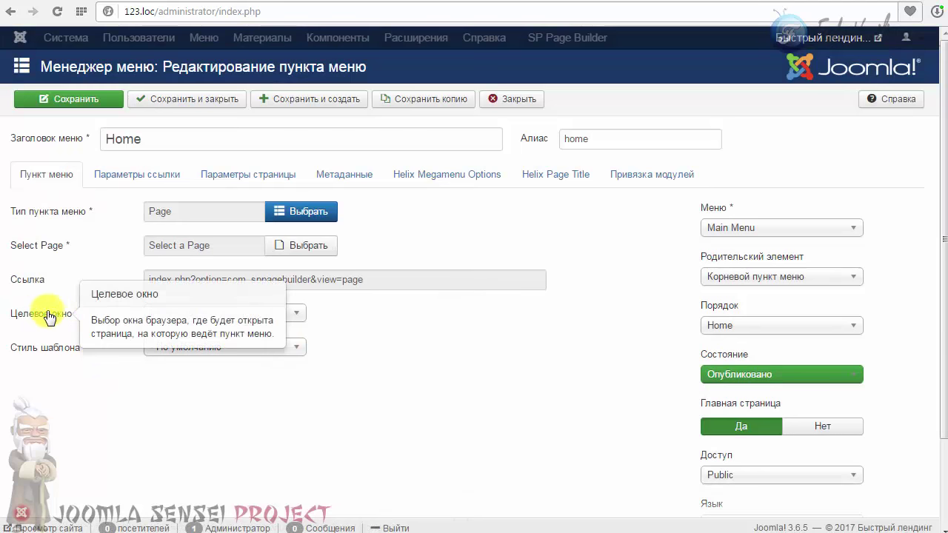
Step: Assign the "ГЛАВНАЯ" page to the Home menu item, then save and close the item
mouse_move(21, 252)
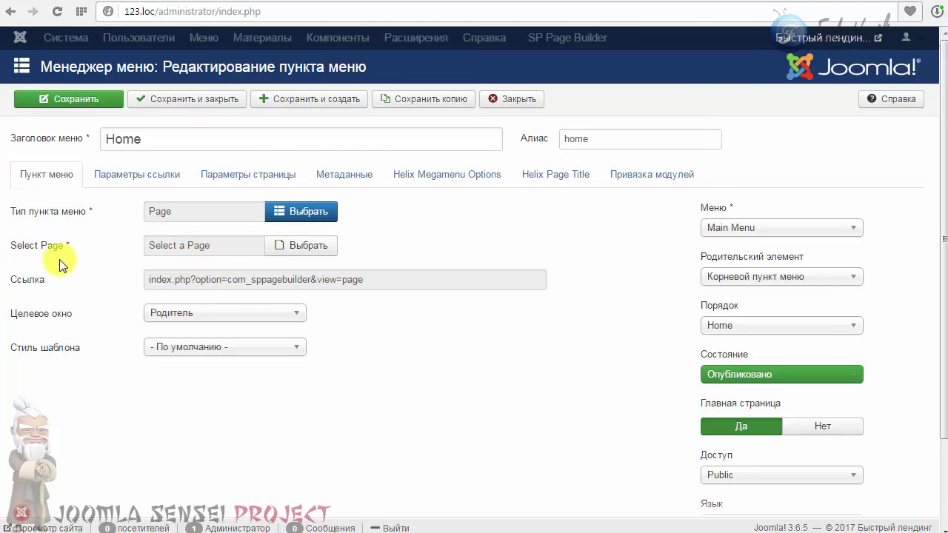
click(293, 248)
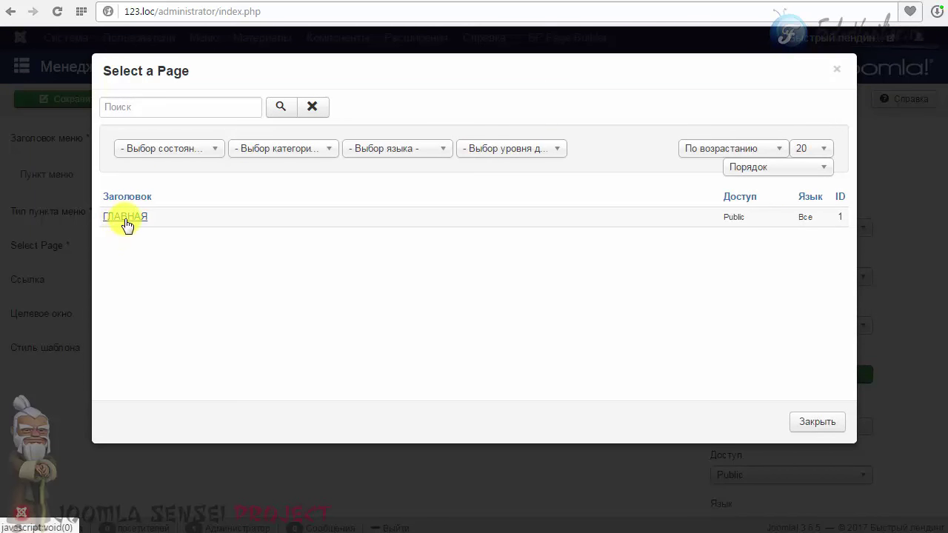
click(125, 218)
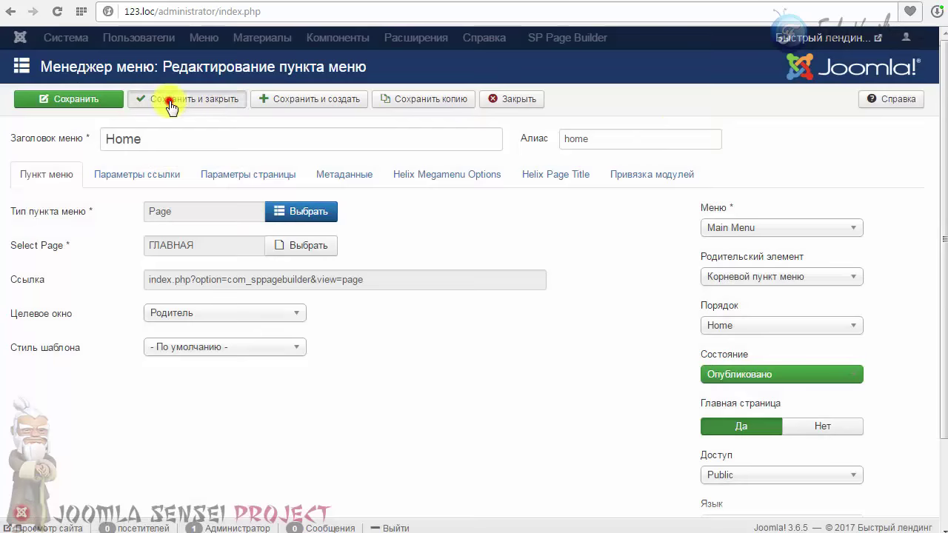
click(158, 98)
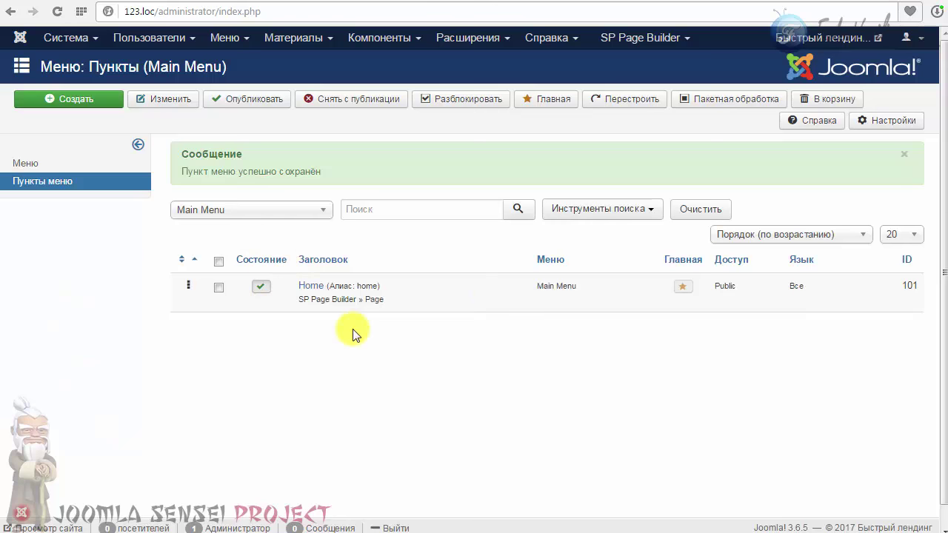
Step: Open the "ГЛАВНАЯ" page for editing in SP Page Builder and add a new row to it
click(610, 38)
click(614, 64)
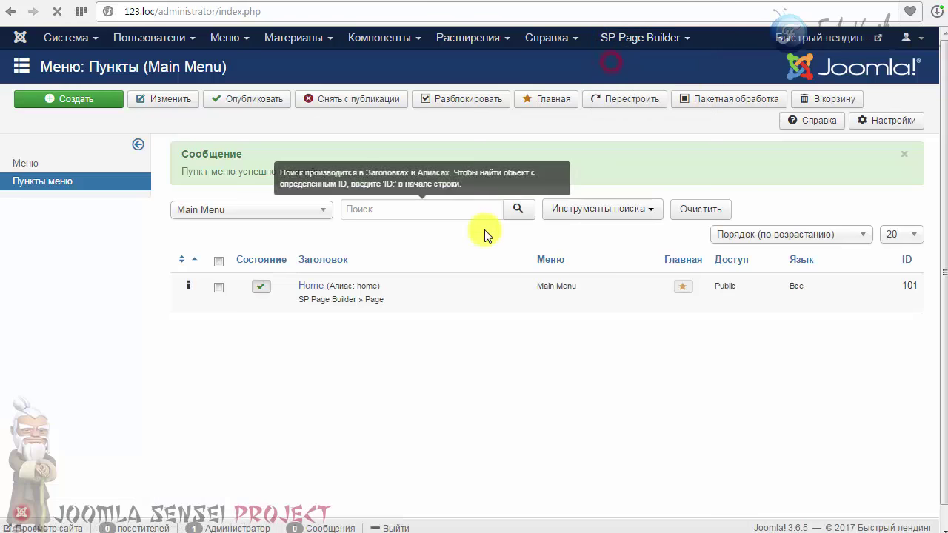
click(284, 269)
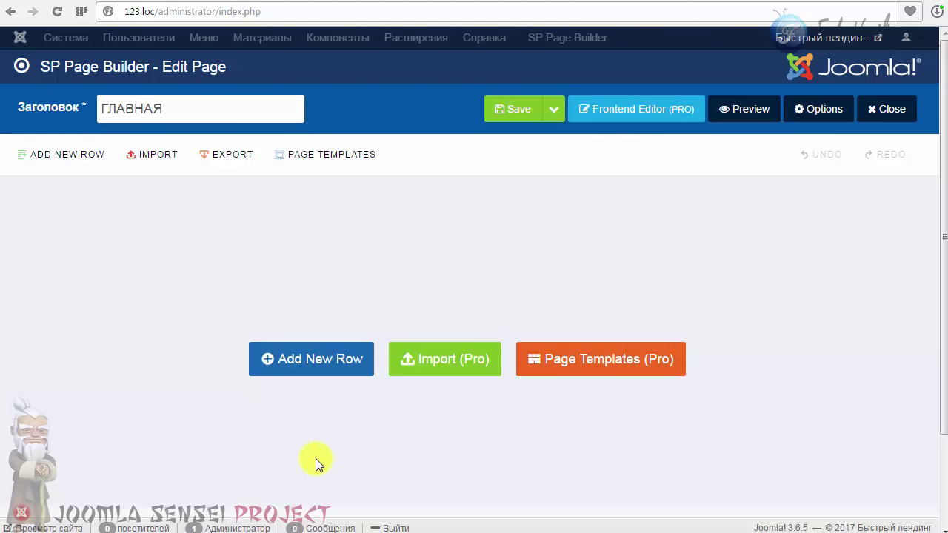
click(295, 366)
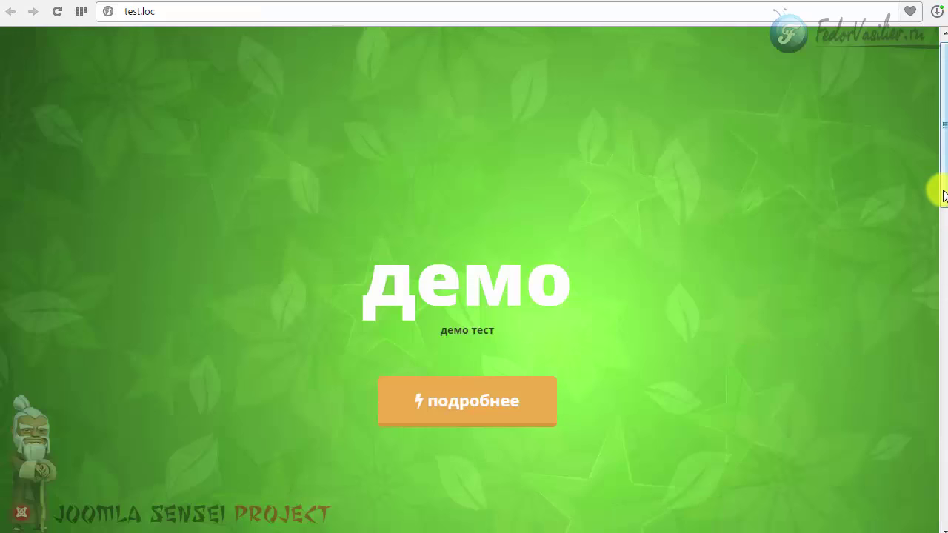
Step: Look over the opening section of the demo landing page on test.loc and return to the page editor
drag(941, 191, 944, 252)
scroll(942, 252, up, 2)
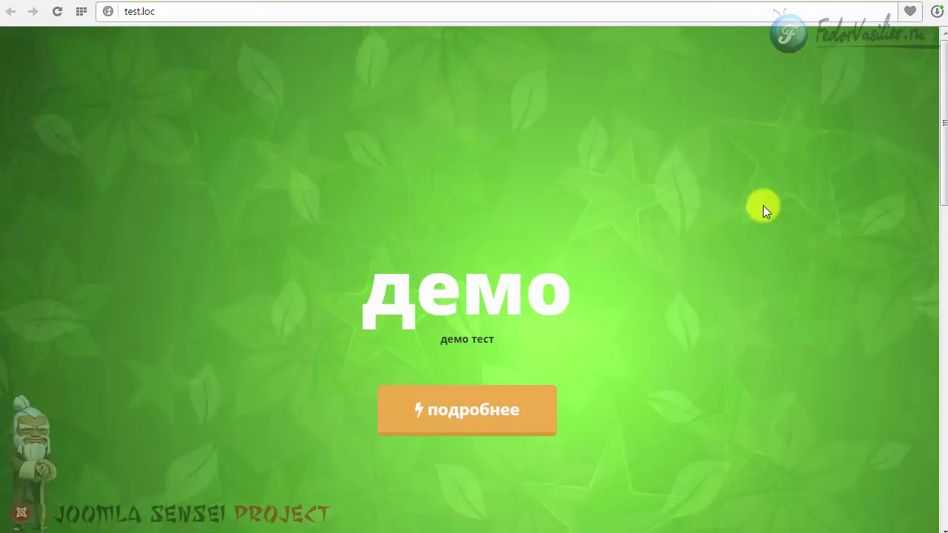
drag(940, 180, 842, 3)
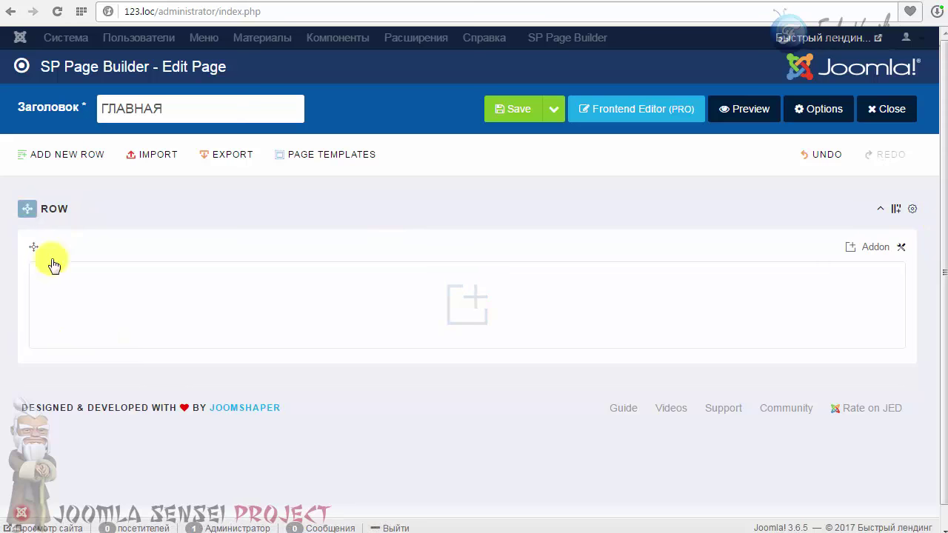
Step: Open the new row's Row Options and look through its general settings
click(913, 211)
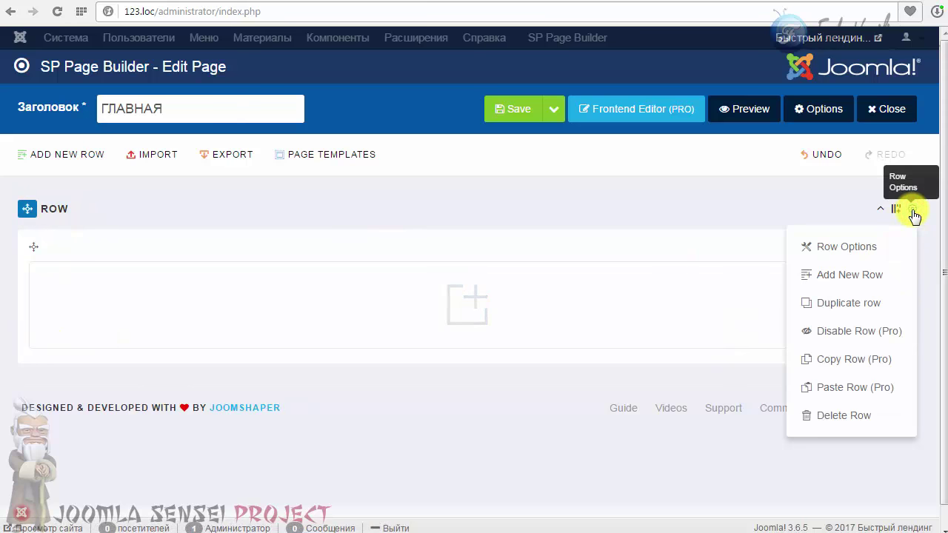
click(835, 252)
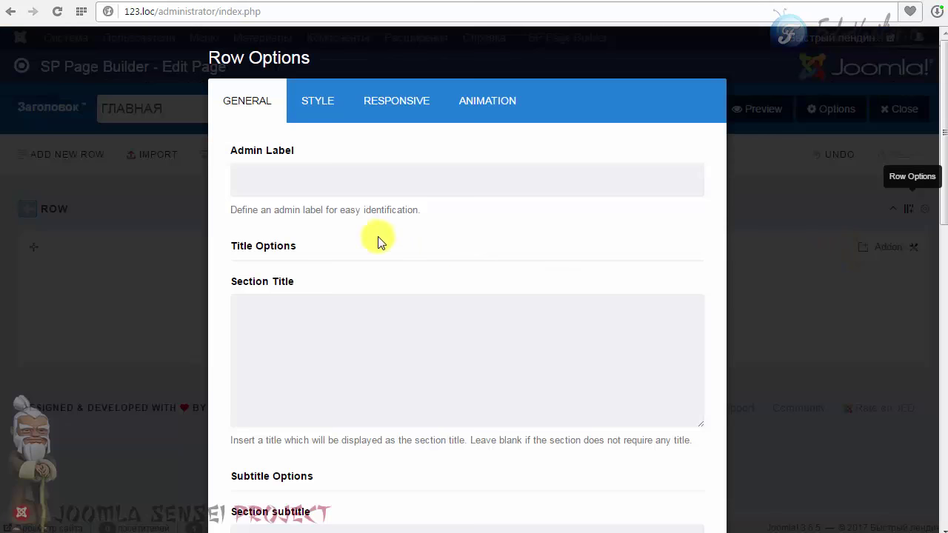
scroll(364, 233, down, 10)
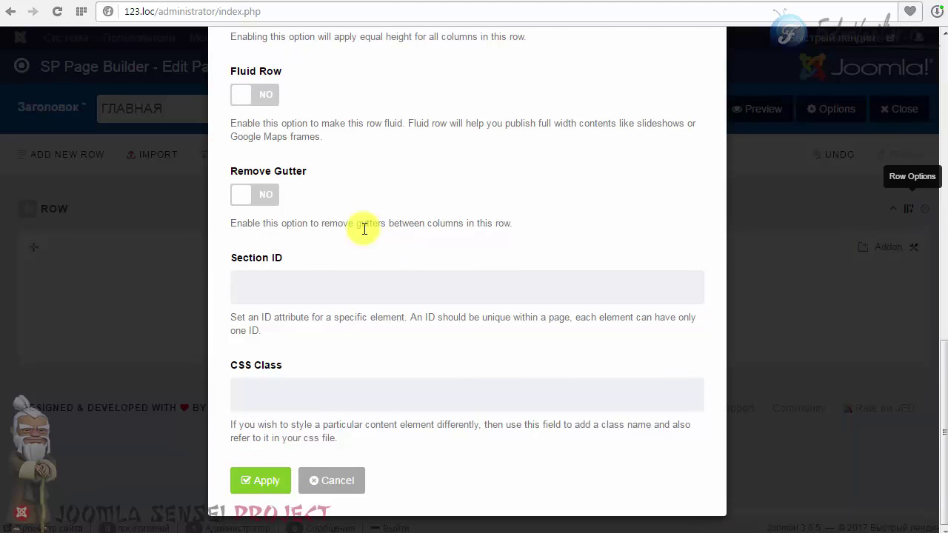
scroll(348, 228, up, 10)
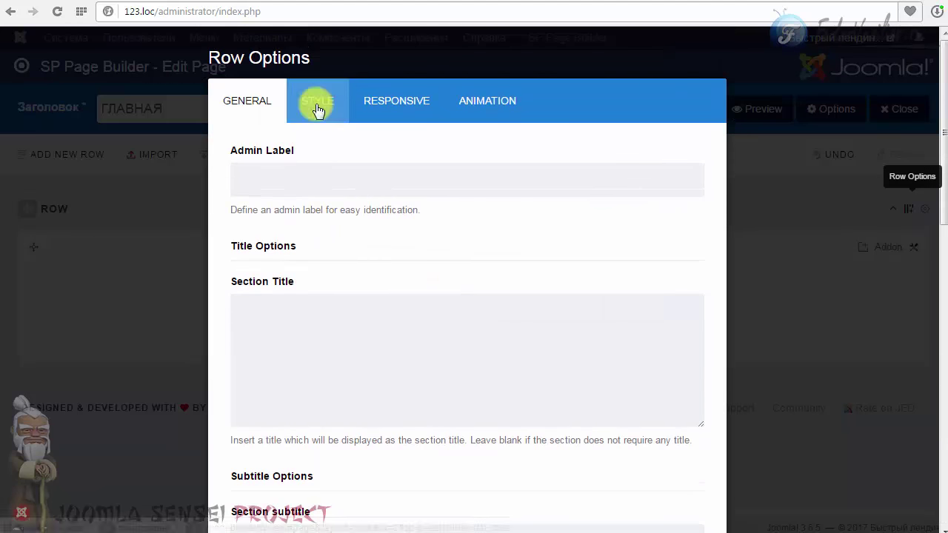
Step: Upload Background-Wallpaper-HD.jpg to the media manager from the row's background image setting
click(322, 116)
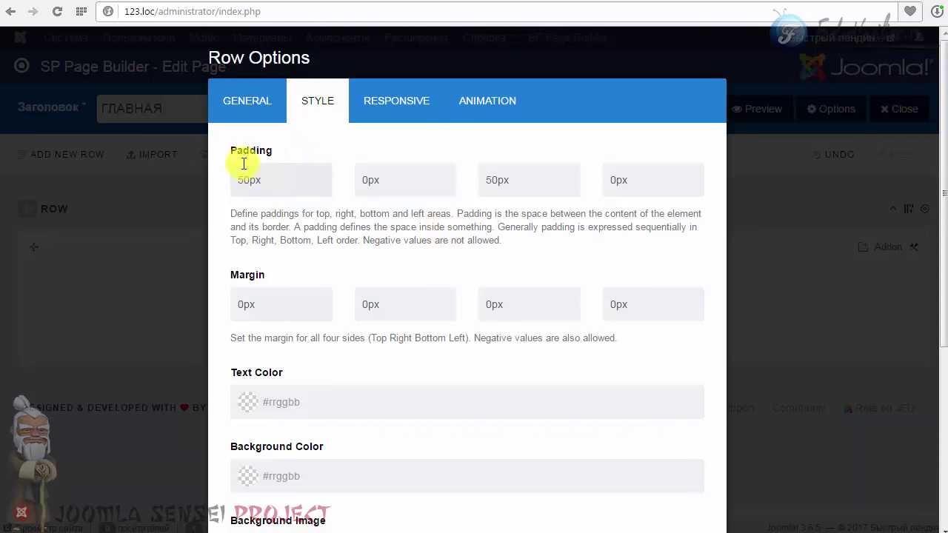
scroll(307, 212, down, 3)
scroll(308, 217, down, 1)
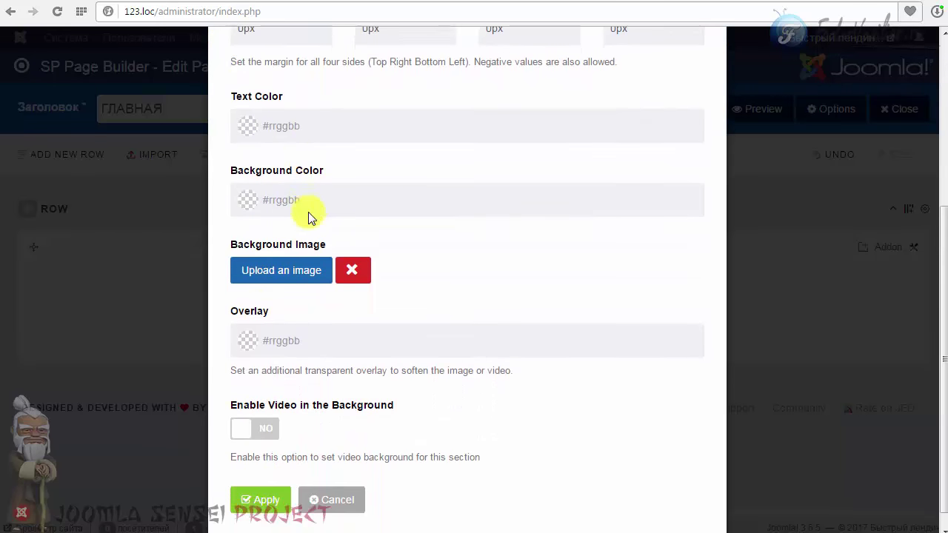
click(261, 253)
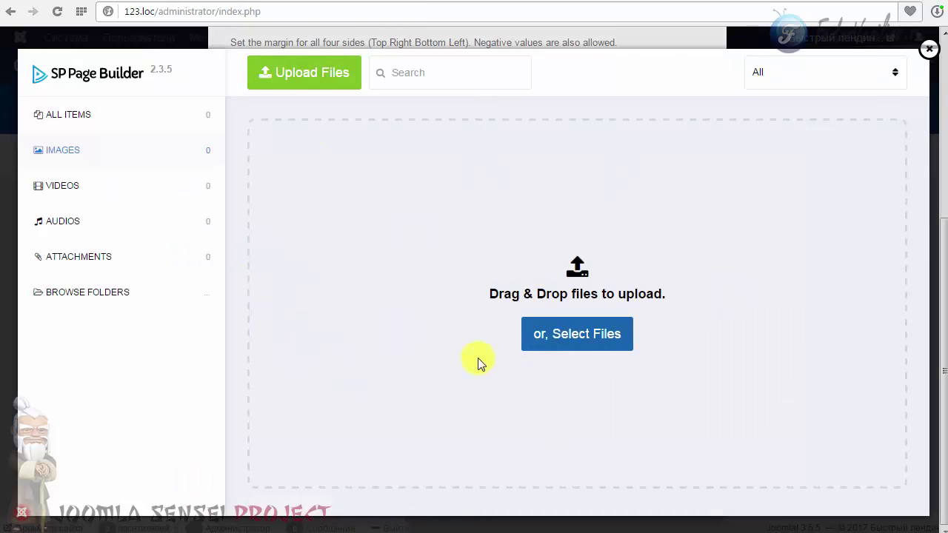
click(281, 80)
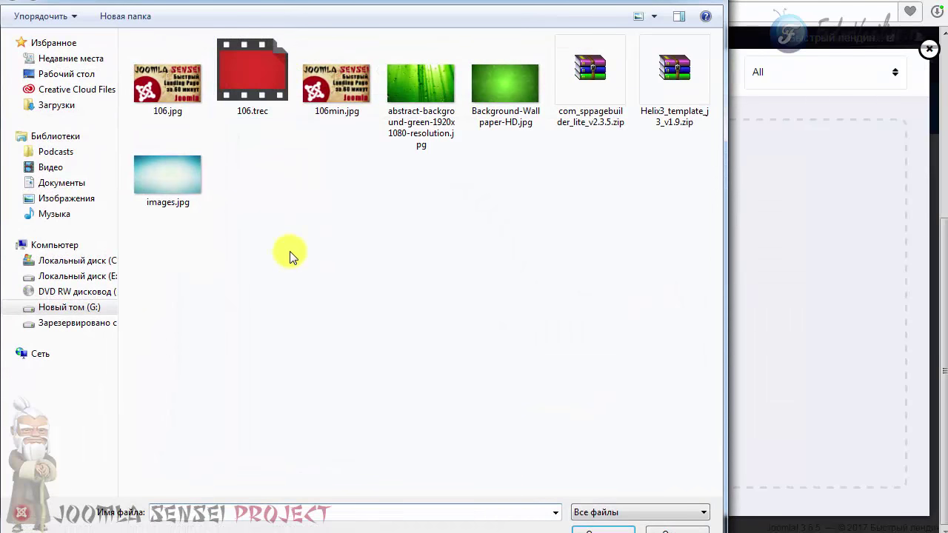
double_click(492, 157)
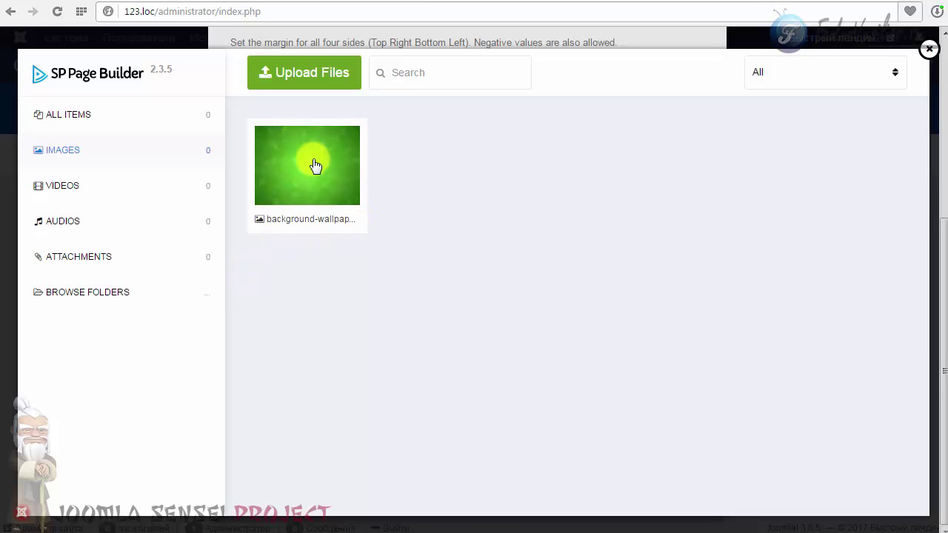
Step: Look through the media manager's categories, from images, videos and audios to attachments and folders, and return to all items
click(66, 121)
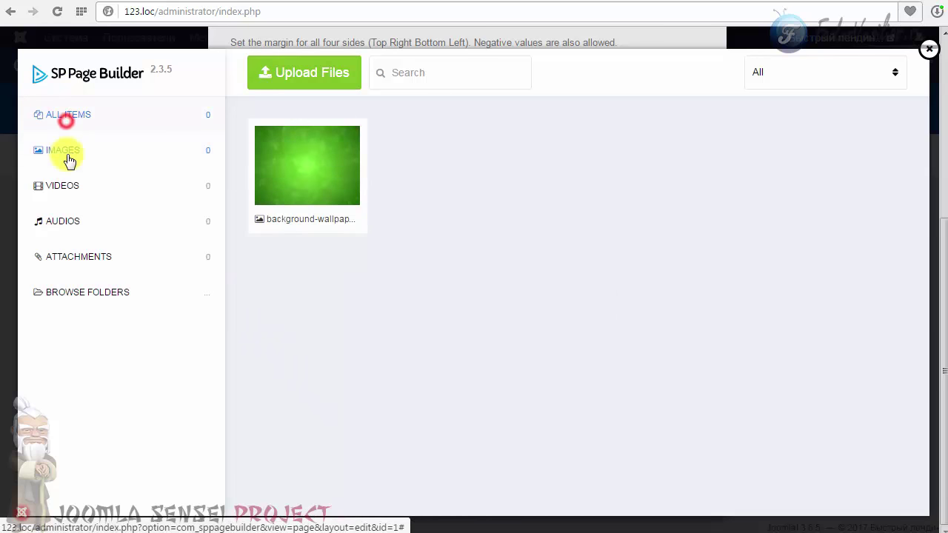
click(67, 155)
click(68, 186)
click(69, 221)
click(70, 256)
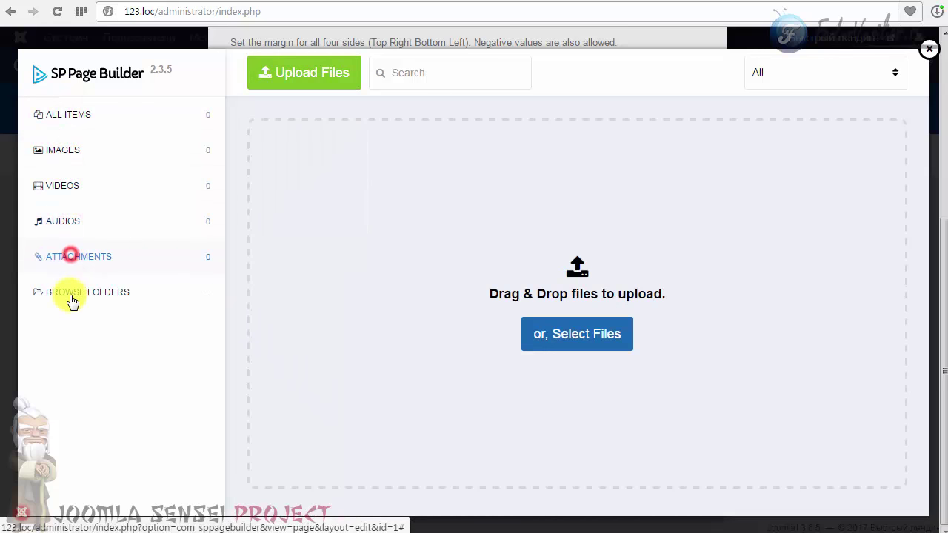
click(69, 294)
click(72, 112)
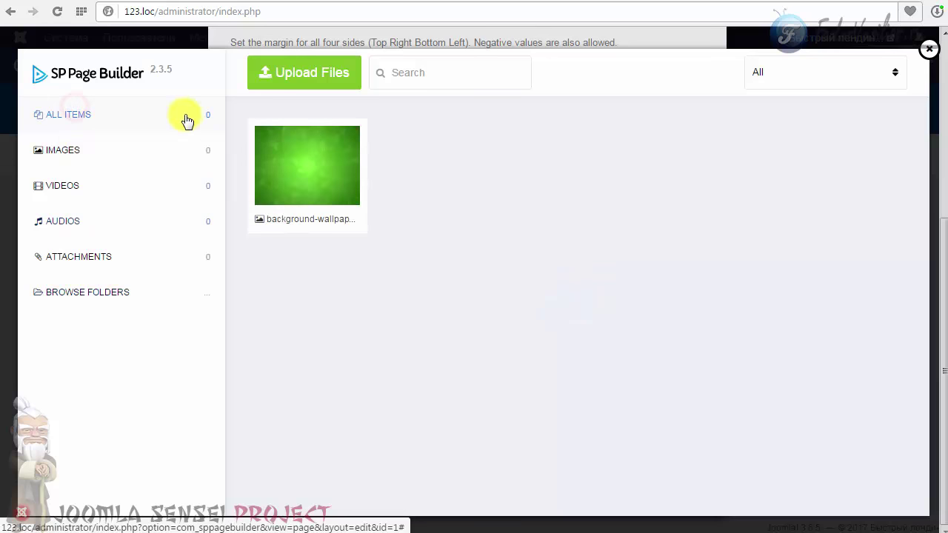
Step: Insert the uploaded green wallpaper as the row's background image, apply the row options and save the page
click(312, 175)
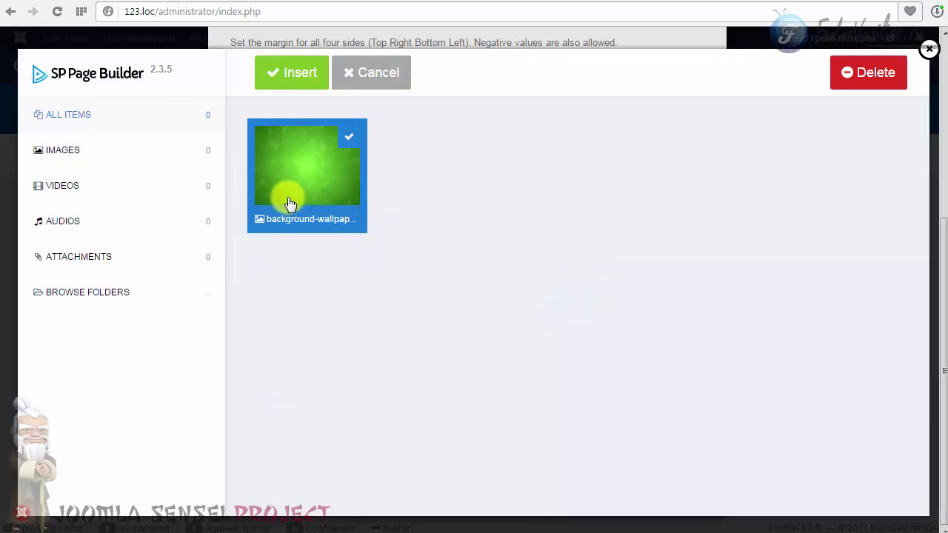
click(292, 82)
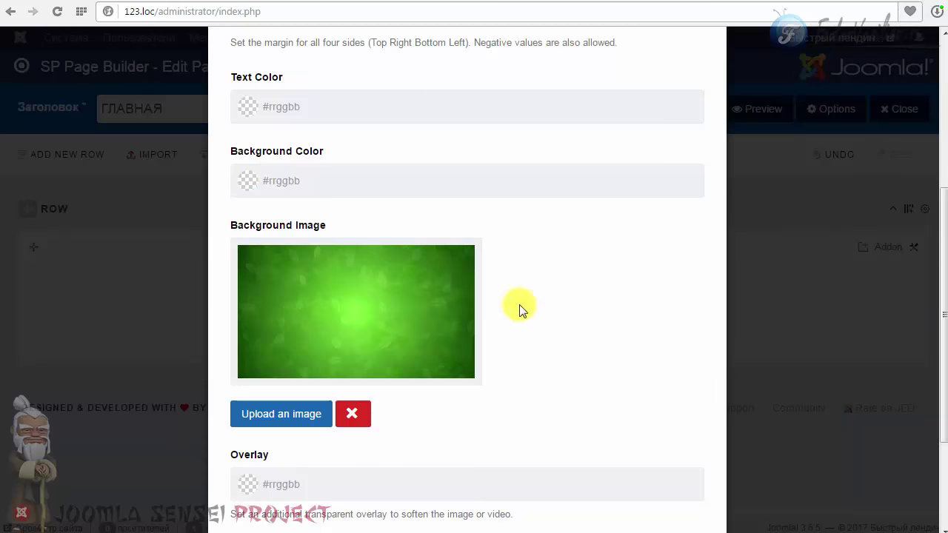
scroll(585, 307, down, 3)
scroll(334, 389, up, 5)
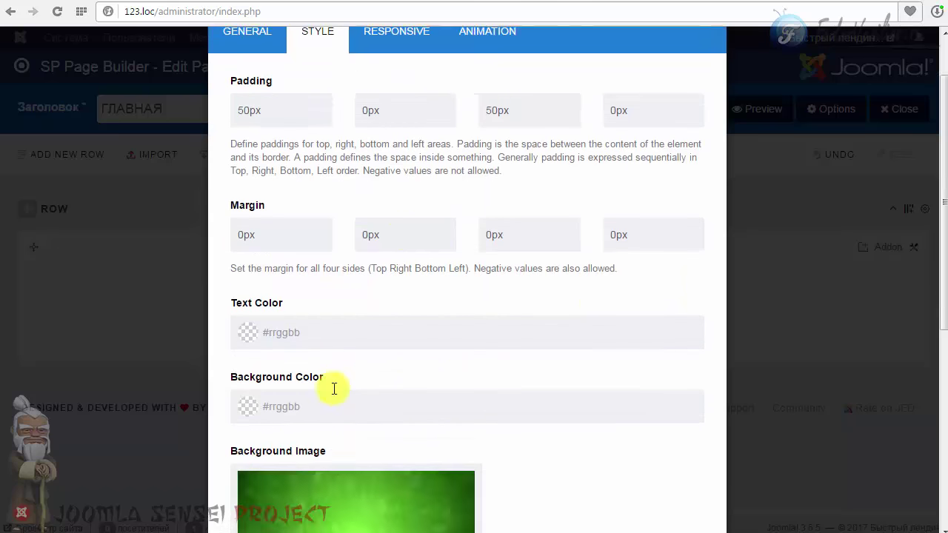
scroll(334, 389, up, 1)
scroll(355, 263, down, 6)
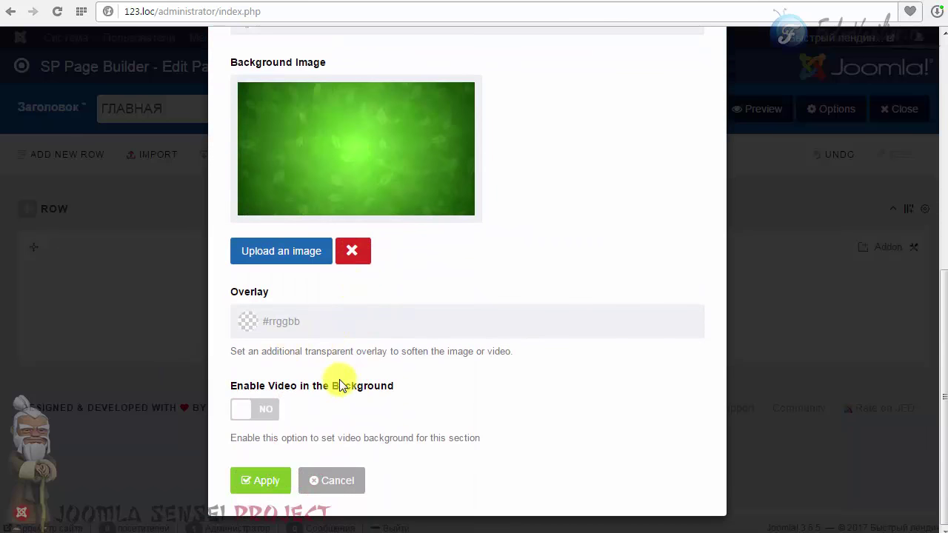
click(263, 483)
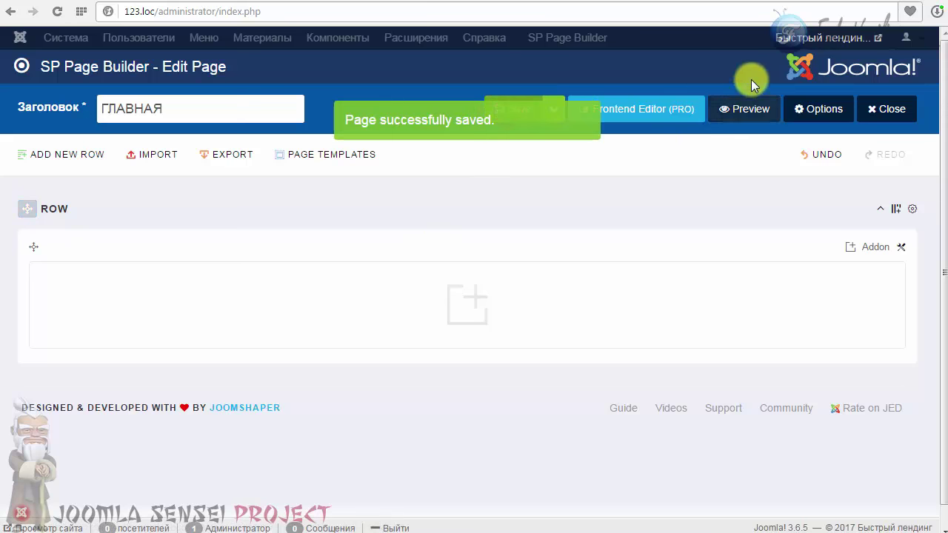
click(827, 2)
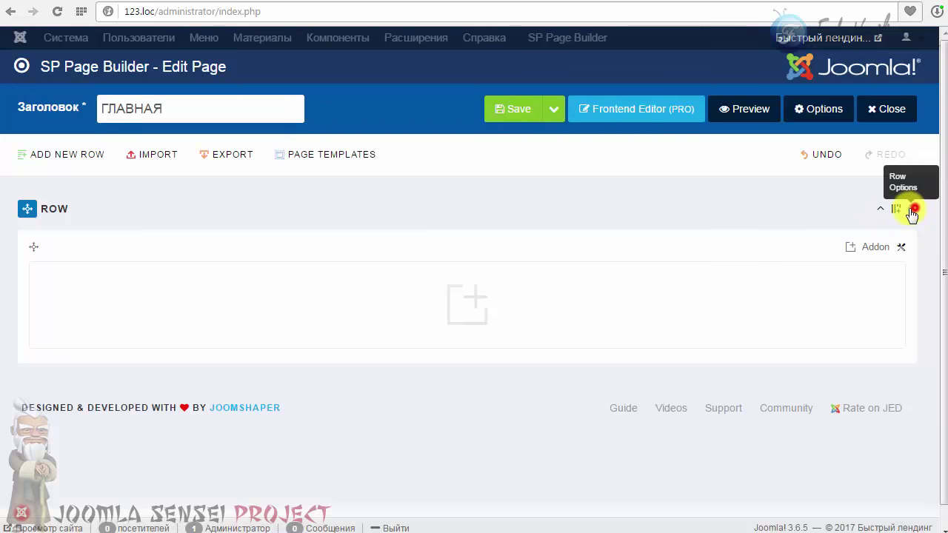
Step: Reopen the row's style options and set the top and bottom padding to 0px
click(913, 213)
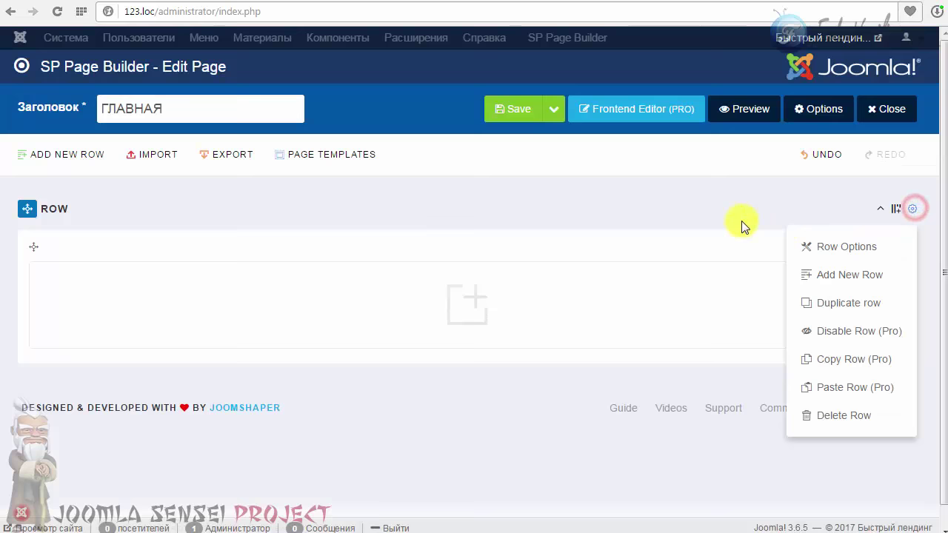
click(898, 249)
click(335, 104)
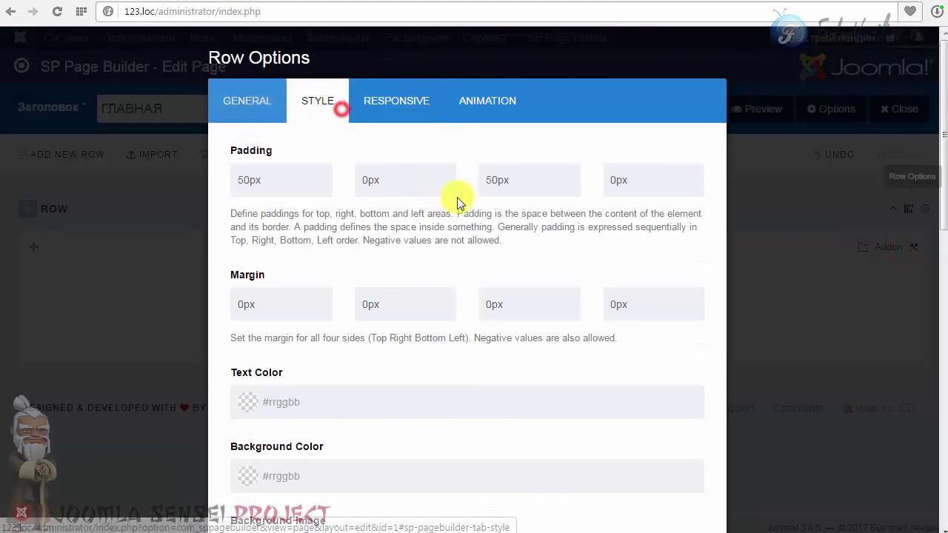
double_click(269, 153)
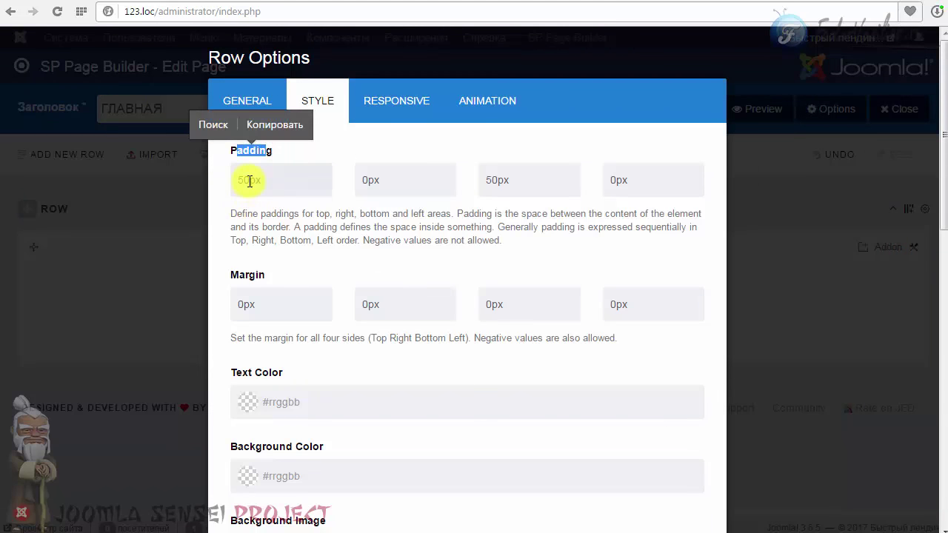
click(247, 180)
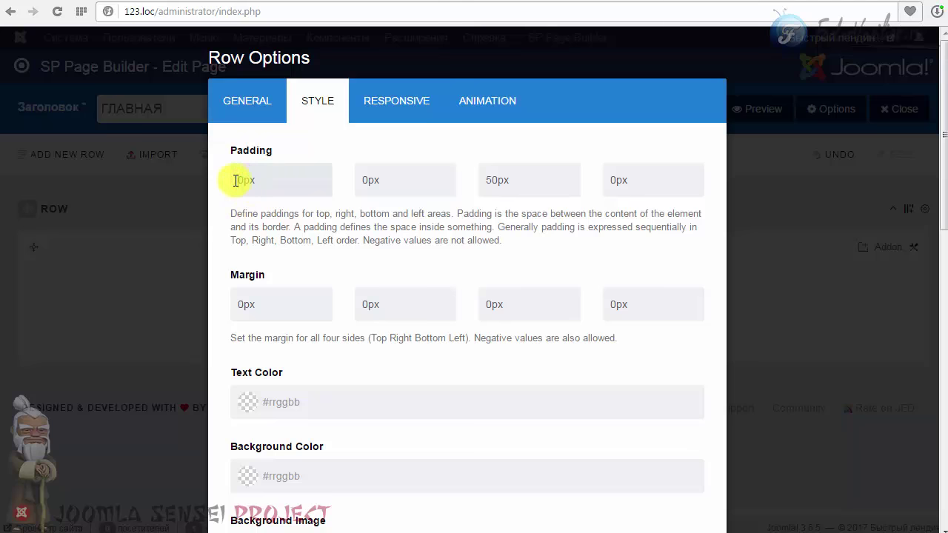
click(489, 178)
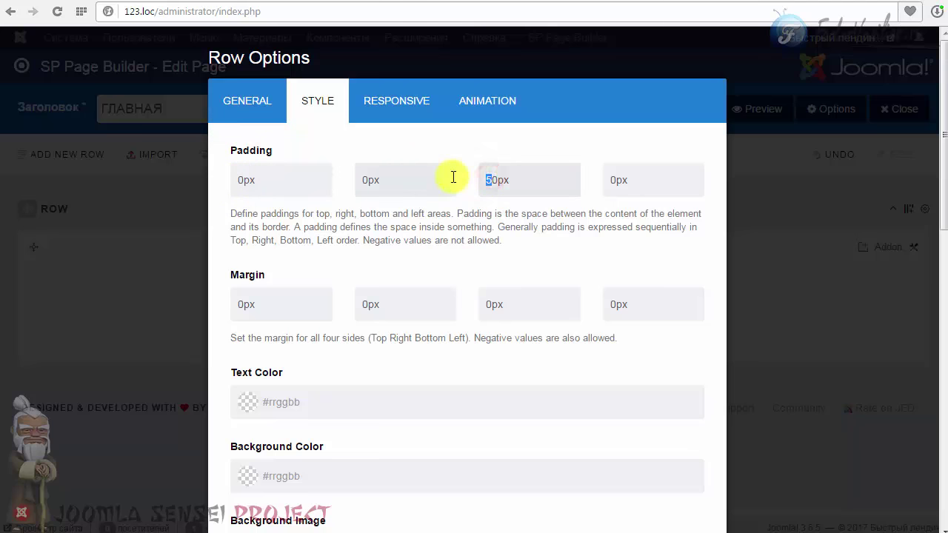
Step: Set the row's background attachment to Scroll, apply the row options and save the page
scroll(459, 200, down, 10)
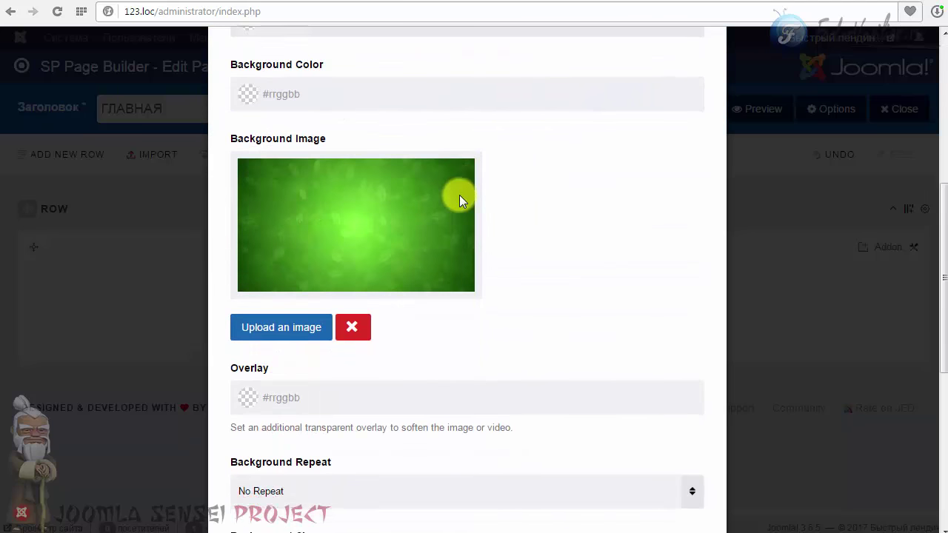
scroll(271, 222, down, 1)
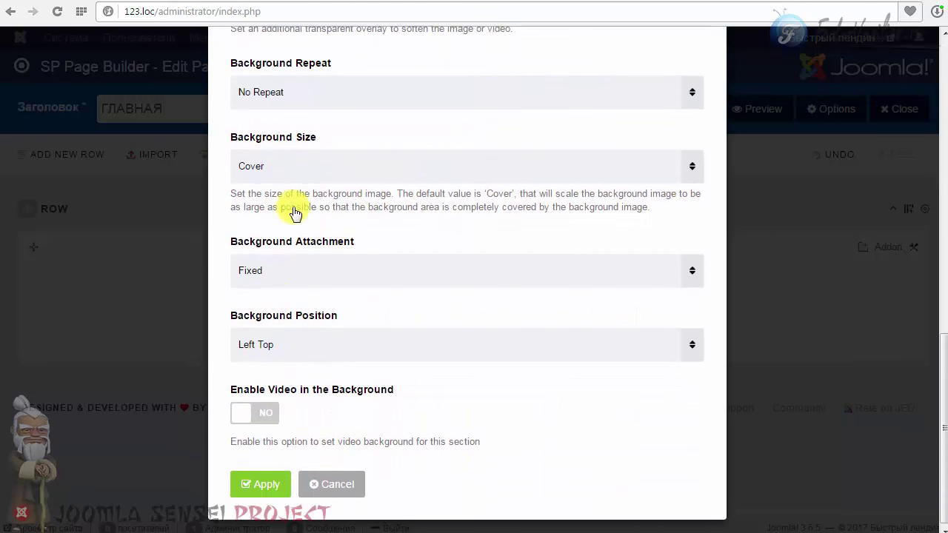
click(286, 266)
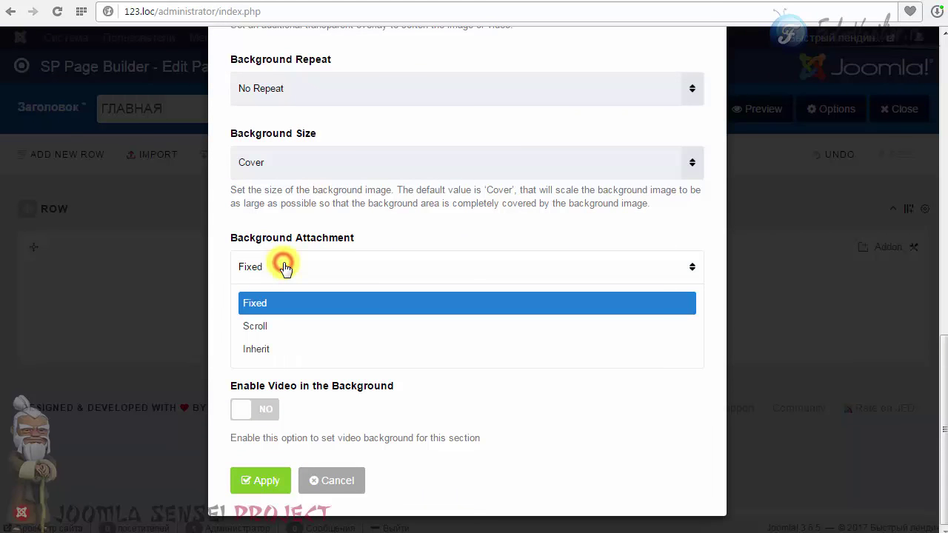
click(270, 328)
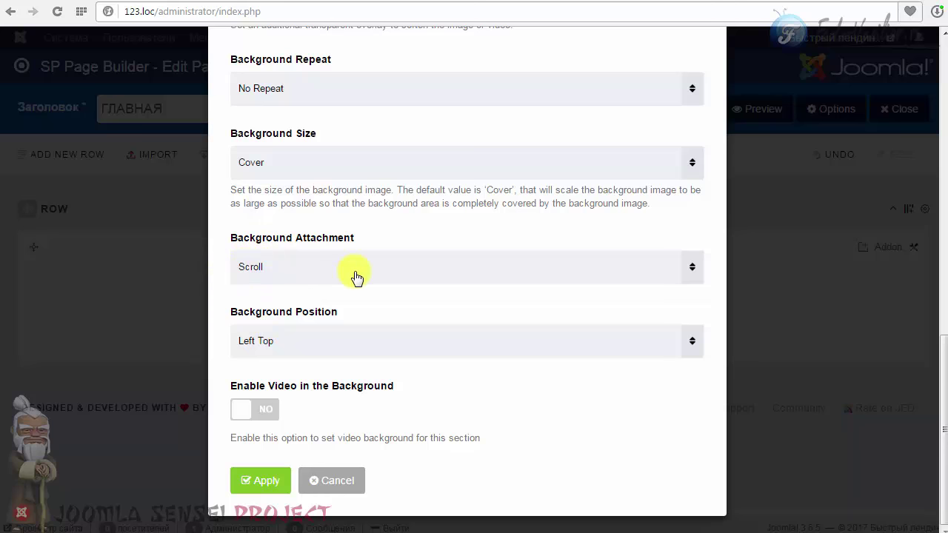
click(260, 480)
click(504, 112)
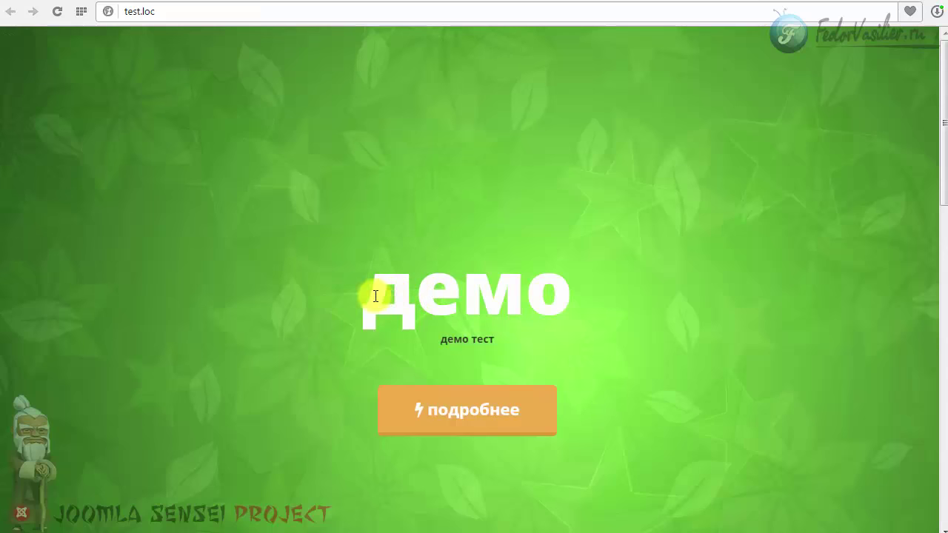
Step: Examine the heading and the subtitle text in the opening section of the demo page on test.loc
drag(375, 297, 623, 342)
click(623, 340)
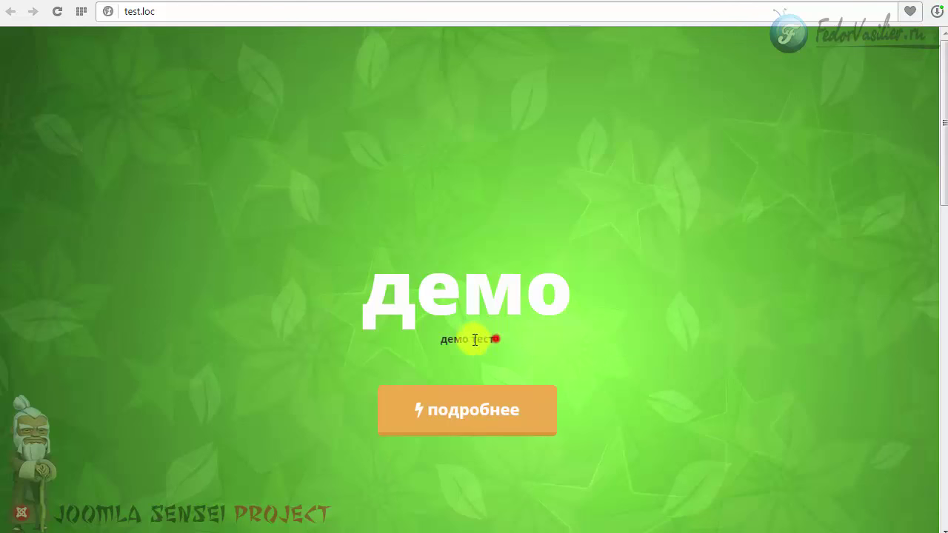
triple_click(489, 339)
click(626, 289)
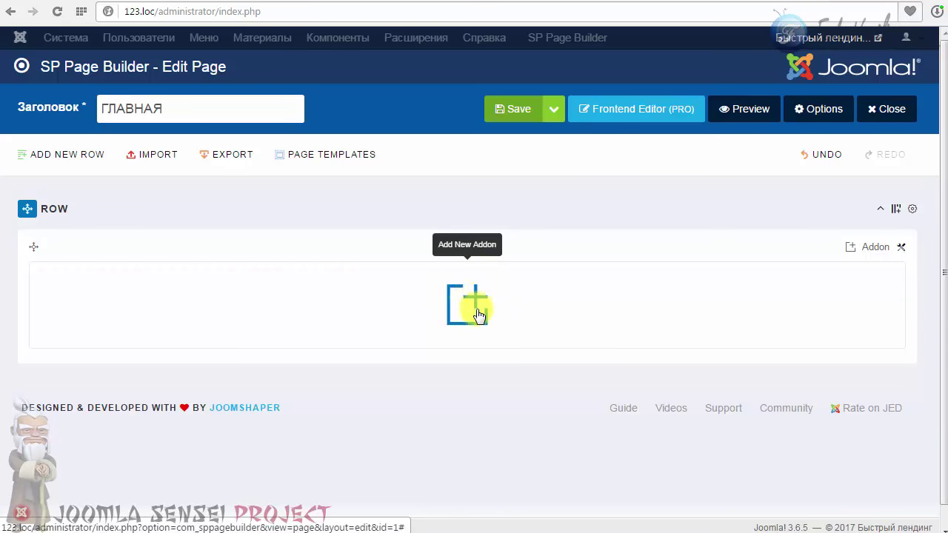
Step: Add a Text Block addon to the empty row and title it "ДЕМО"
click(470, 304)
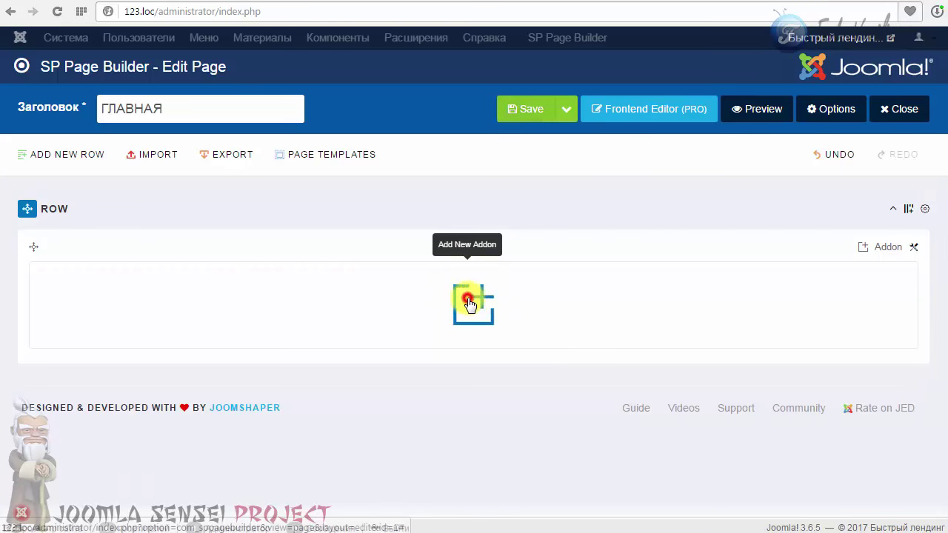
scroll(356, 219, down, 1)
scroll(356, 219, down, 1)
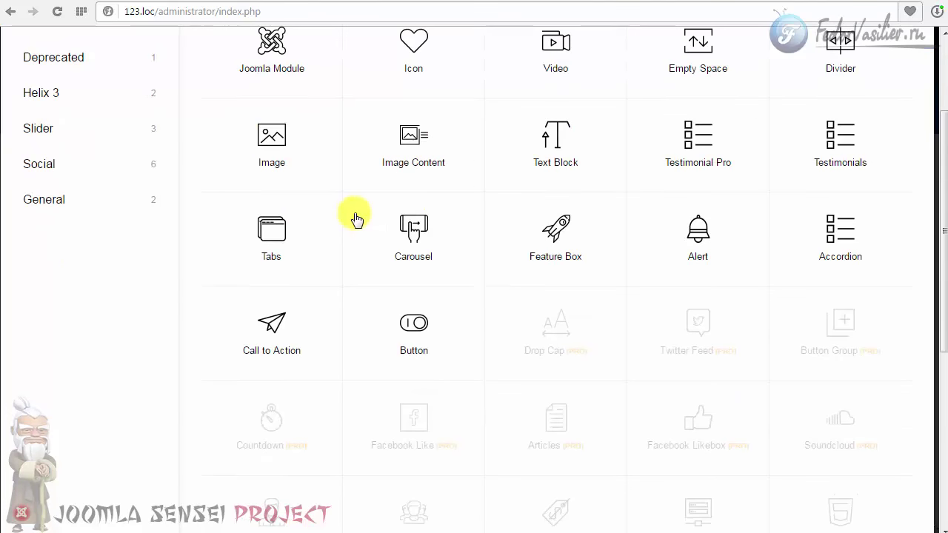
scroll(356, 218, up, 2)
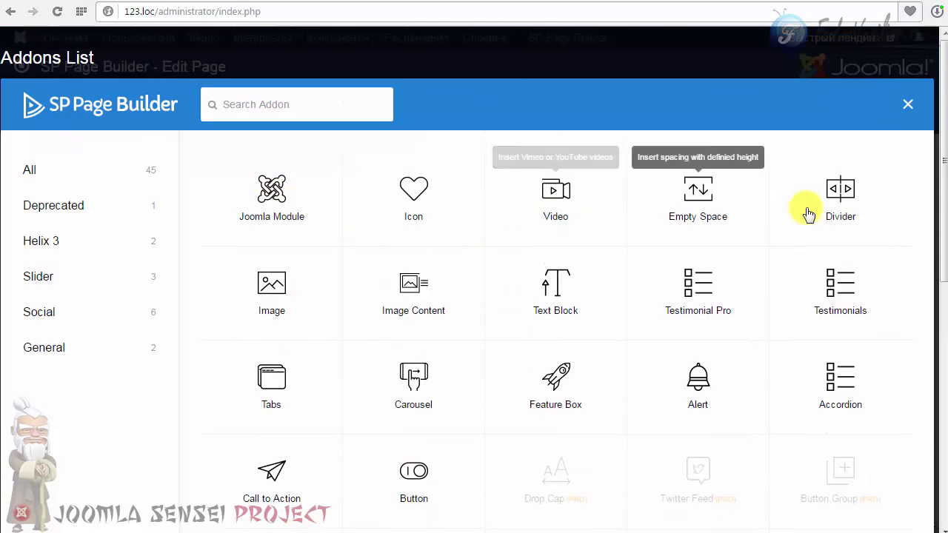
scroll(758, 243, down, 2)
scroll(523, 207, down, 2)
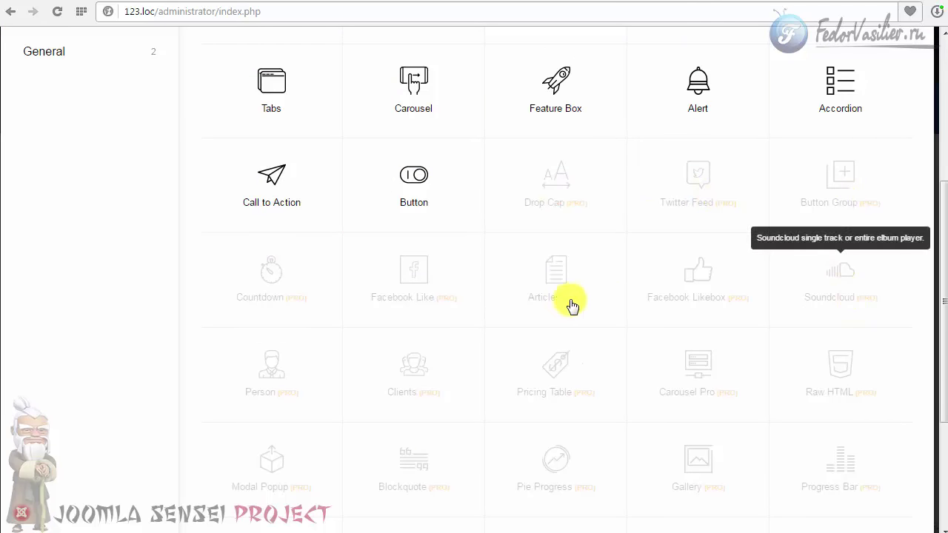
scroll(567, 303, down, 2)
scroll(543, 378, down, 1)
scroll(543, 378, up, 6)
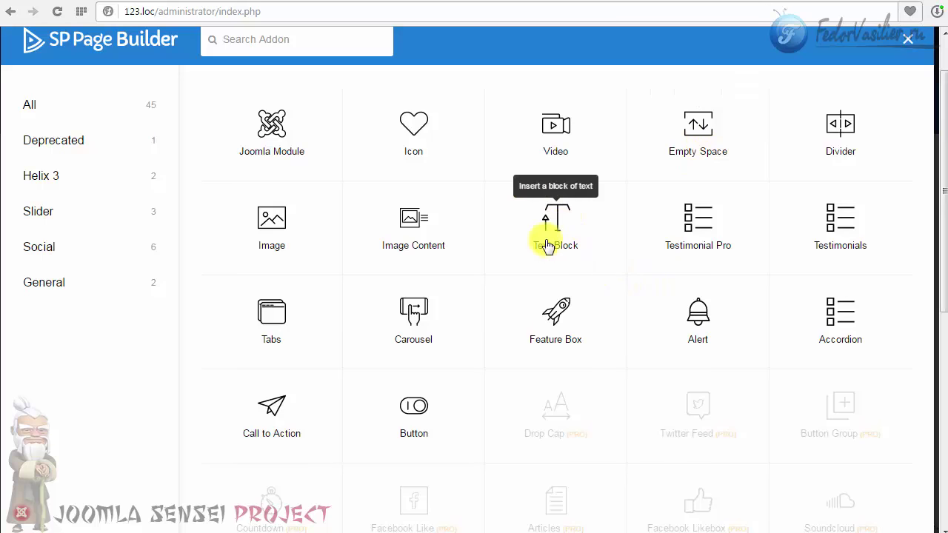
click(556, 217)
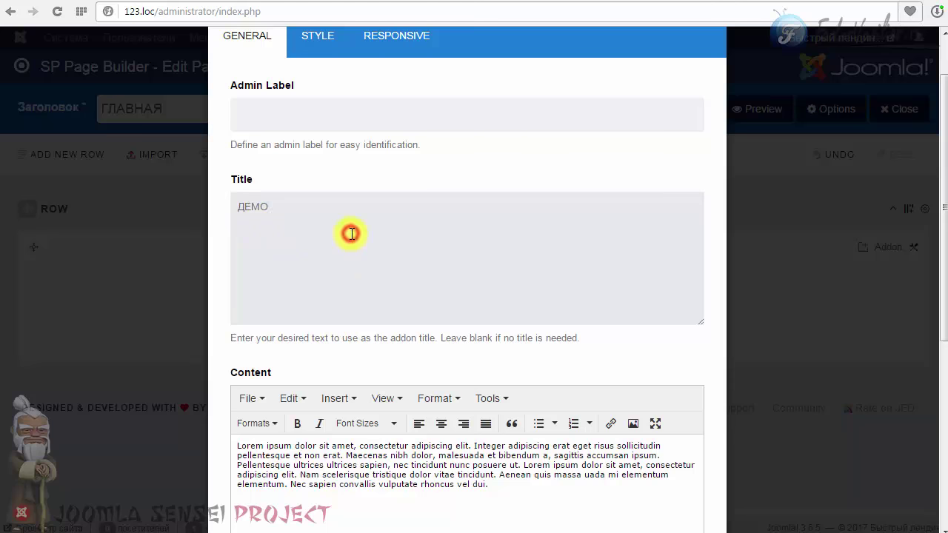
Step: Set the title HTML element of the text block to h1
scroll(350, 234, down, 1)
click(273, 330)
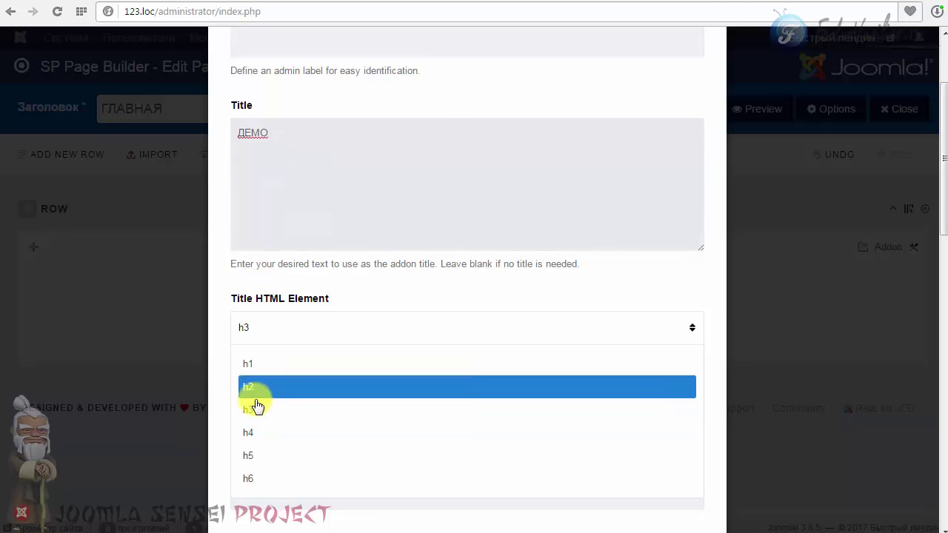
click(250, 365)
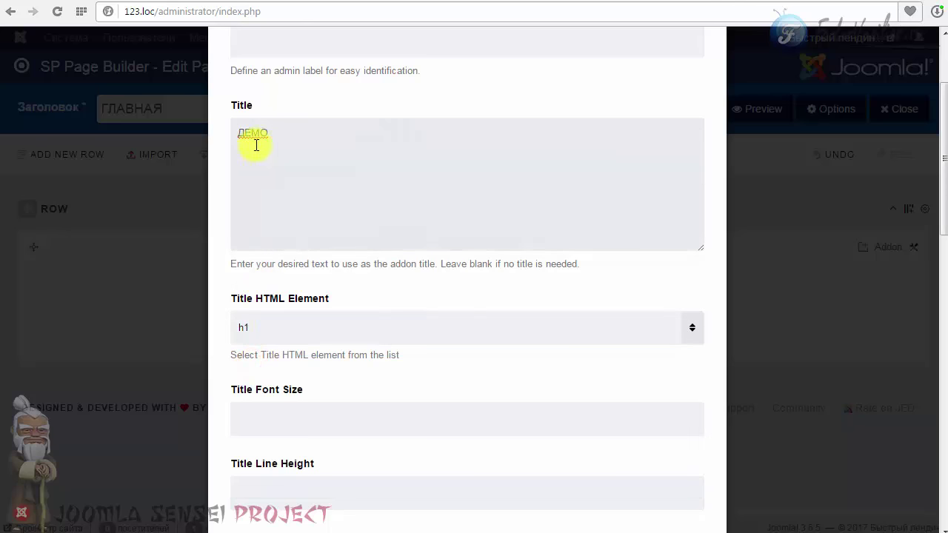
drag(278, 129, 180, 127)
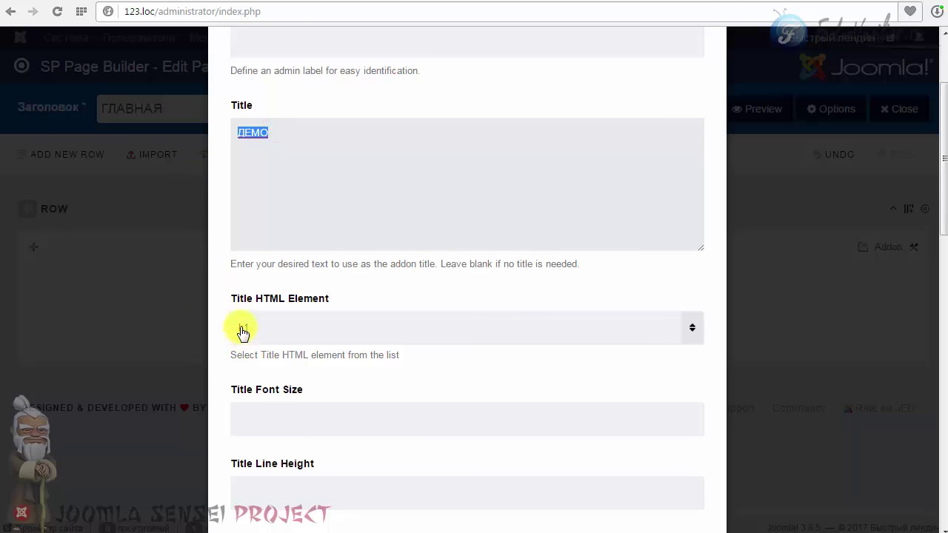
Step: Set the title font size of the text block to 100
scroll(417, 356, down, 2)
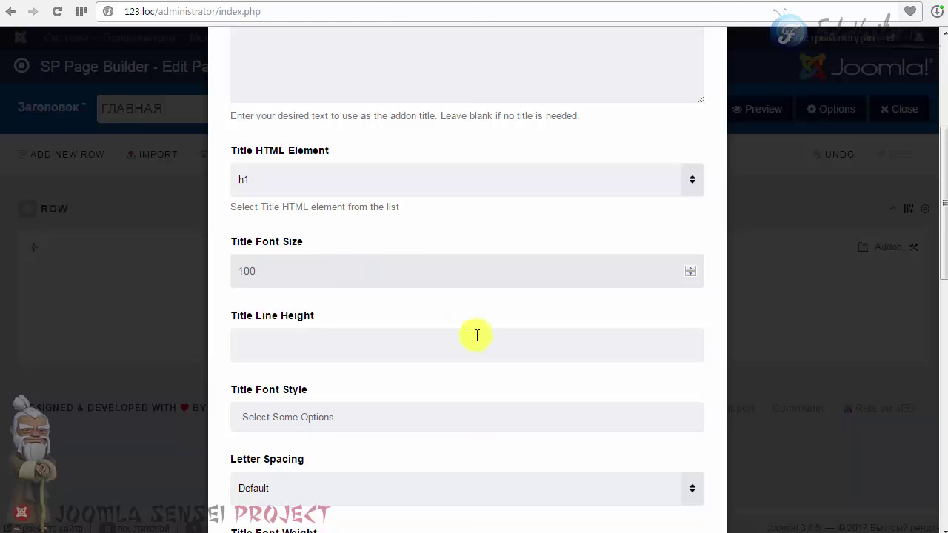
scroll(318, 259, down, 2)
click(318, 269)
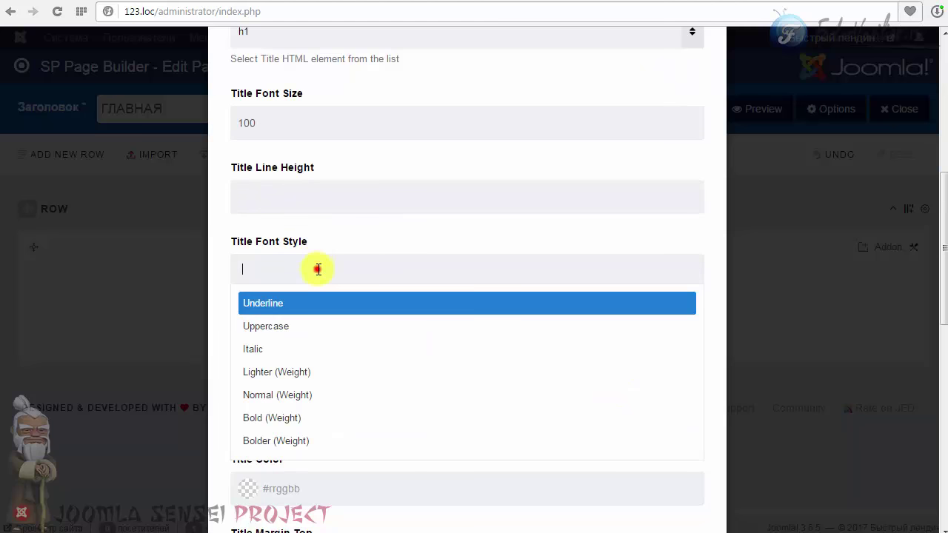
click(333, 246)
click(334, 270)
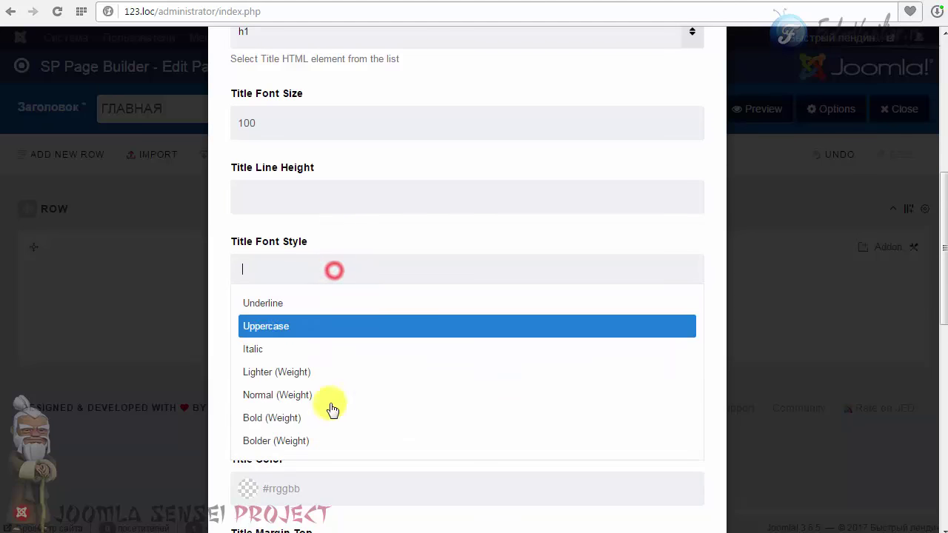
click(353, 226)
Step: Set the title color of the text block to near-white, rgba(252, 252, 252, 1)
scroll(402, 185, down, 2)
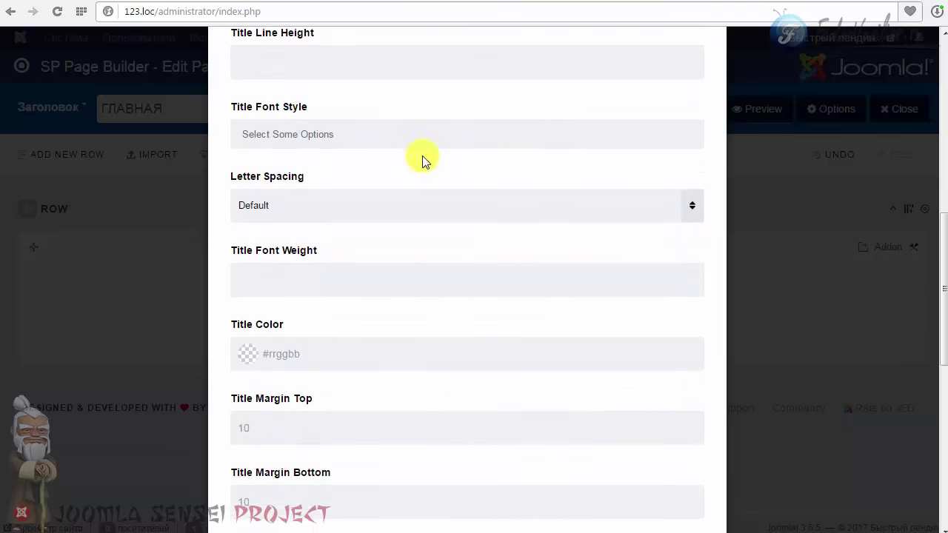
scroll(423, 158, down, 2)
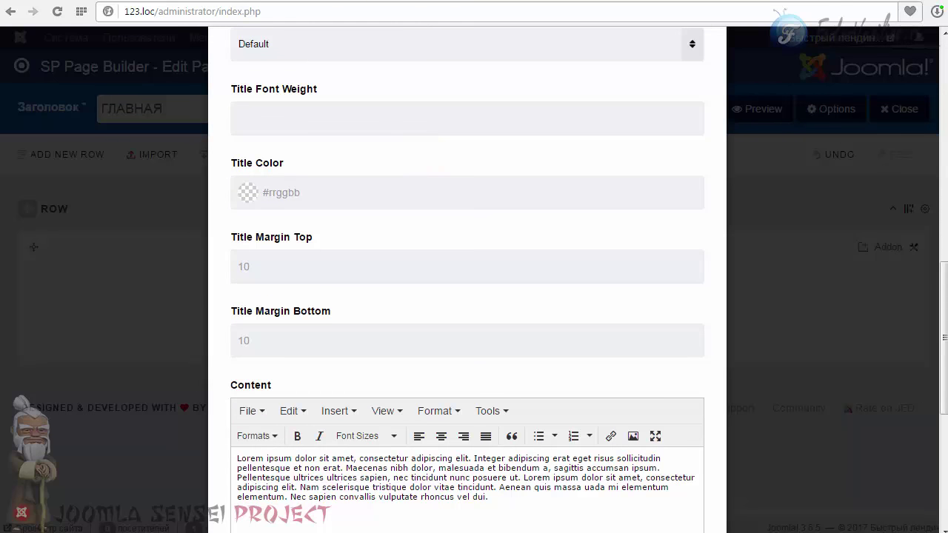
click(252, 194)
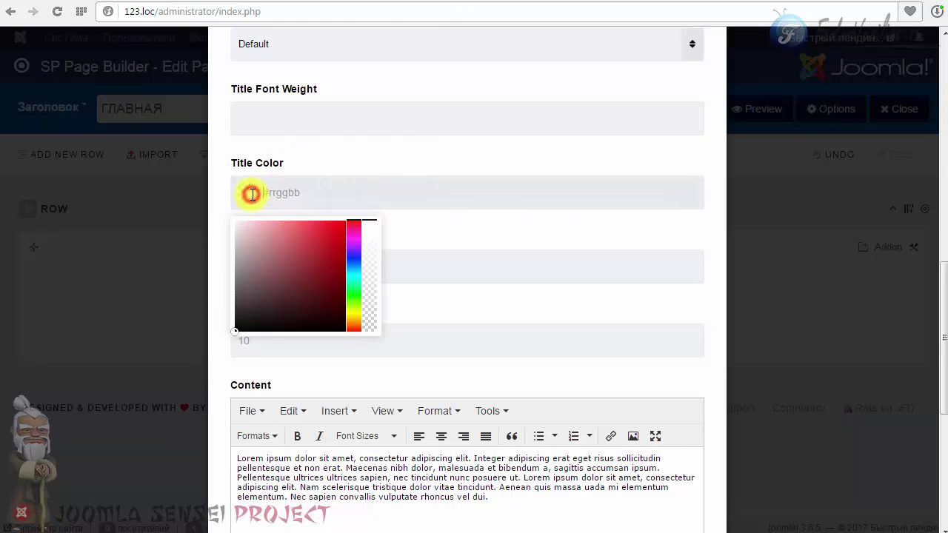
click(271, 253)
drag(241, 224, 231, 222)
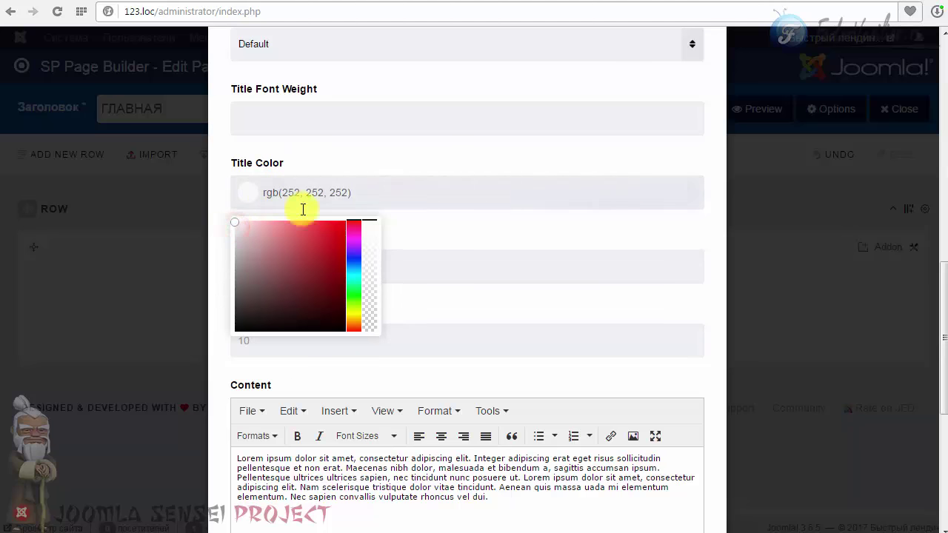
click(412, 218)
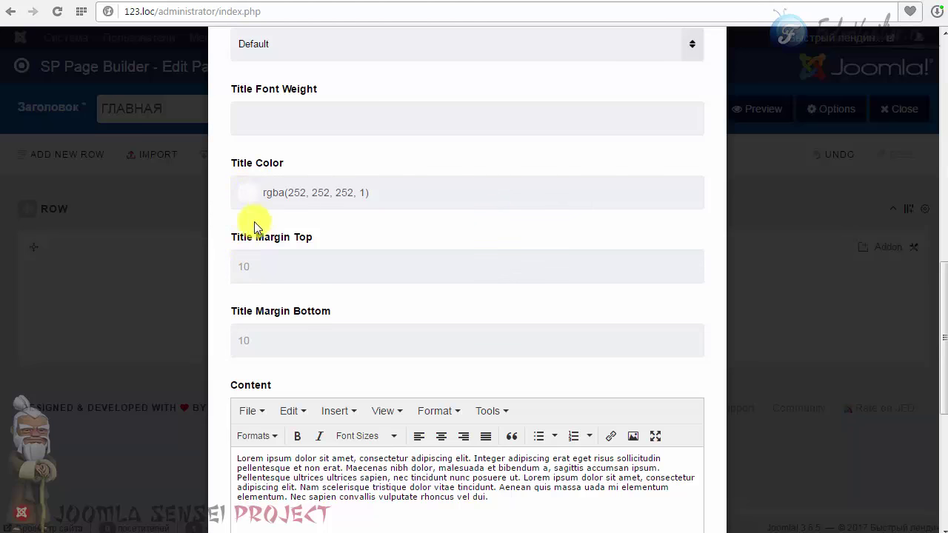
Step: Set the title's top margin to 100 and its bottom margin to 10
click(310, 265)
text(10)
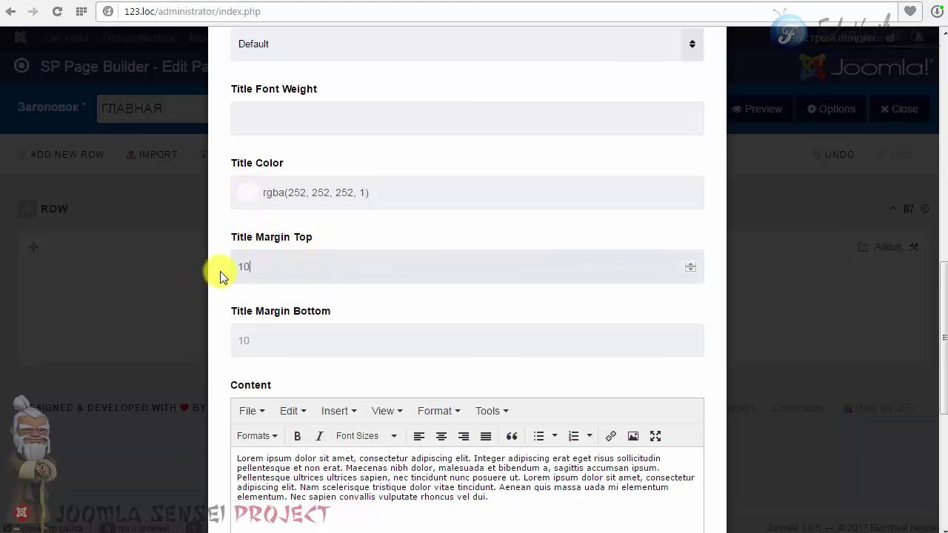
text(0)
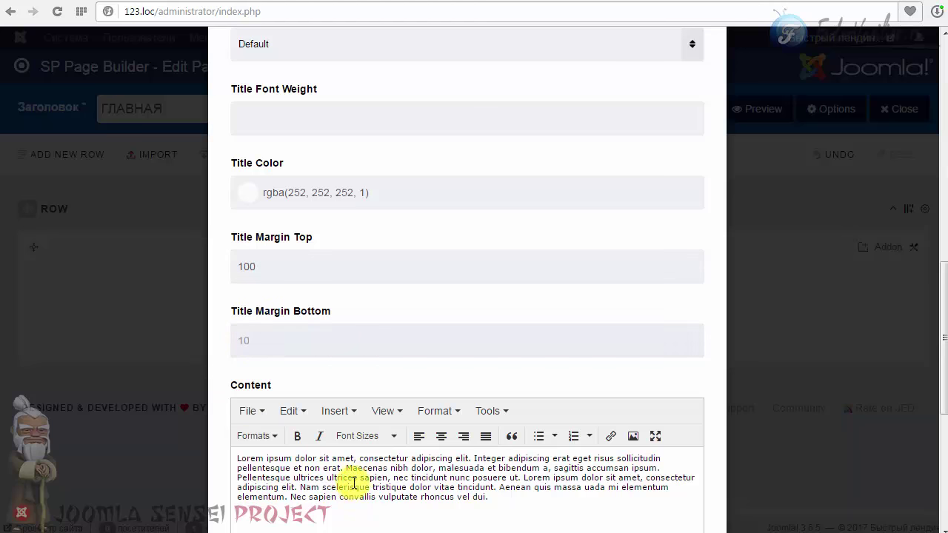
drag(511, 495, 270, 453)
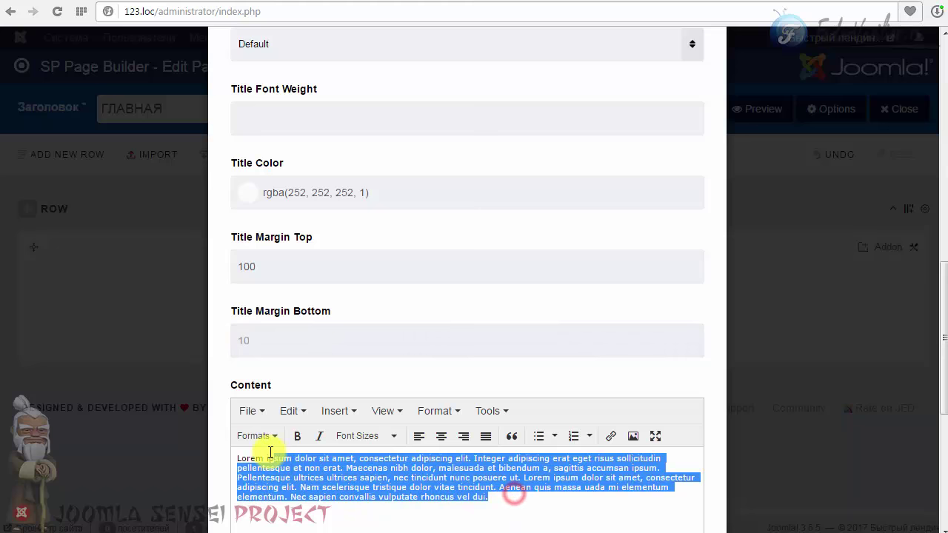
click(258, 348)
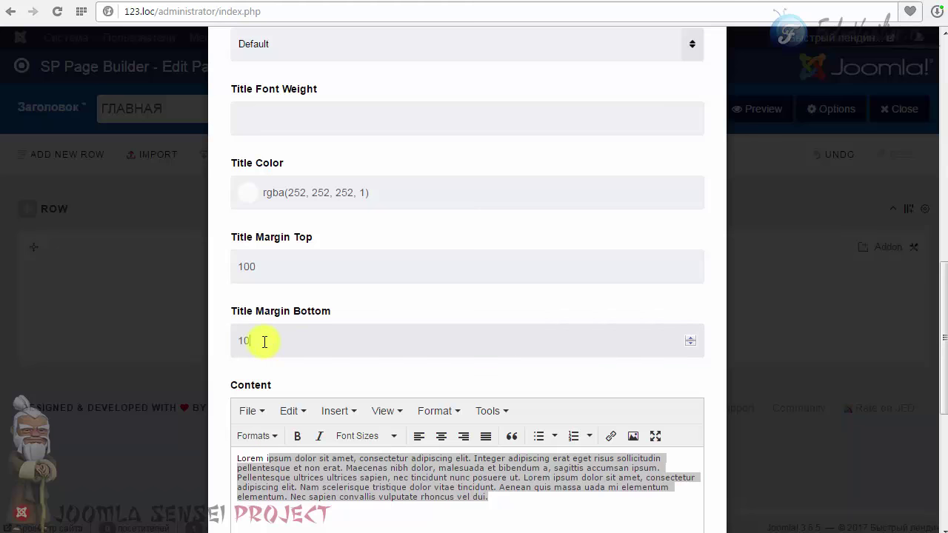
Step: Replace the placeholder Lorem ipsum content of the text block with "ДЕМО ТЕКСТ"
scroll(414, 292, down, 3)
click(431, 280)
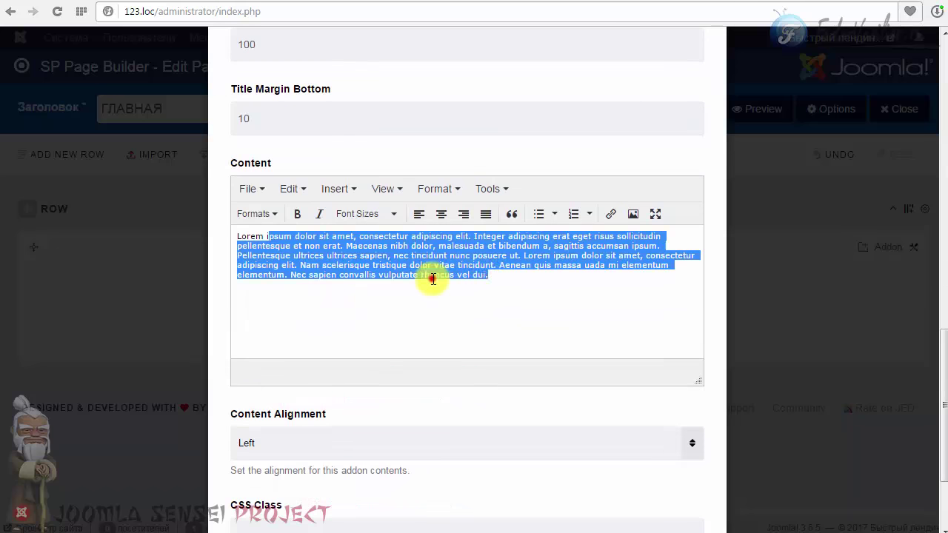
triple_click(506, 278)
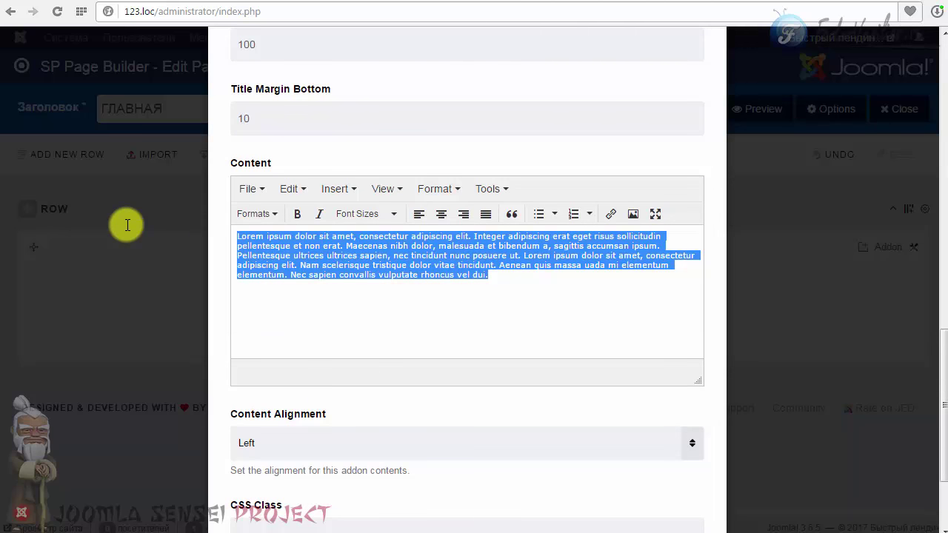
text(де)
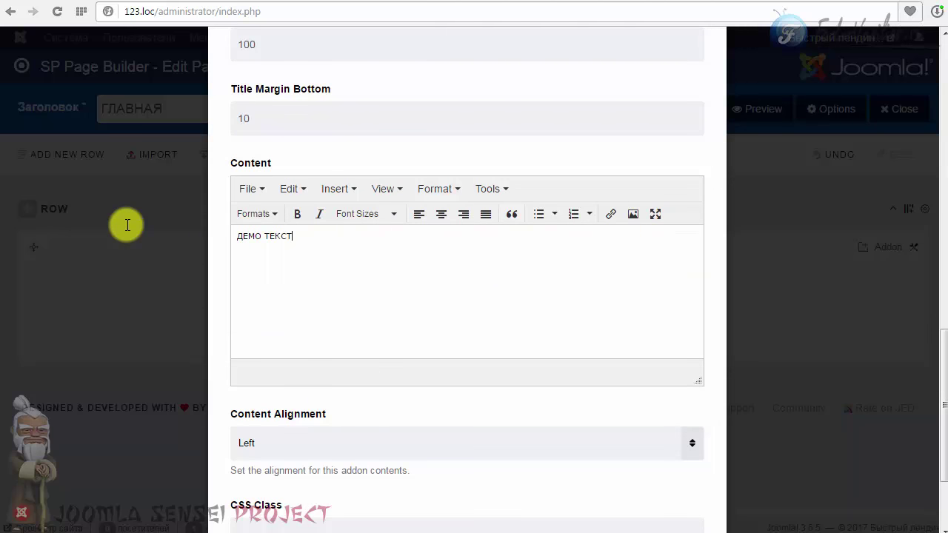
Step: Set the content alignment of the text block to Center
scroll(434, 265, down, 1)
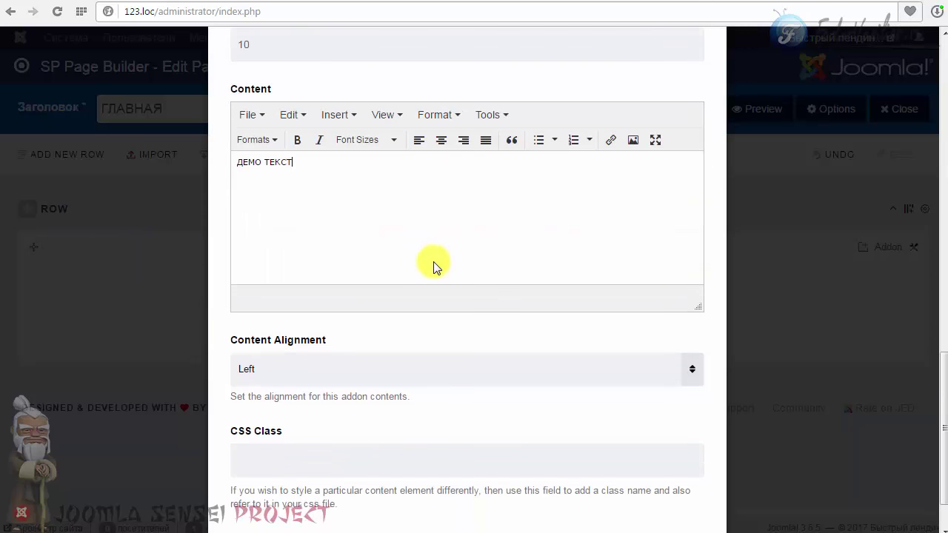
scroll(435, 265, down, 1)
click(284, 303)
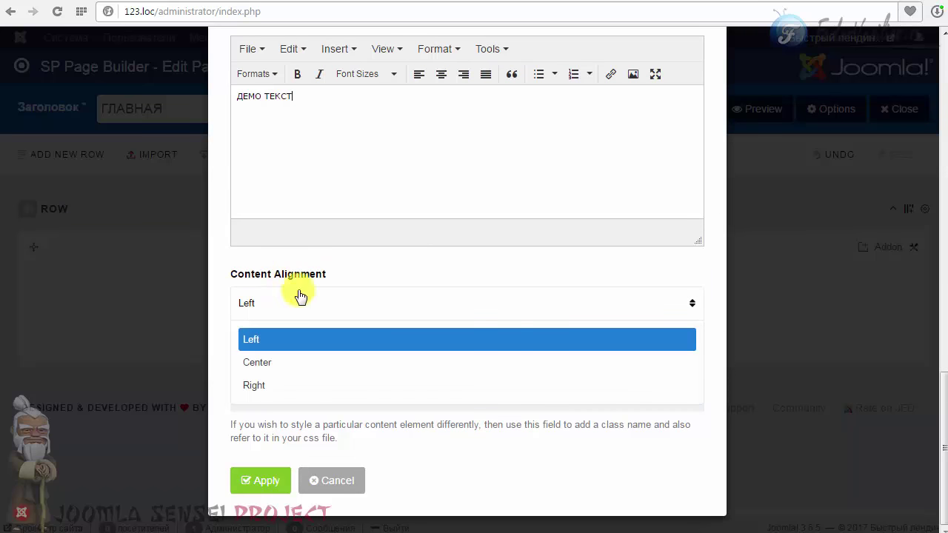
click(277, 366)
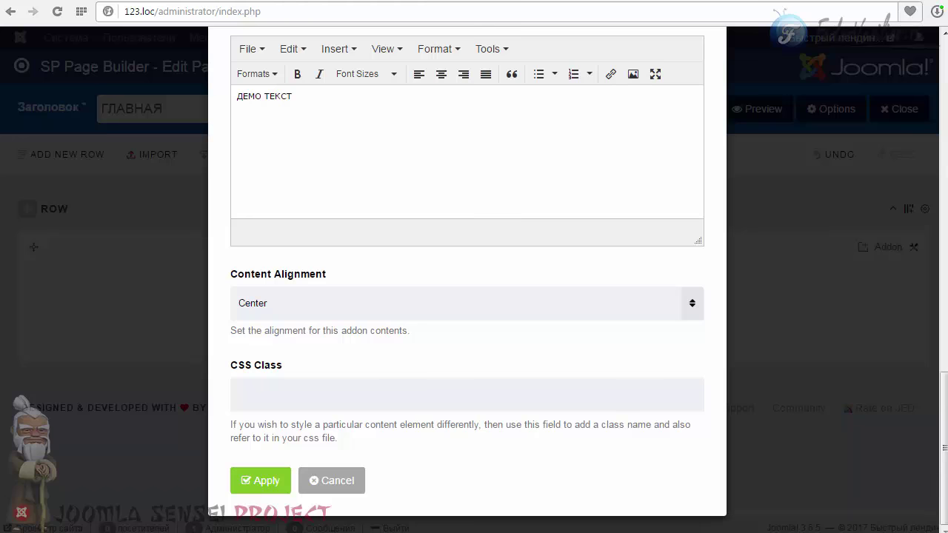
Step: Set the bottom padding in the text block's style options to 50px
scroll(369, 328, up, 10)
click(317, 113)
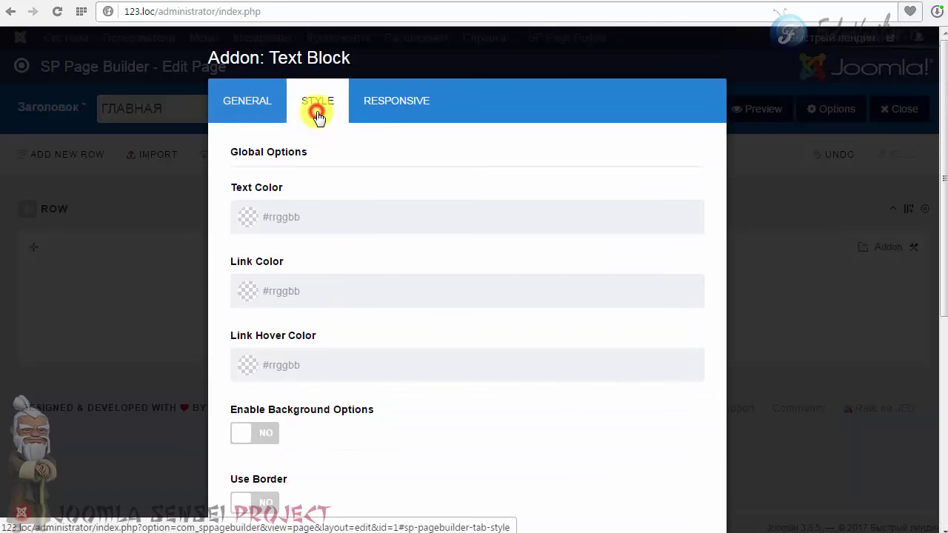
scroll(397, 204, down, 5)
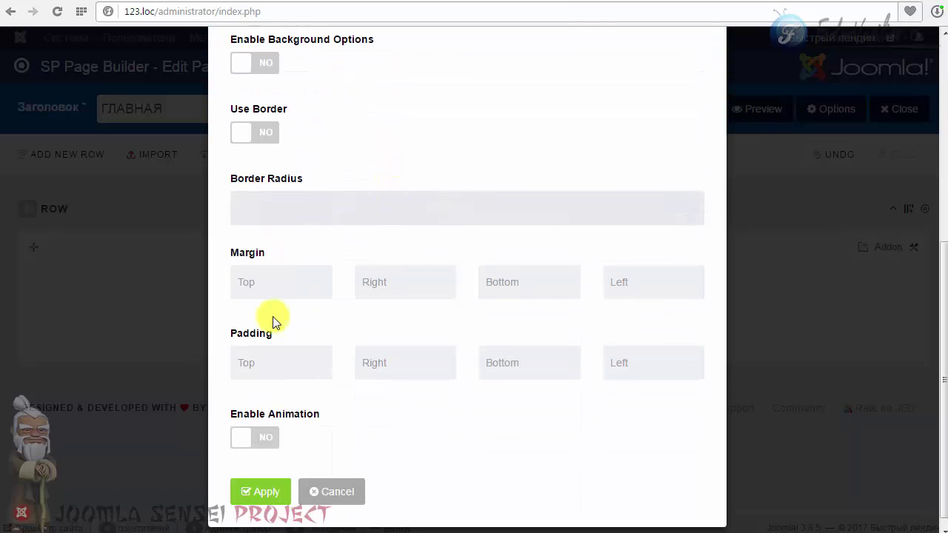
scroll(223, 346, down, 1)
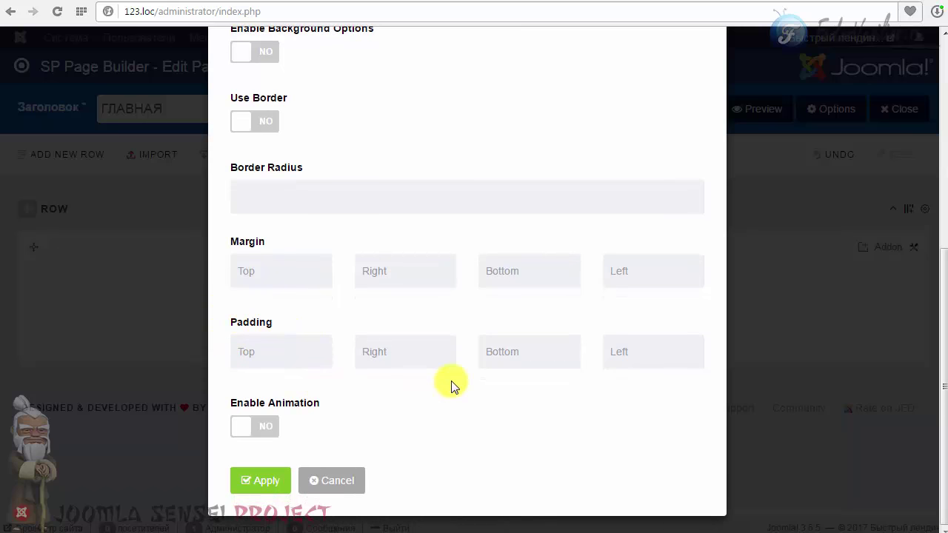
right_click(503, 354)
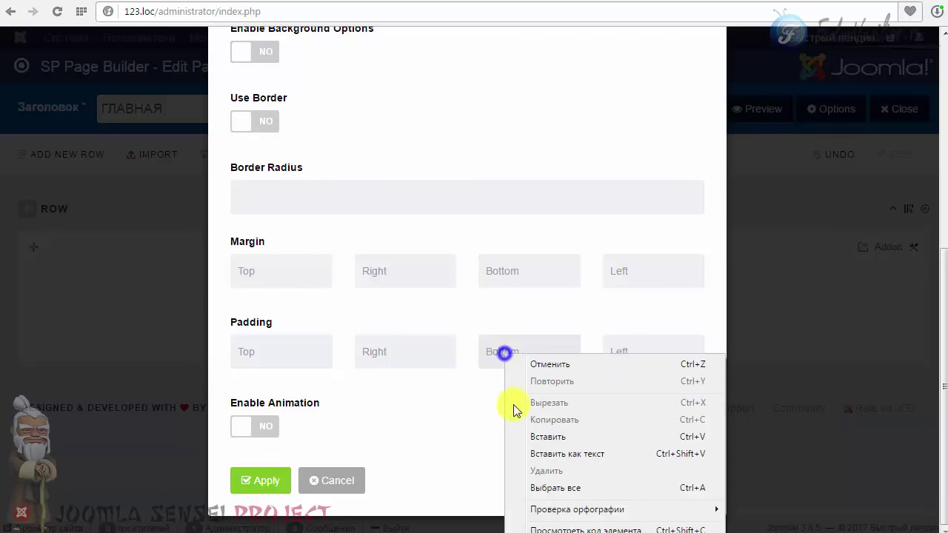
click(542, 433)
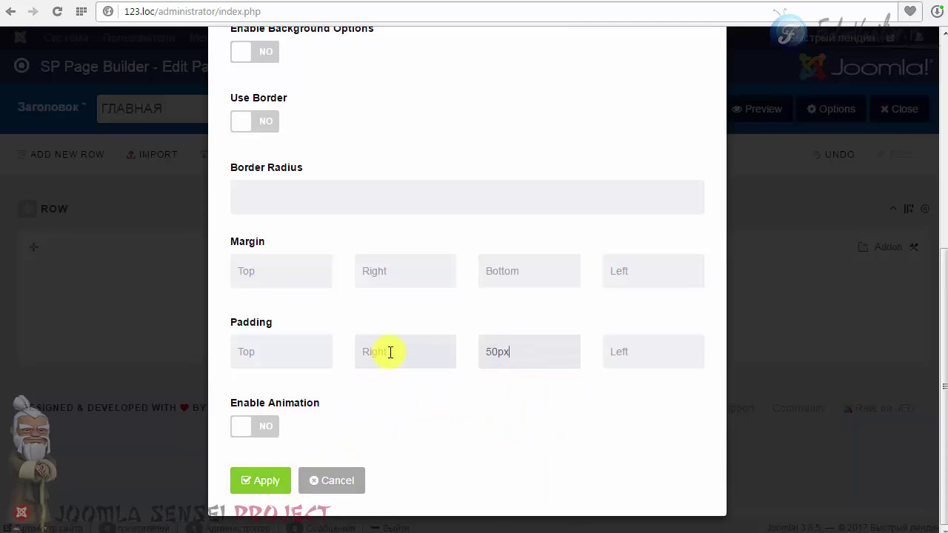
Step: Set the top, right and left padding of the text block to 0px
click(619, 351)
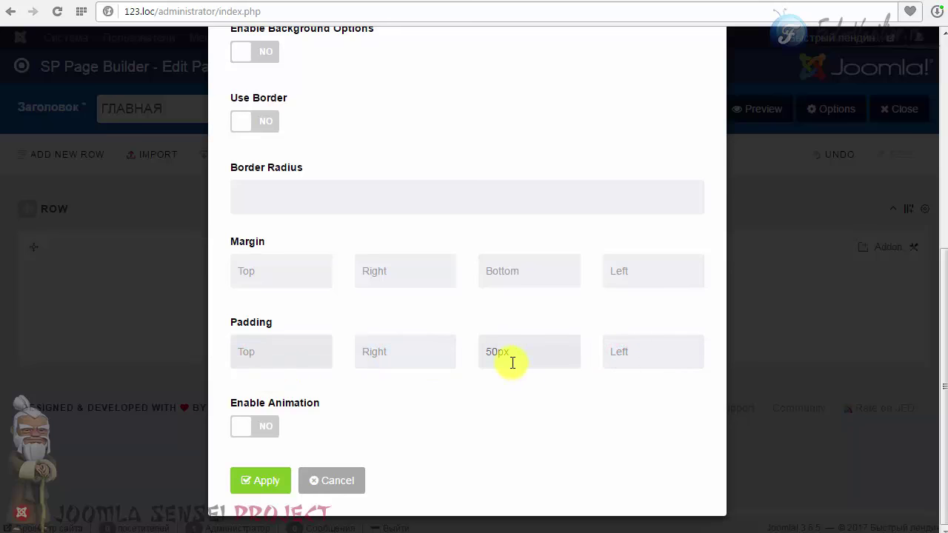
key(shift+Tab)
key(shift+Tab)
key(shift+Tab)
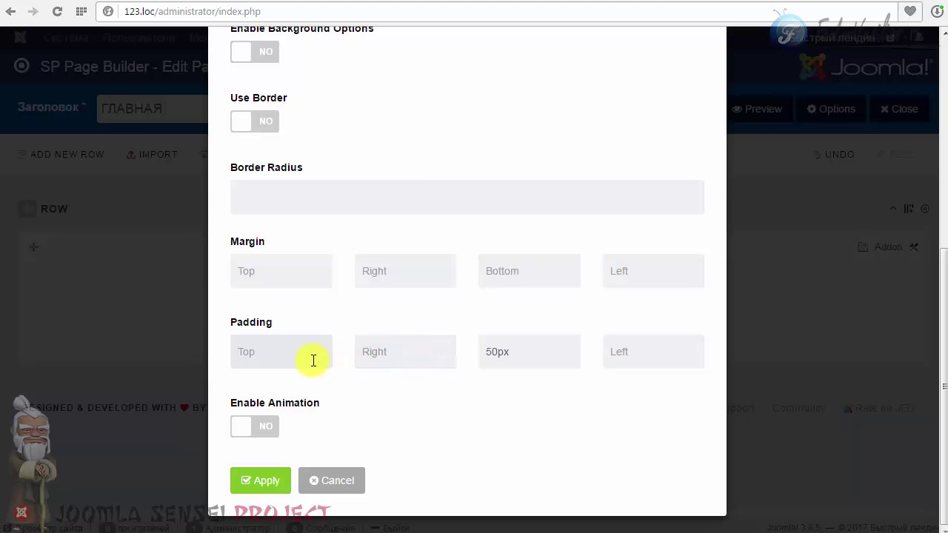
click(621, 356)
right_click(243, 357)
click(271, 385)
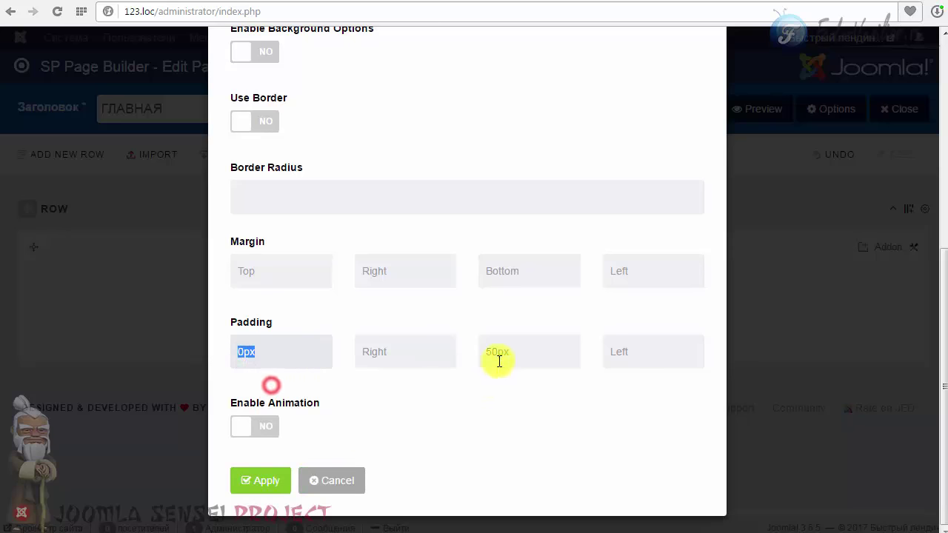
right_click(368, 359)
click(406, 441)
click(626, 348)
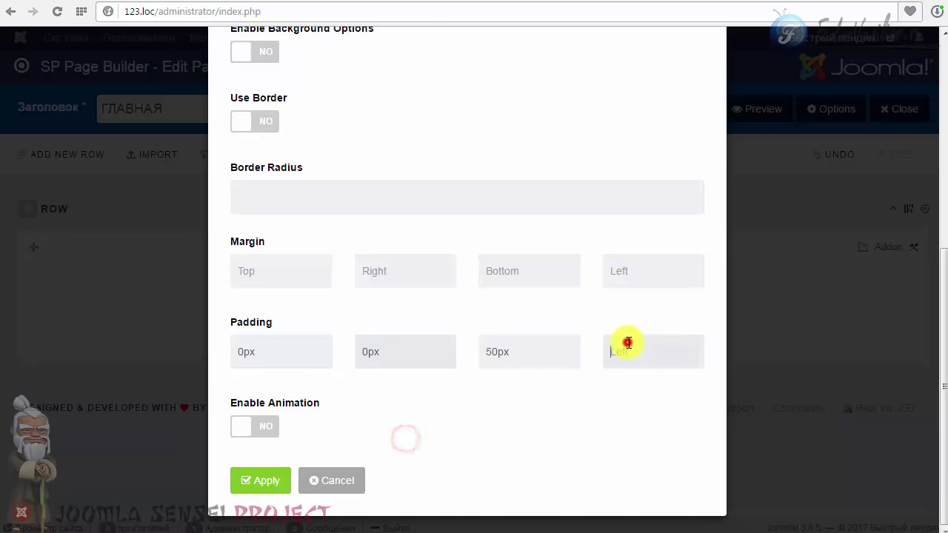
right_click(627, 355)
click(672, 440)
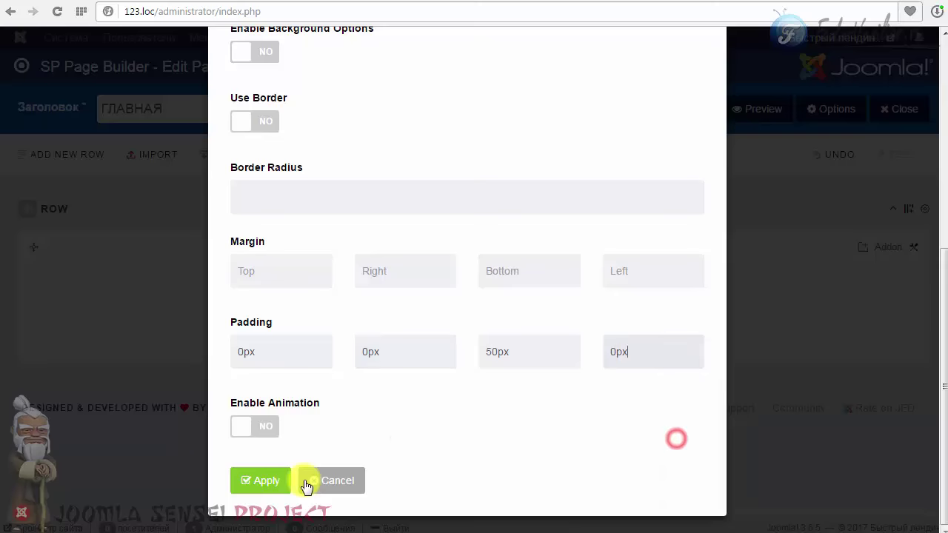
Step: Apply the text block settings and save the page
click(267, 483)
click(504, 104)
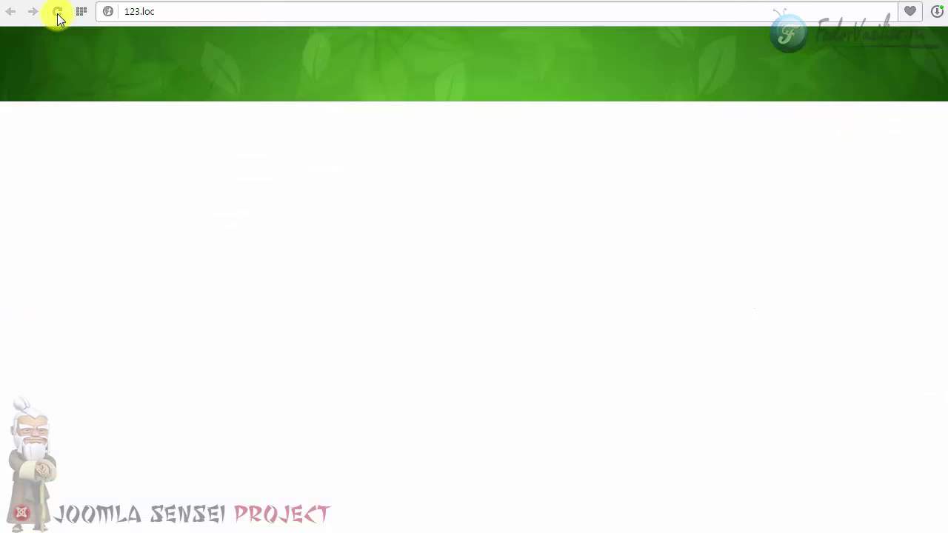
Step: Reload the 123.loc site page and check the heading and the text beneath it
click(57, 12)
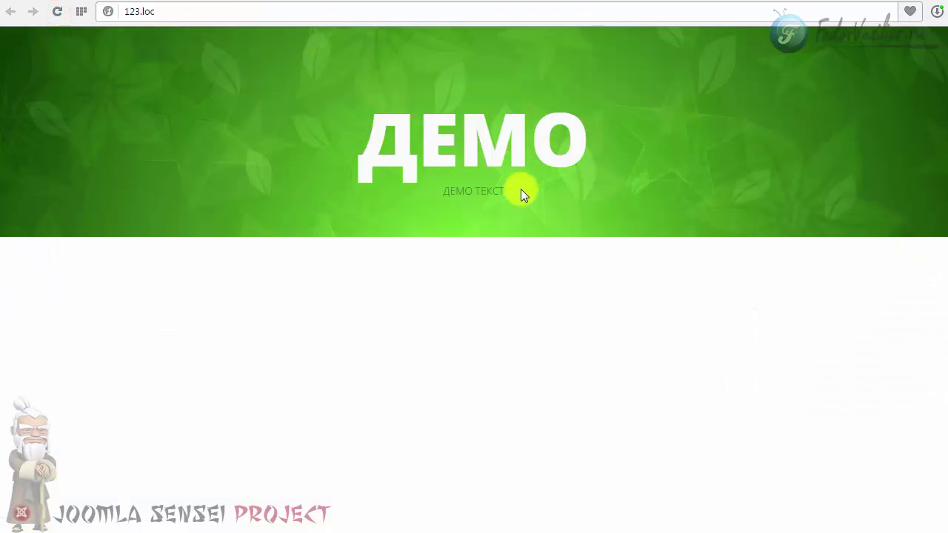
drag(521, 191, 367, 122)
click(437, 197)
drag(436, 197, 578, 224)
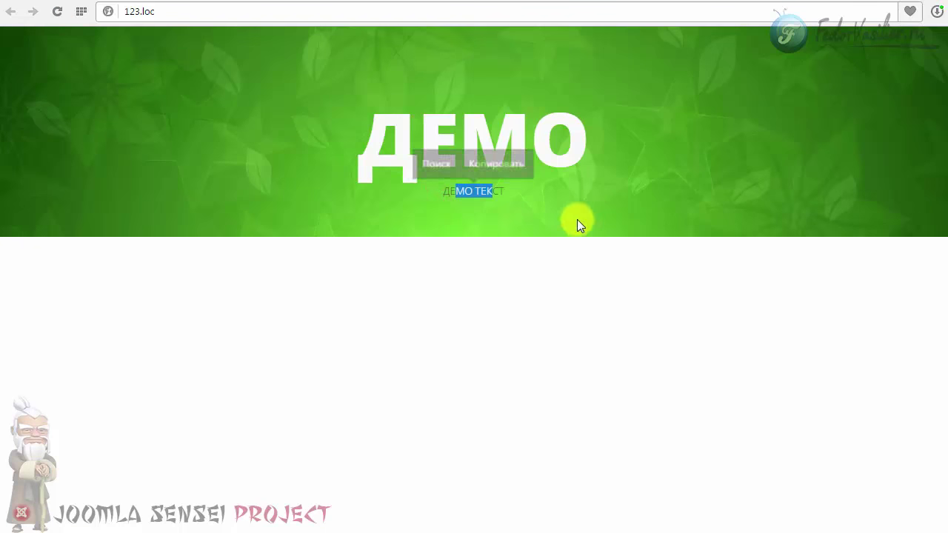
click(578, 222)
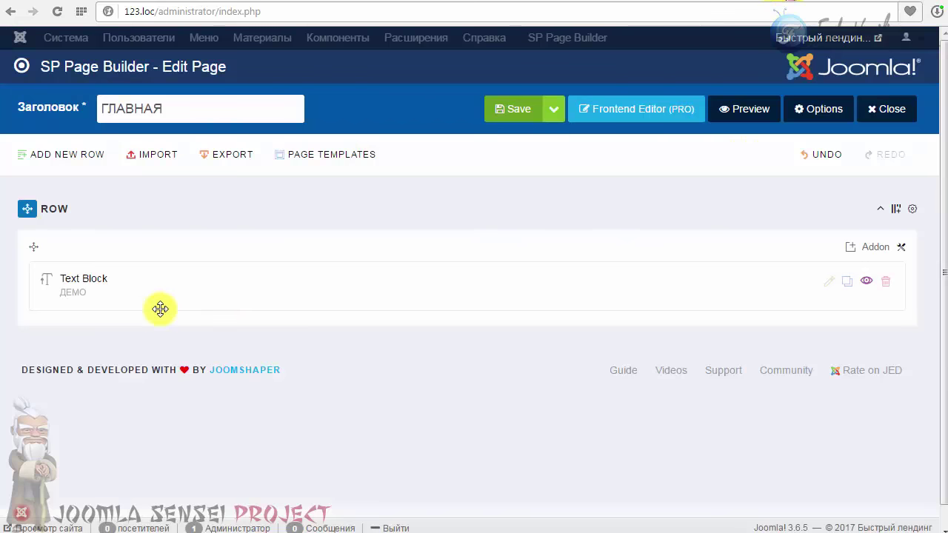
Step: Reopen the "ДЕМО" text block for editing and make its content "ДЕМО ТЕКСТ" bold
click(830, 284)
scroll(511, 277, down, 15)
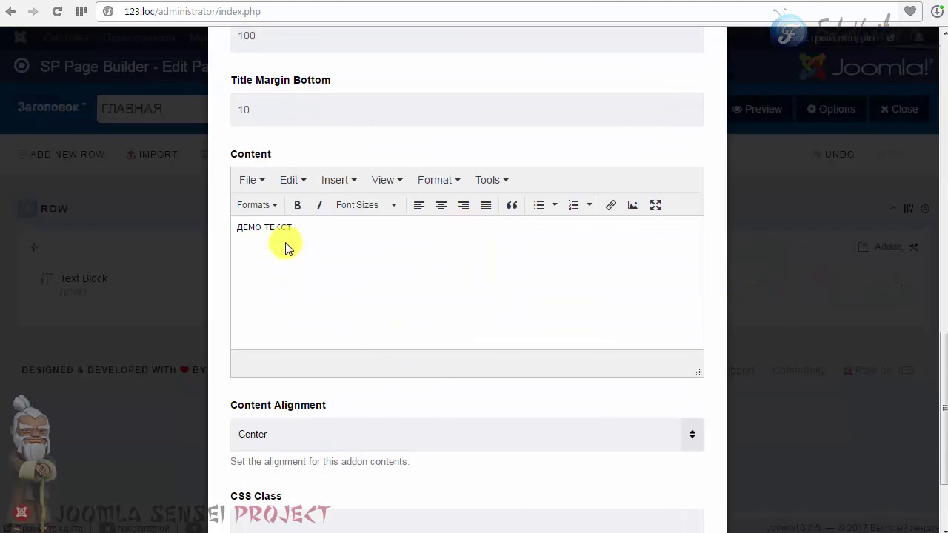
drag(299, 228, 148, 222)
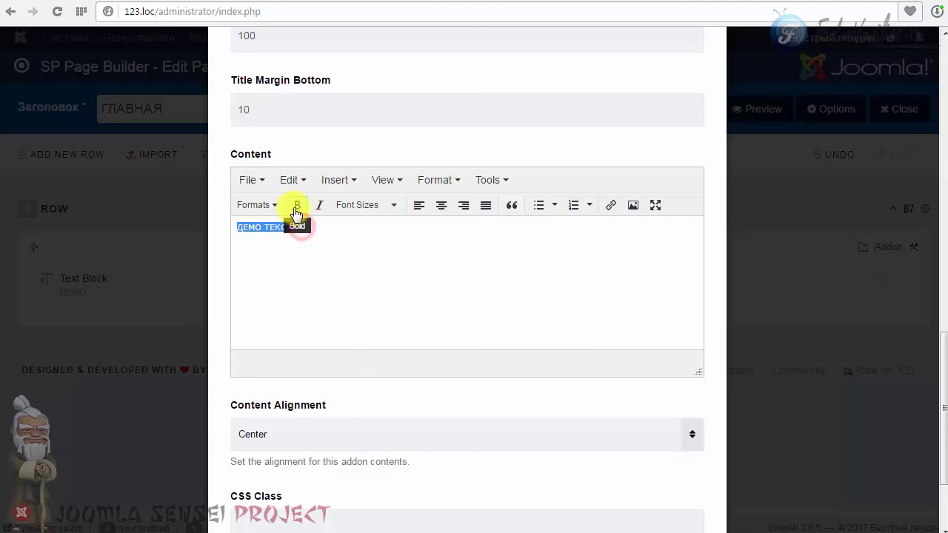
click(298, 208)
click(298, 228)
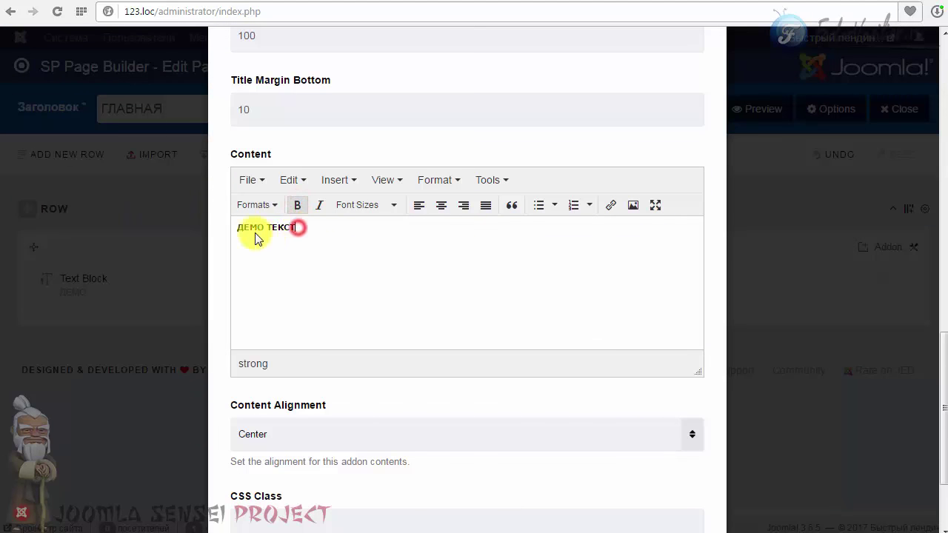
Step: Apply the bold formatting of "ДЕМО ТЕКСТ" in the text block and save the page
drag(239, 227, 300, 239)
click(300, 237)
scroll(312, 370, down, 3)
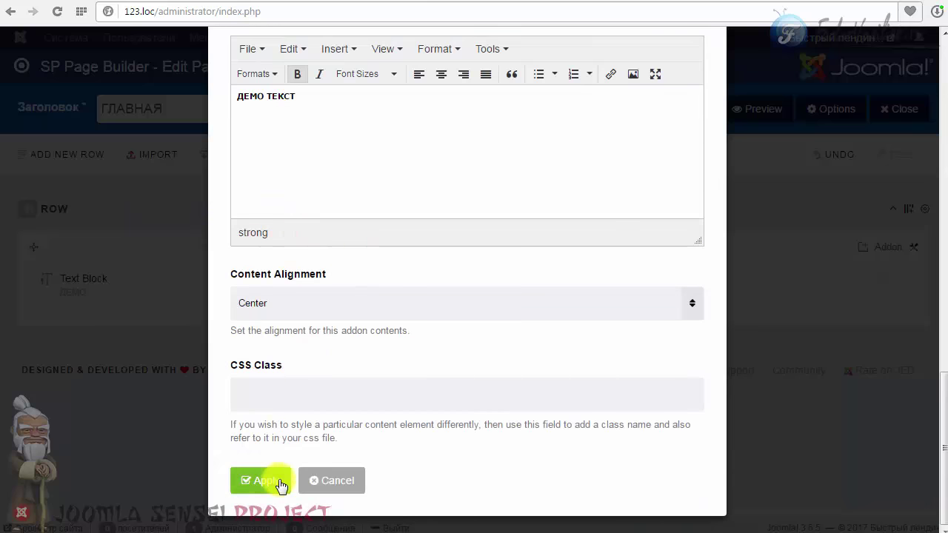
click(254, 482)
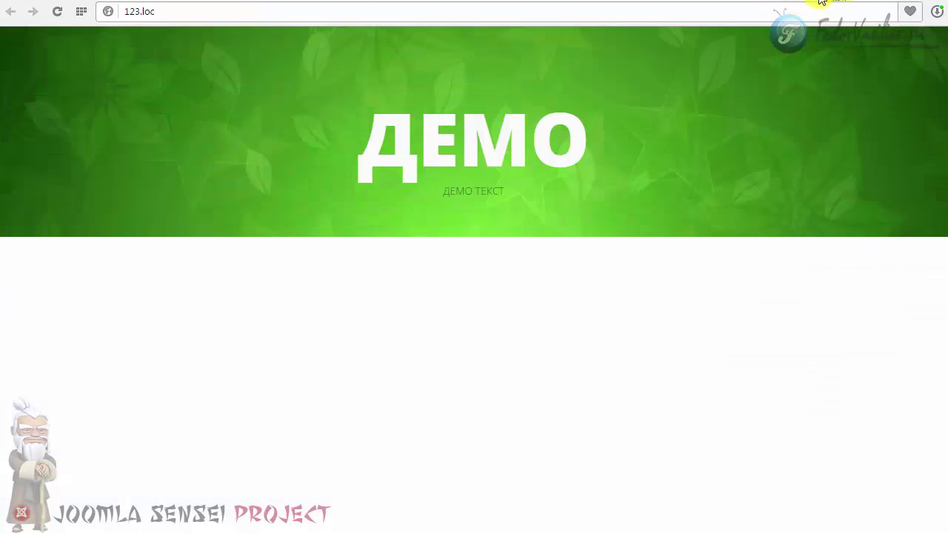
Step: Reload the 123.loc site page and compare its subtitle and row height with the test.loc demo page
click(55, 13)
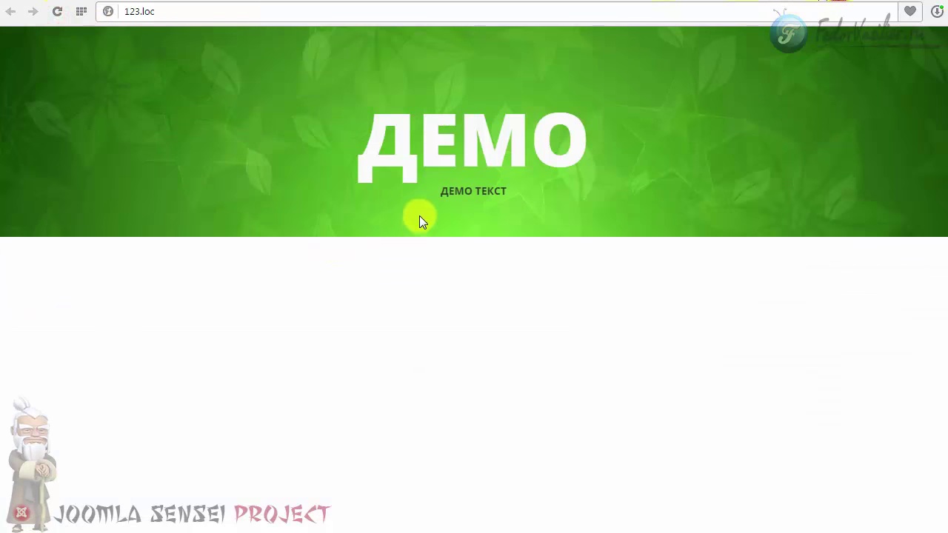
drag(441, 192, 504, 190)
click(542, 192)
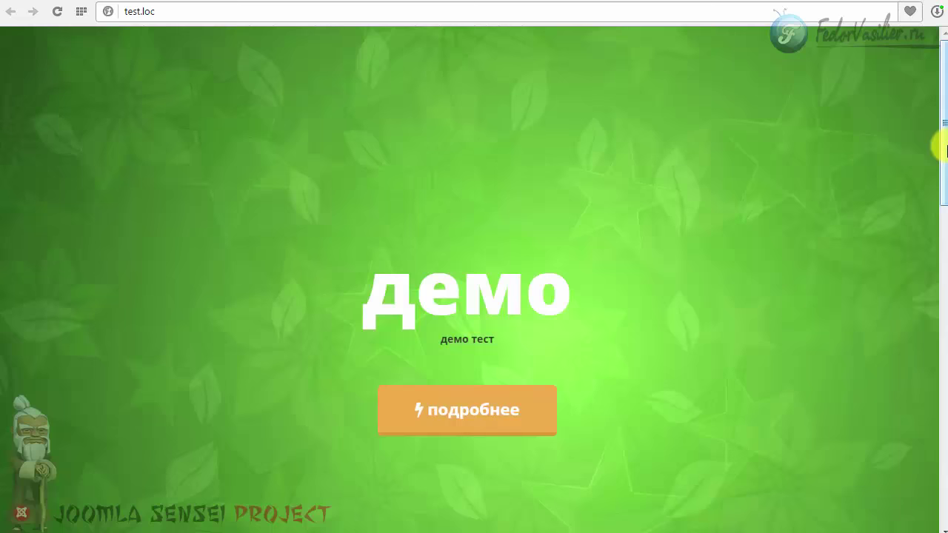
mouse_move(941, 143)
mouse_down()
mouse_move(941, 201)
mouse_move(941, 143)
mouse_up()
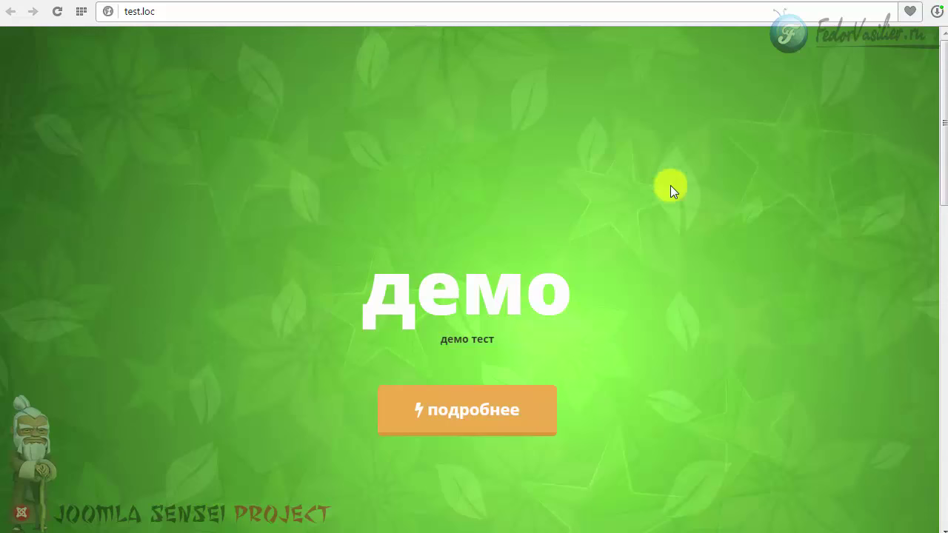
scroll(670, 190, down, 4)
scroll(478, 291, up, 4)
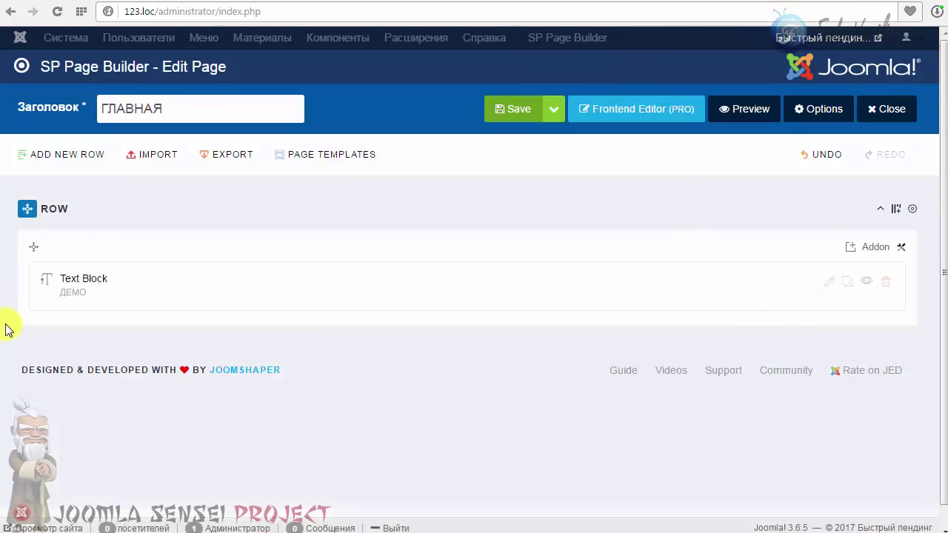
Step: In the options of the column holding the text block, set the top and bottom padding to 200px
click(903, 249)
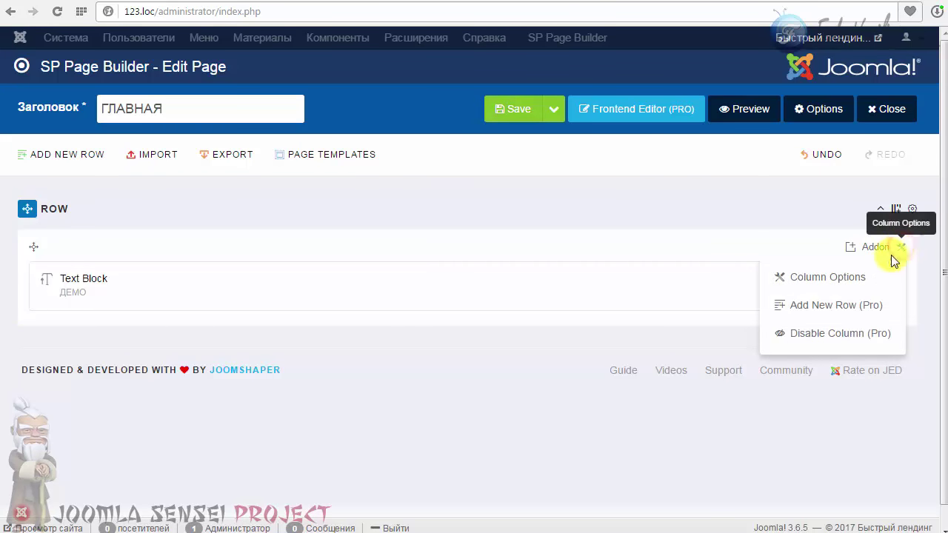
click(807, 283)
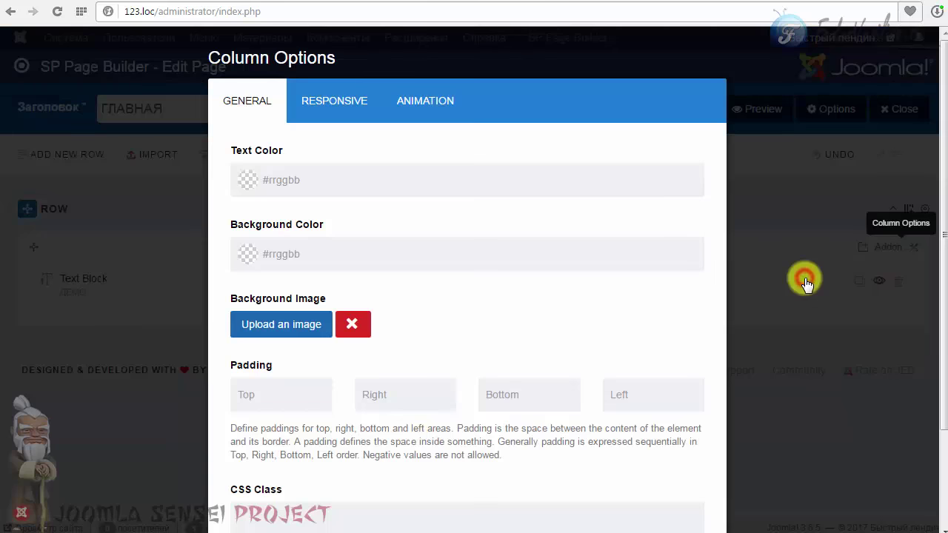
scroll(467, 321, down, 3)
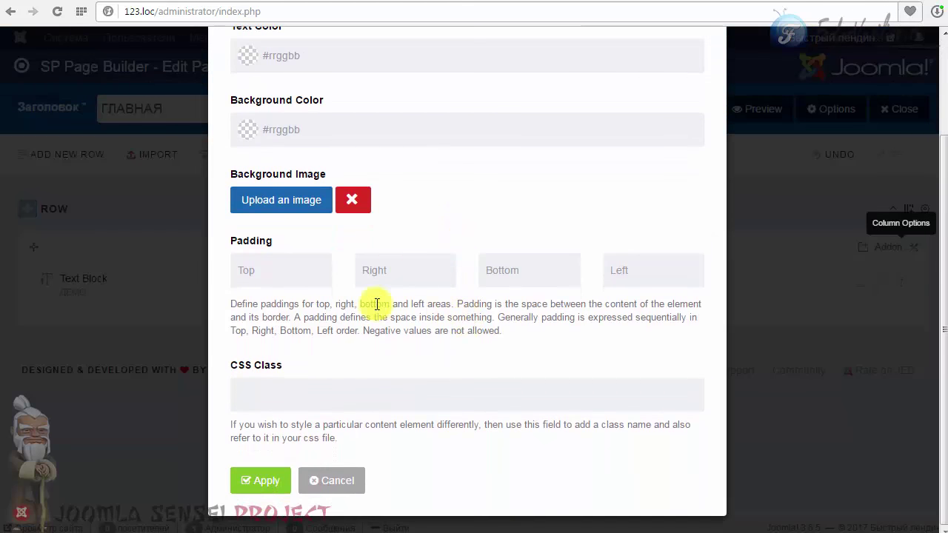
click(256, 262)
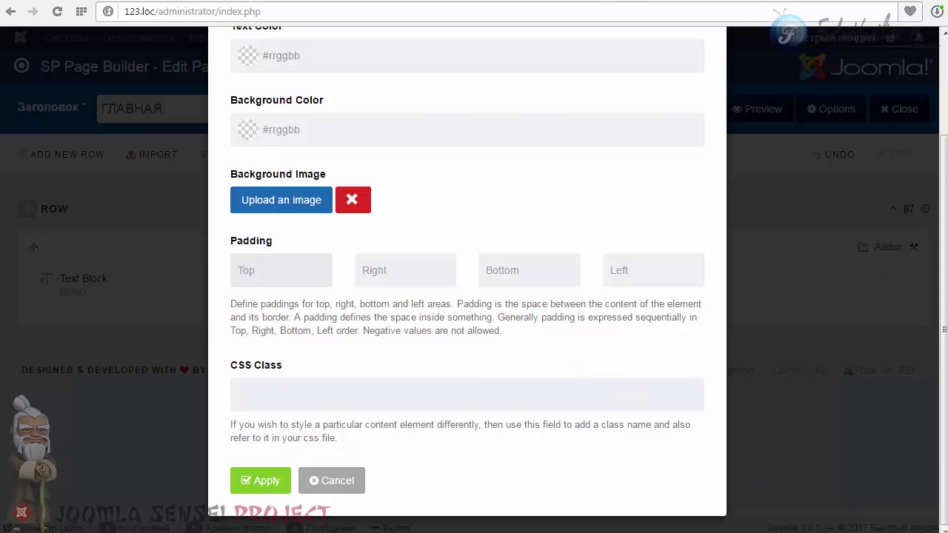
right_click(246, 270)
click(271, 351)
right_click(508, 275)
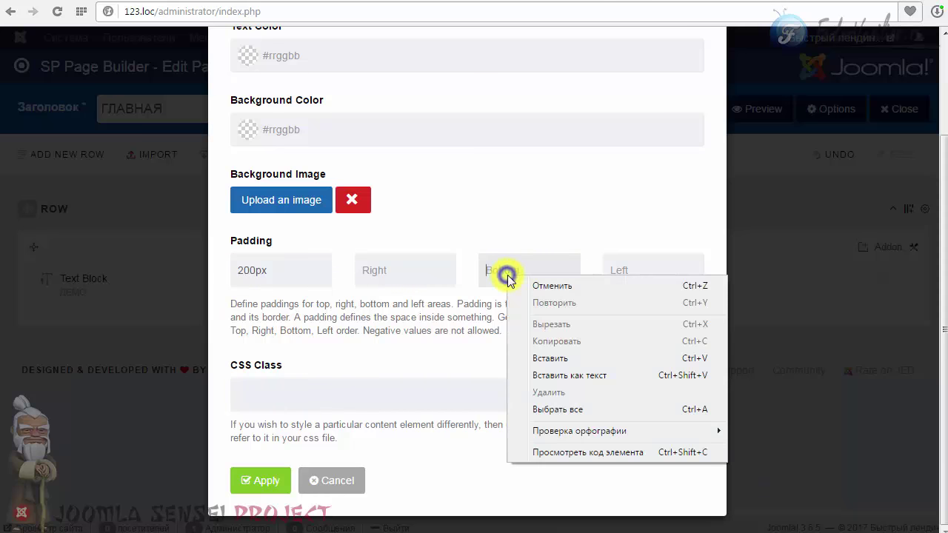
click(511, 360)
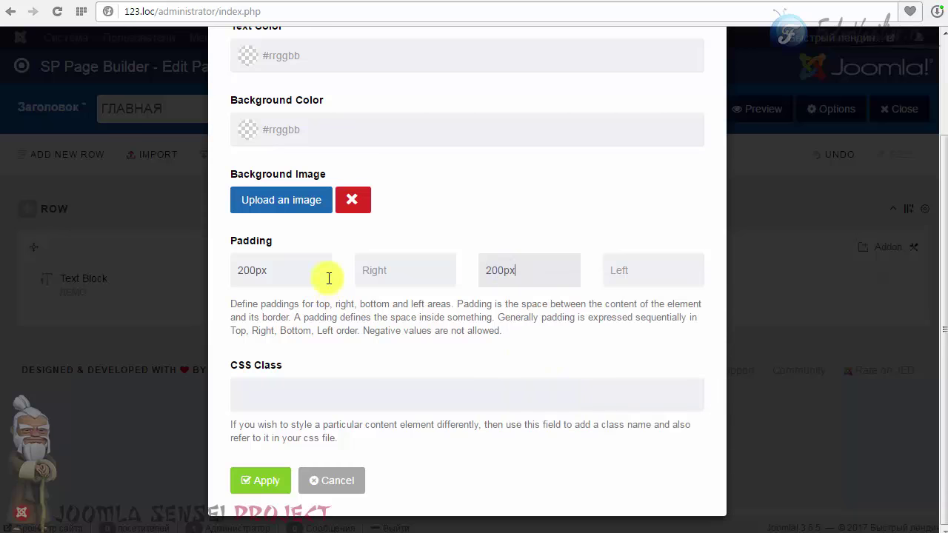
Step: Set the column's right and left padding to 0px, apply the column options and save the page
right_click(400, 272)
click(461, 357)
click(376, 270)
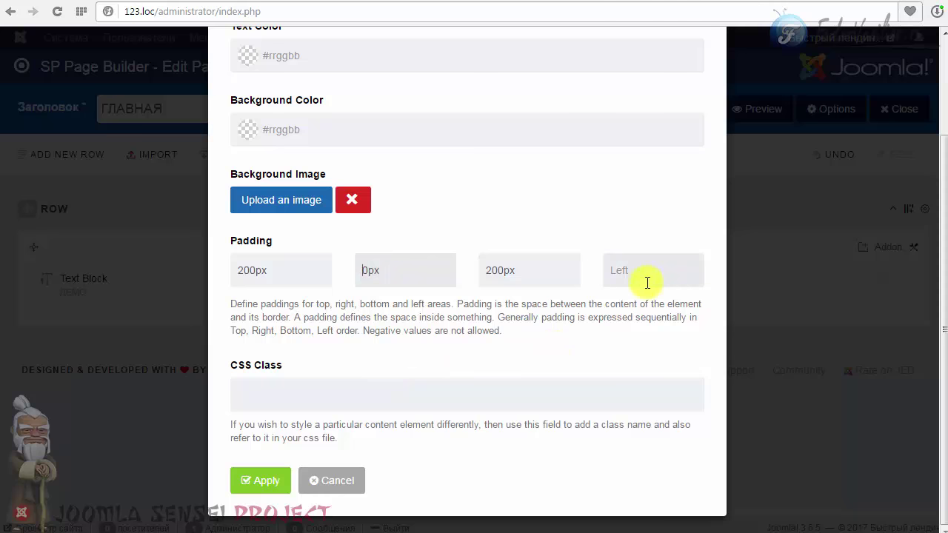
right_click(643, 269)
click(688, 348)
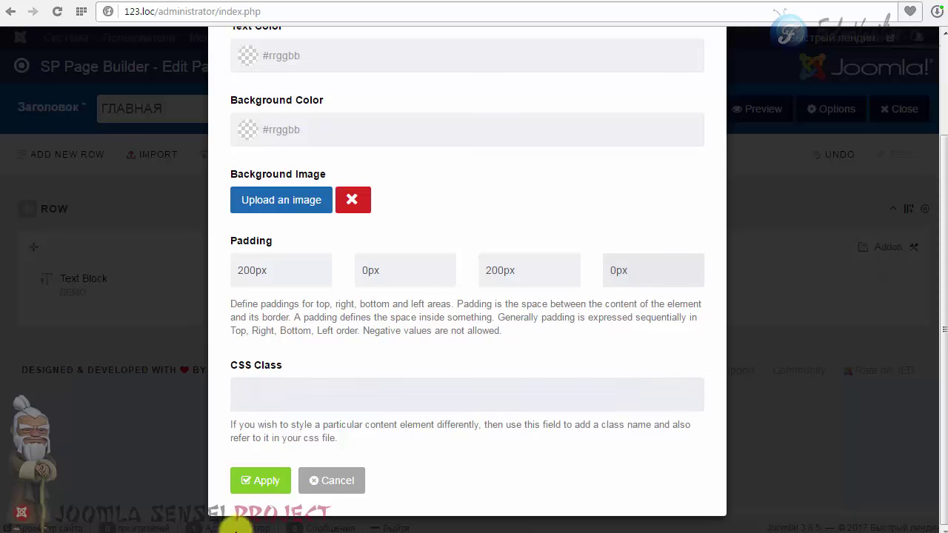
click(256, 481)
click(500, 104)
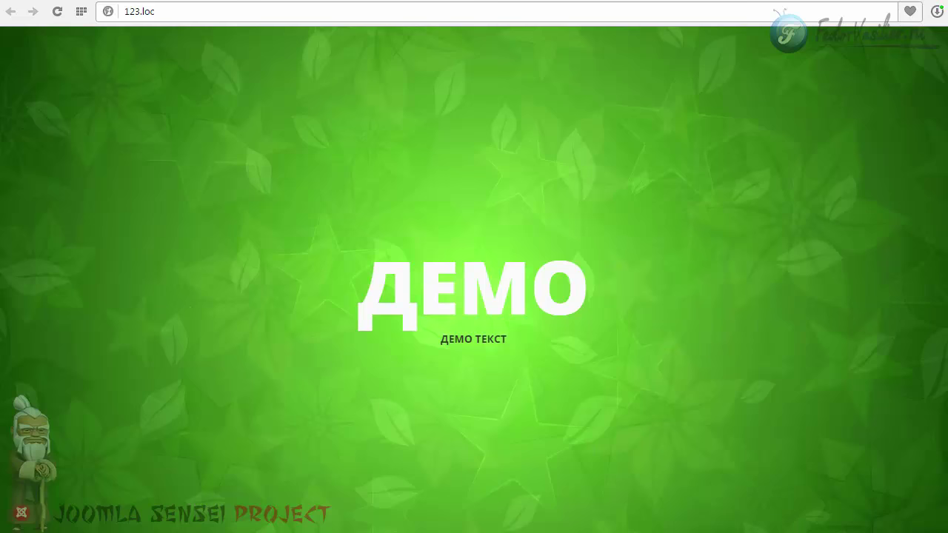
Step: Compare the large heading on the 123.loc page with the heading on the test.loc demo page
drag(361, 295, 620, 304)
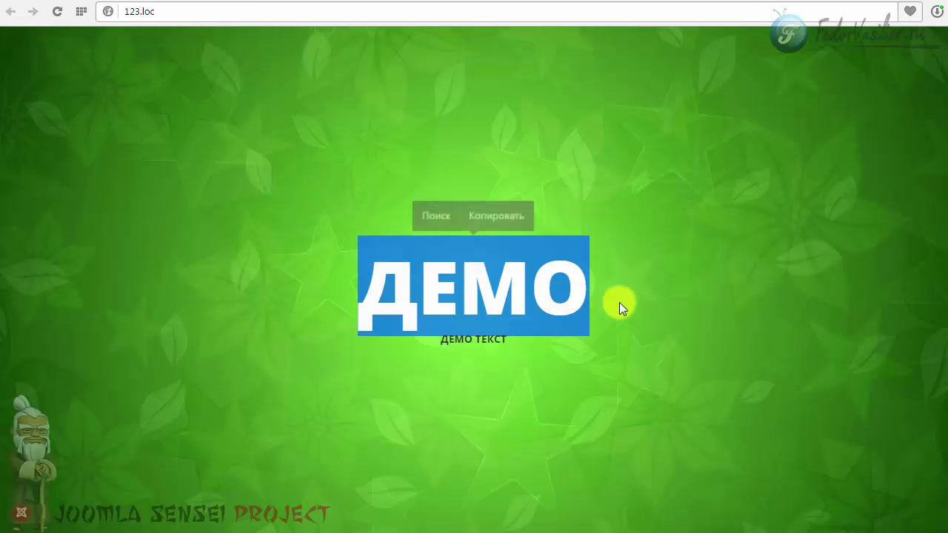
click(620, 302)
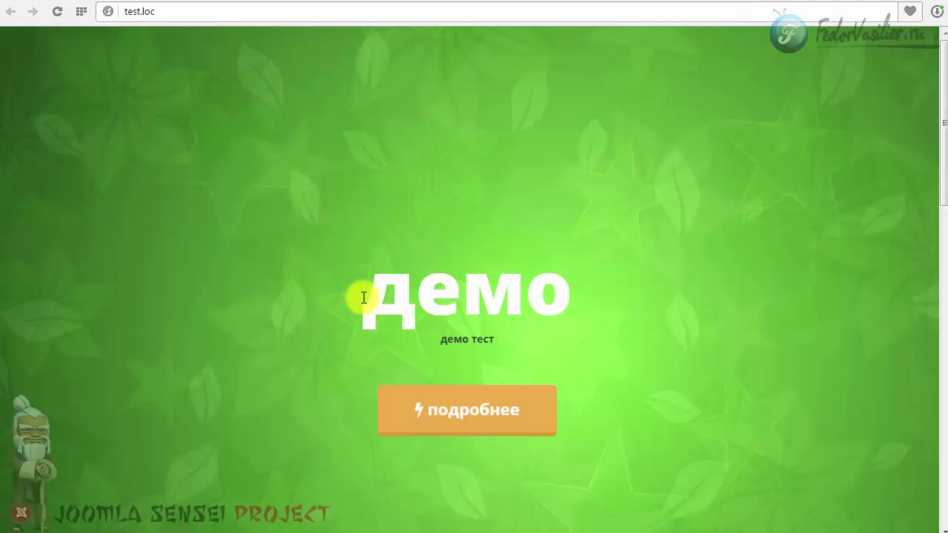
drag(364, 296, 607, 306)
click(606, 301)
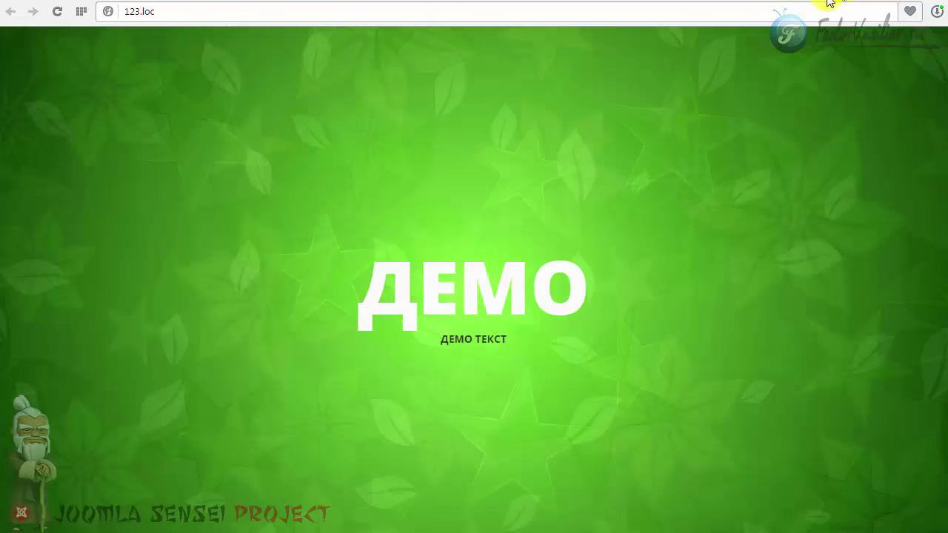
Step: Reopen the text block, change its title to lowercase "демо", apply the settings and save the page
click(791, 0)
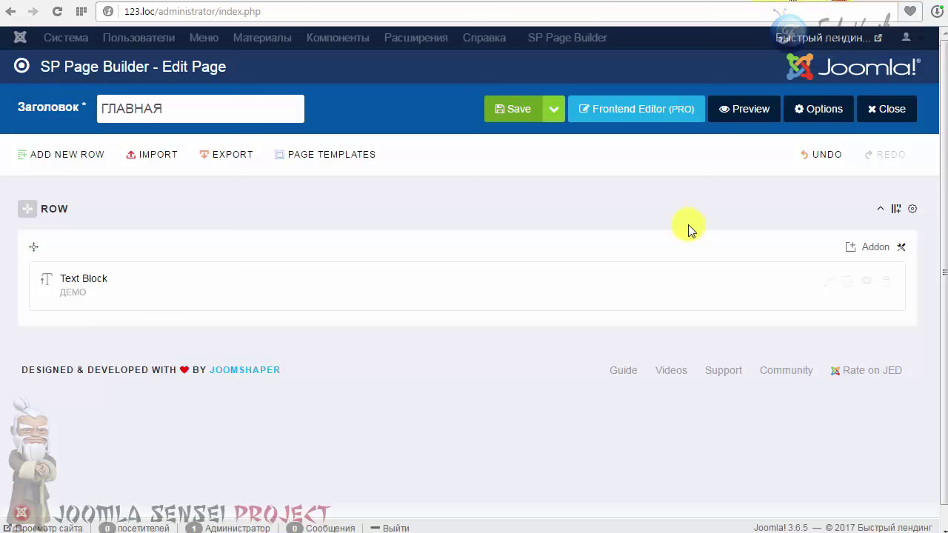
click(834, 286)
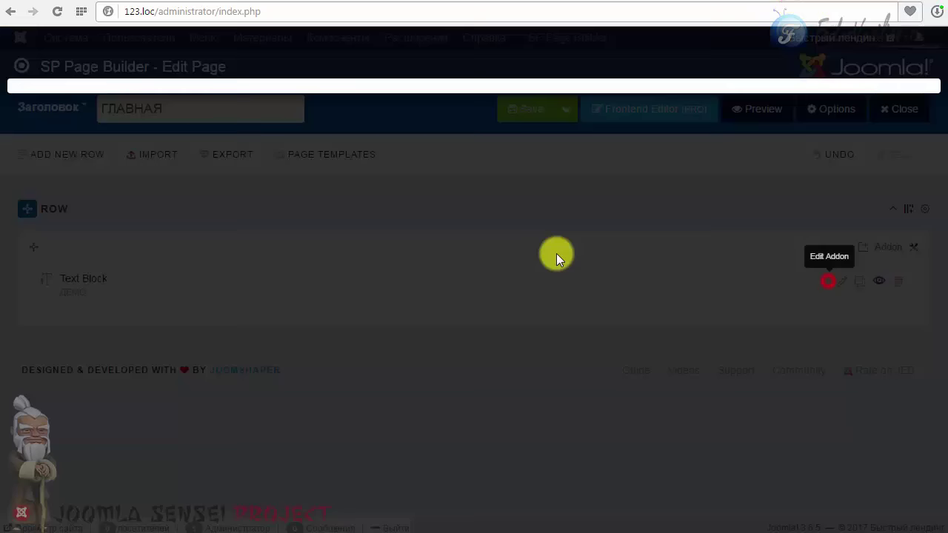
click(316, 274)
drag(204, 265, 195, 265)
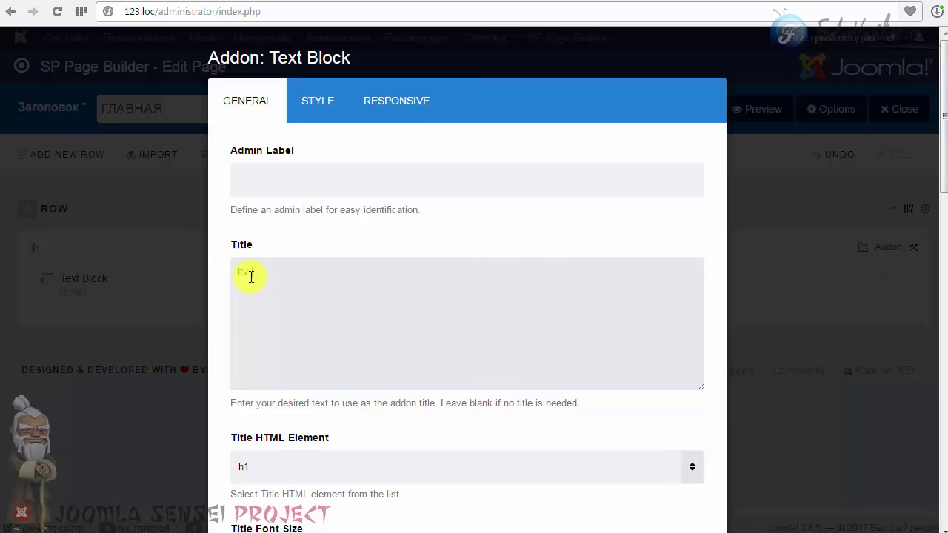
scroll(251, 276, down, 13)
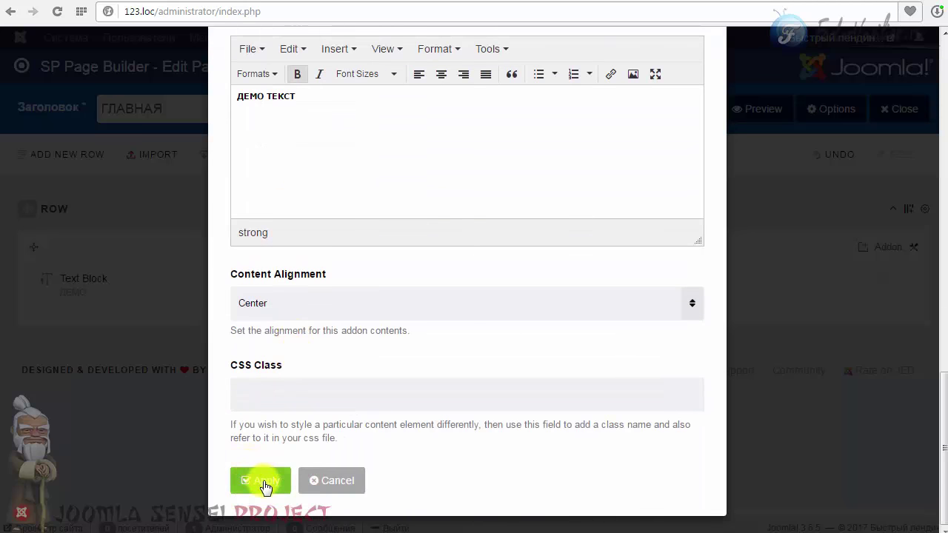
click(265, 487)
click(519, 109)
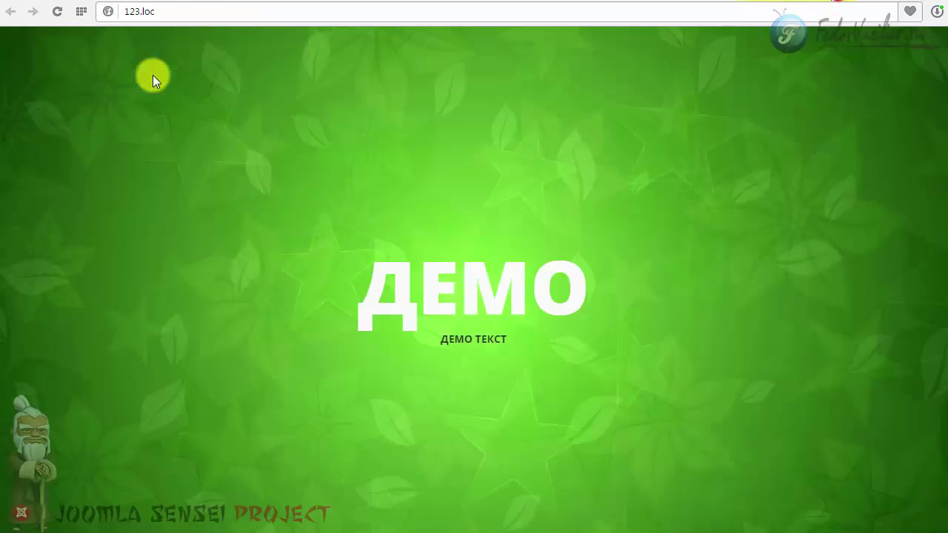
Step: Reload the 123.loc page and examine the heading and column padding in the iPhone 5 device view of the developer tools
click(59, 17)
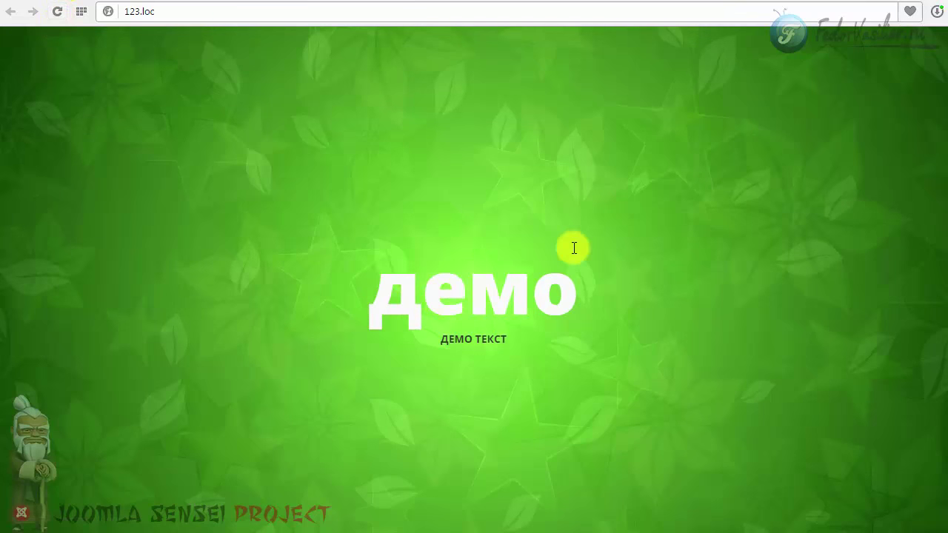
right_click(540, 136)
click(605, 357)
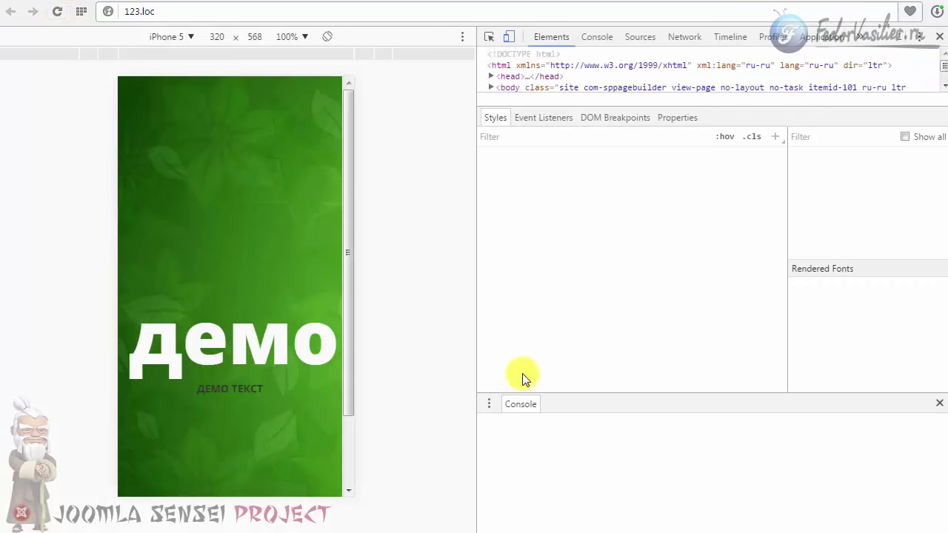
click(409, 303)
click(372, 283)
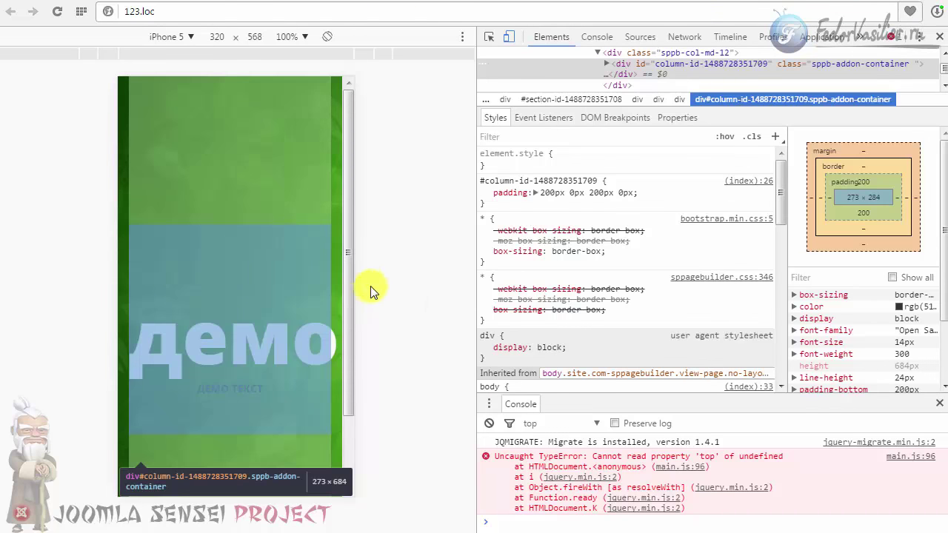
drag(352, 309, 249, 146)
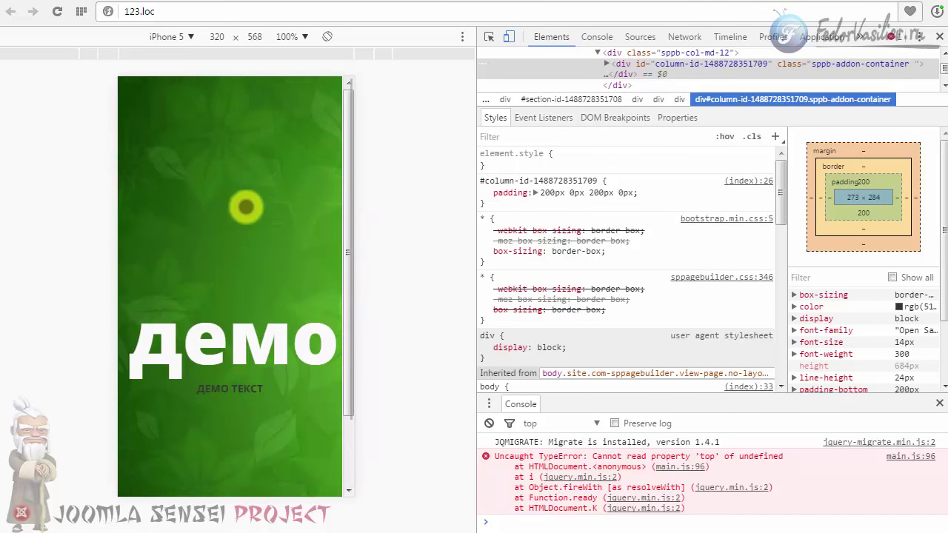
scroll(175, 270, down, 1)
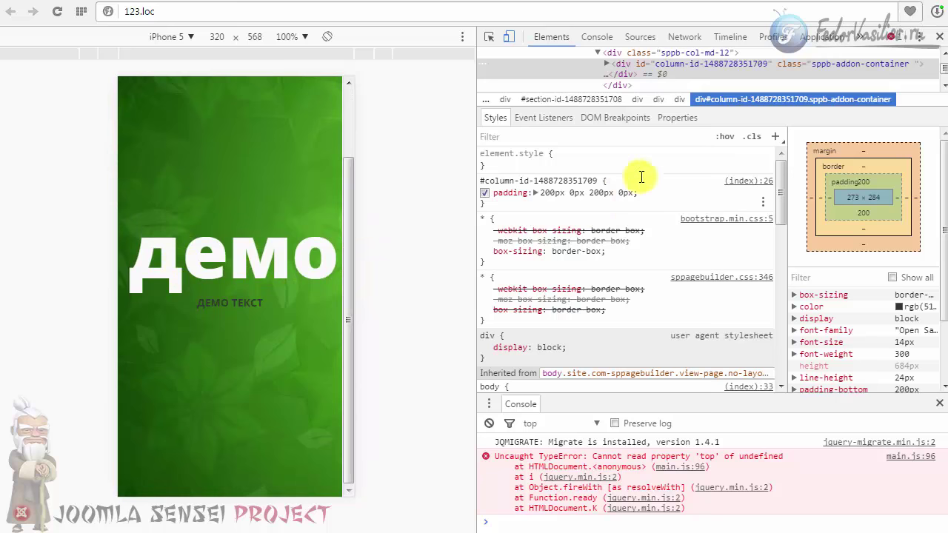
click(941, 36)
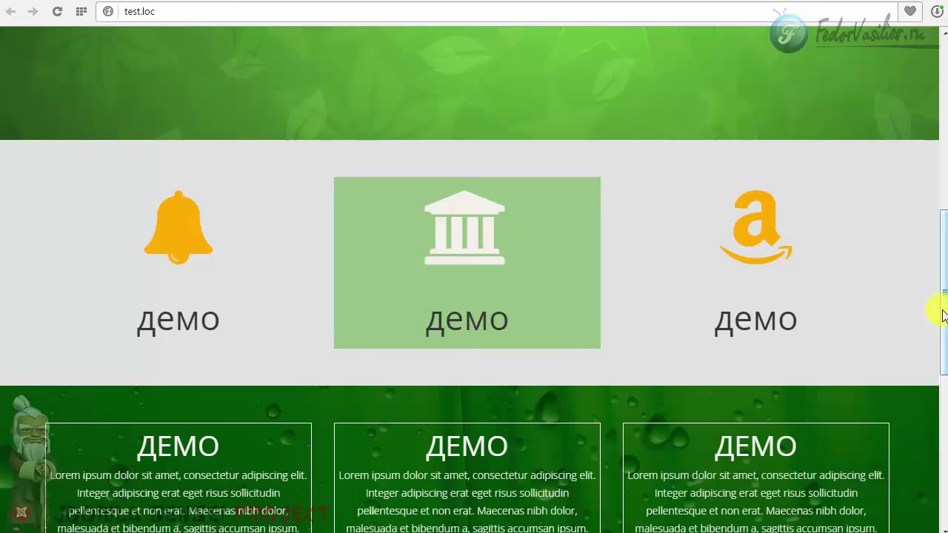
Step: Add a new row below the "демо" heading row, following the icon row of the test.loc demo page
mouse_move(938, 314)
mouse_down()
mouse_move(938, 290)
mouse_move(938, 319)
mouse_up()
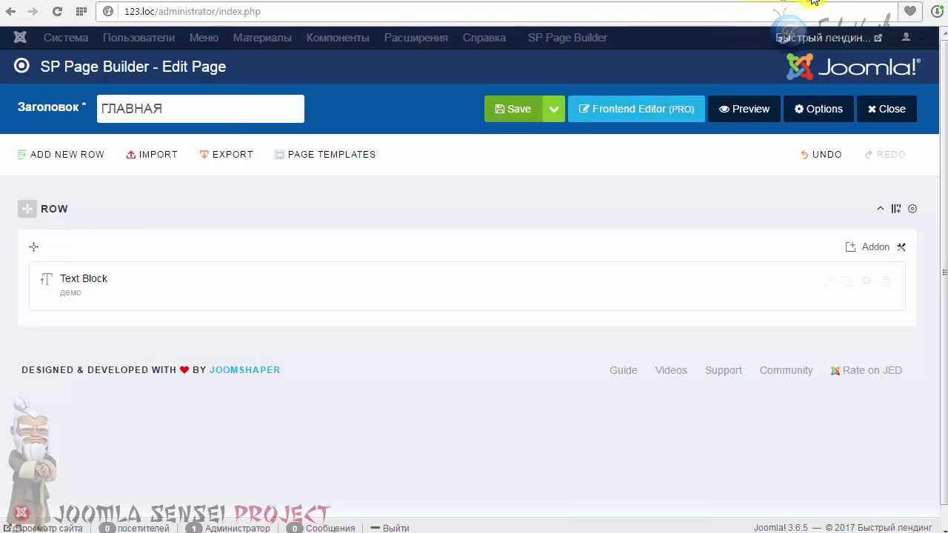
click(72, 163)
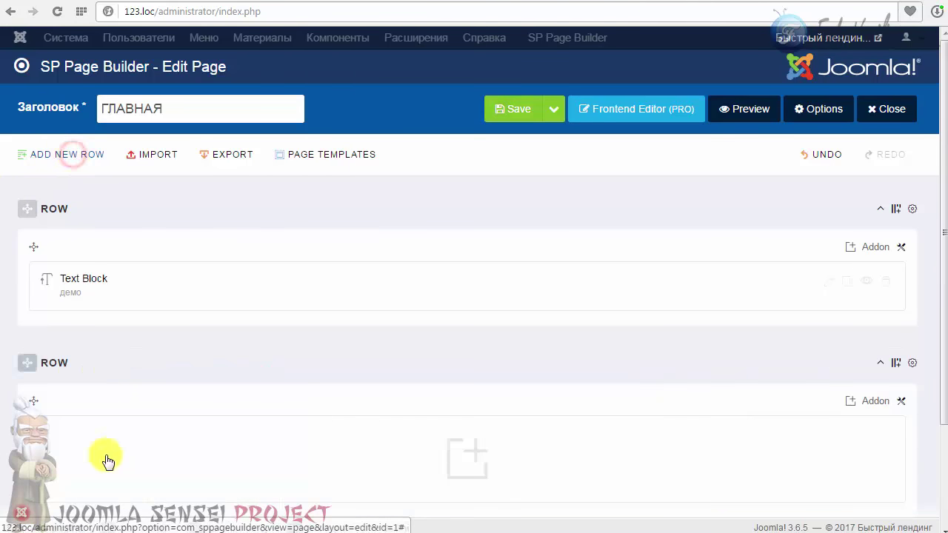
scroll(97, 437, down, 2)
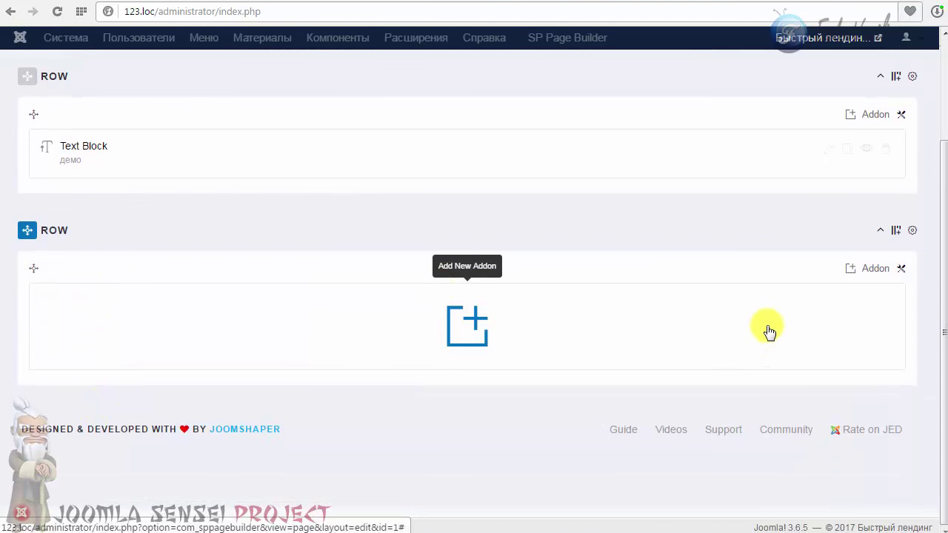
Step: Set the new row's background color to light gray, rgba(222, 222, 222, 1), apply the row options and save the page
click(912, 233)
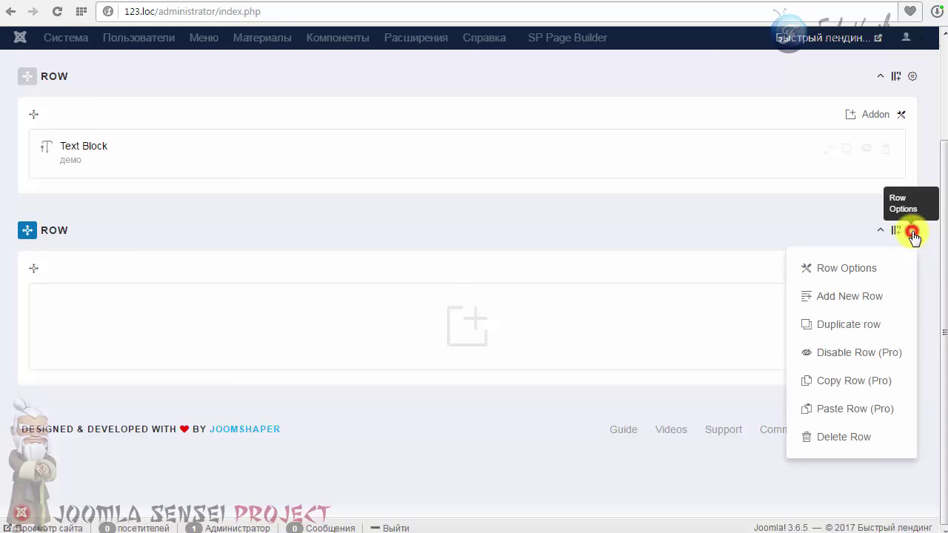
click(872, 270)
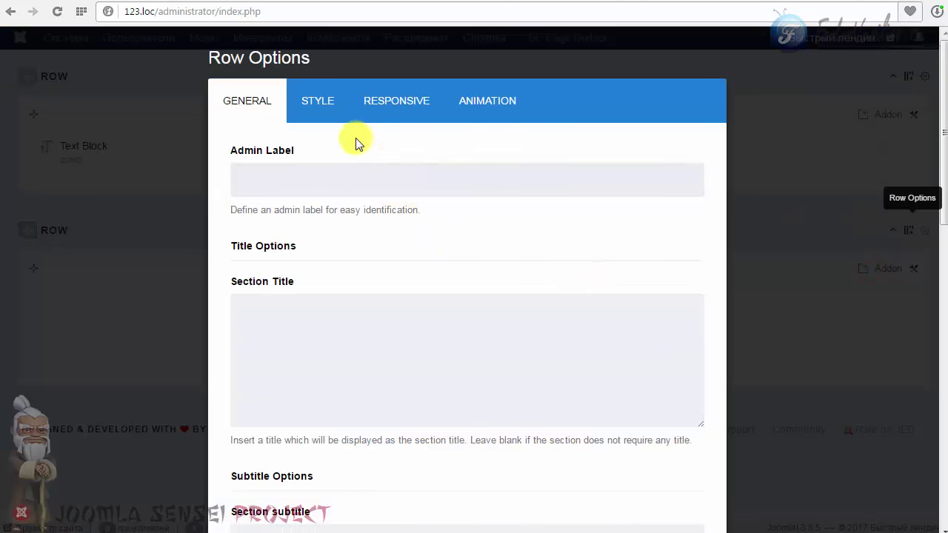
click(313, 105)
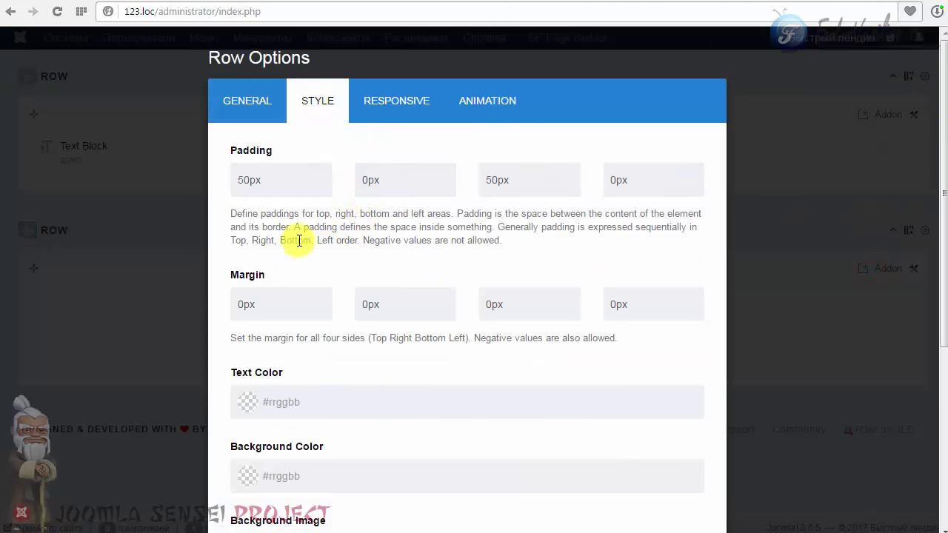
scroll(263, 296, down, 2)
click(252, 329)
mouse_move(245, 390)
mouse_down()
mouse_move(240, 408)
mouse_move(230, 392)
mouse_up()
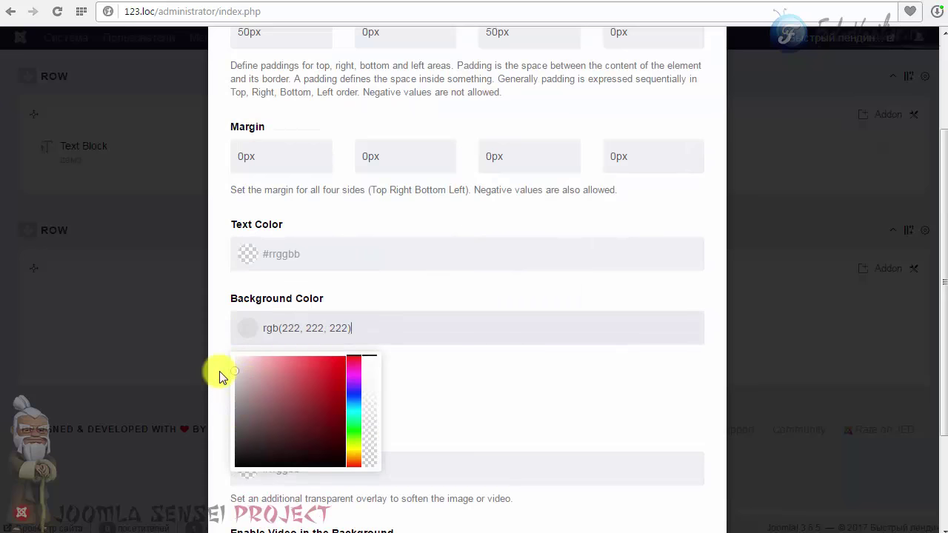
click(221, 335)
scroll(466, 324, down, 2)
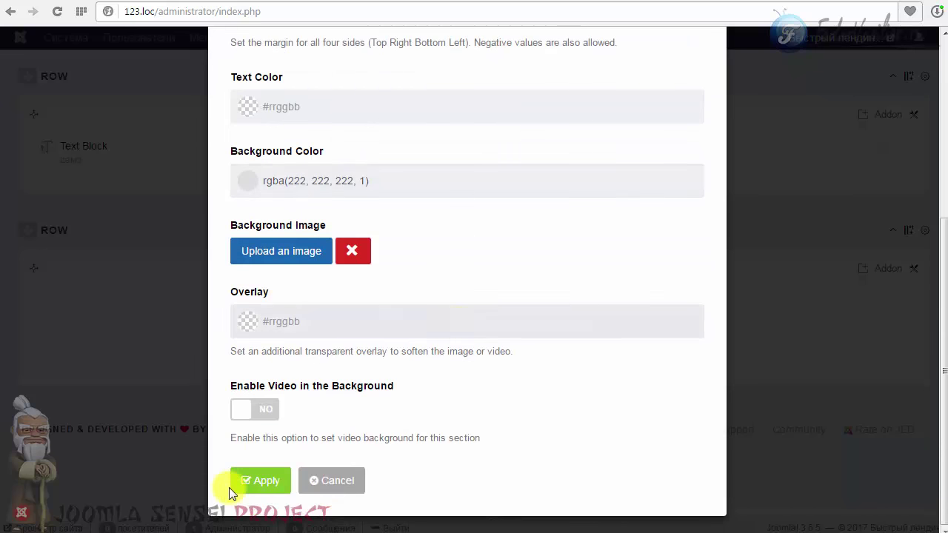
click(238, 486)
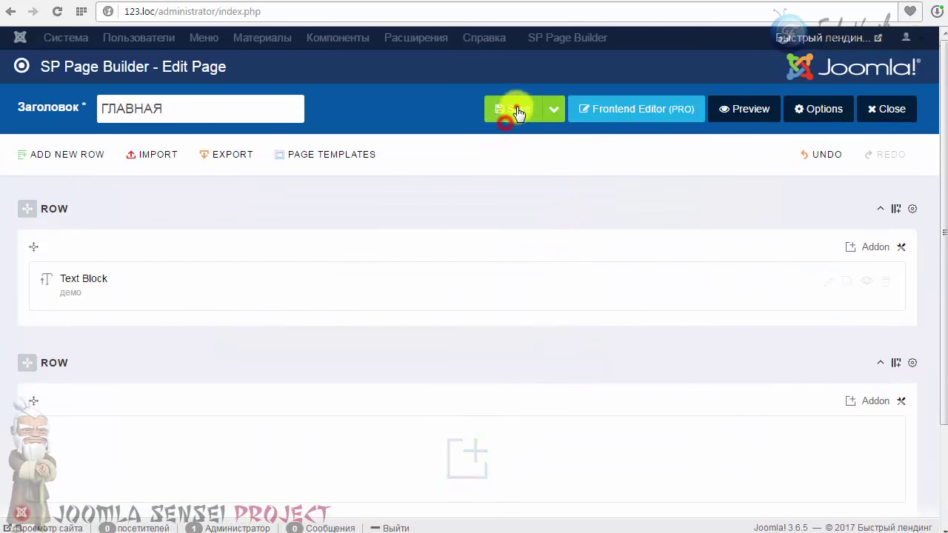
click(518, 110)
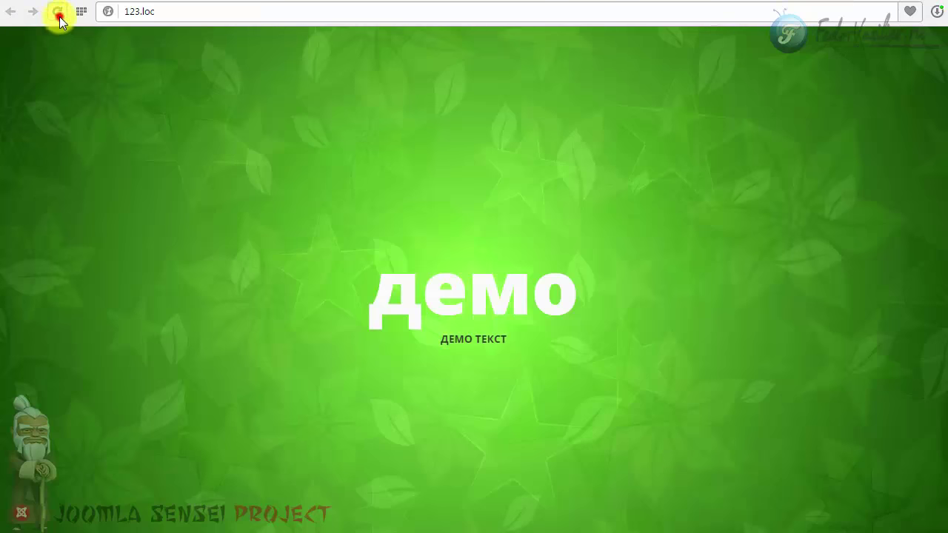
scroll(202, 170, down, 1)
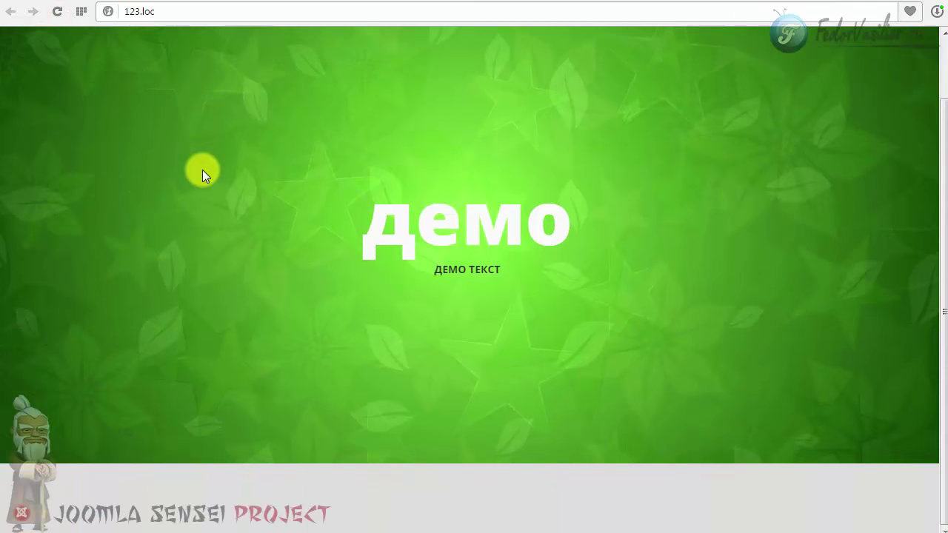
Step: Split the second row into three equal columns with the preset column layout
click(944, 501)
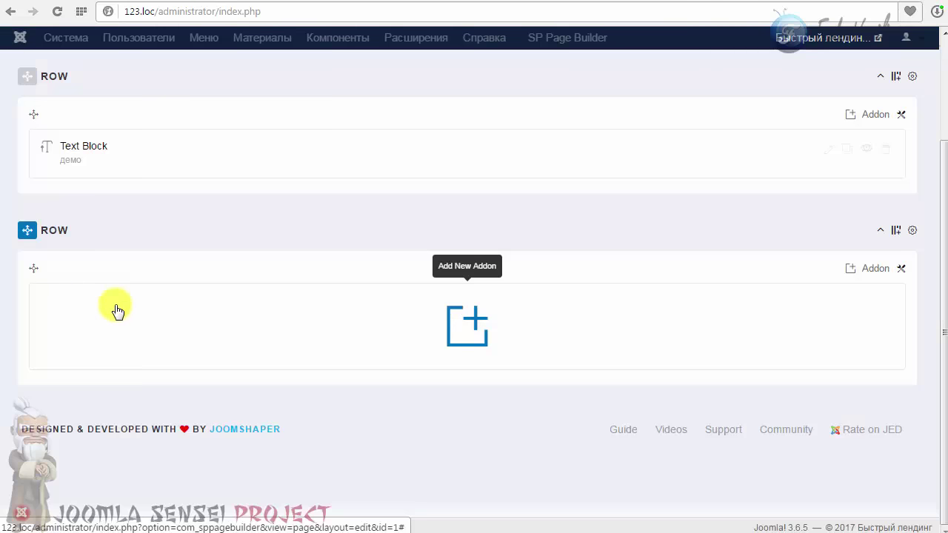
click(897, 232)
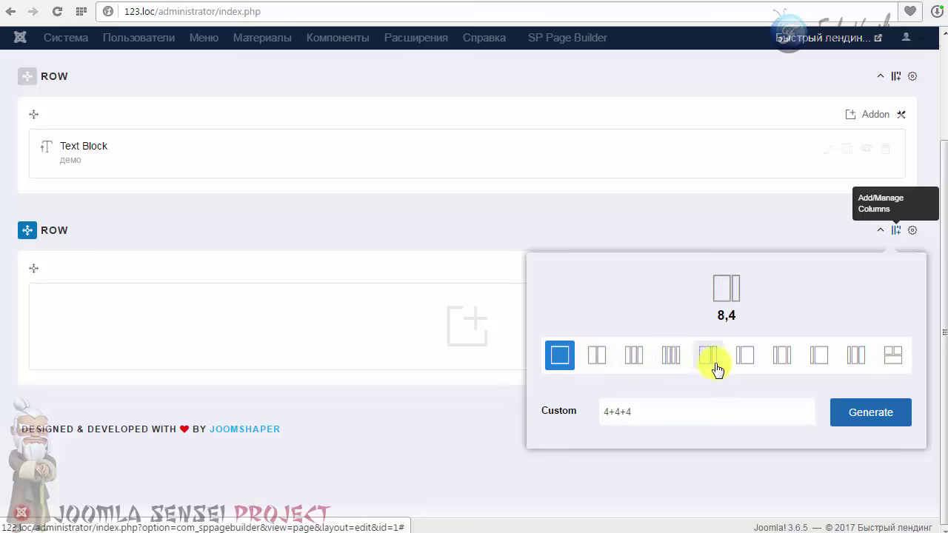
drag(645, 414, 583, 413)
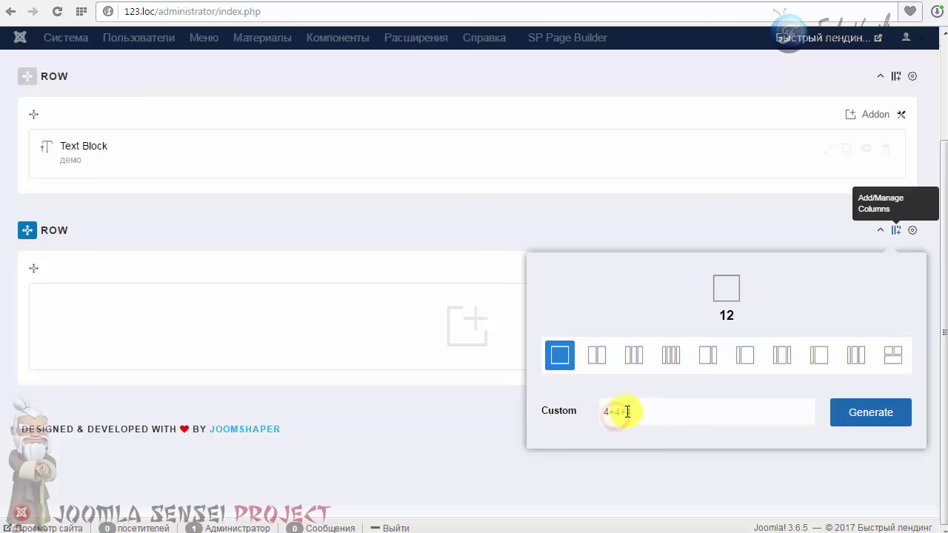
drag(635, 412, 603, 412)
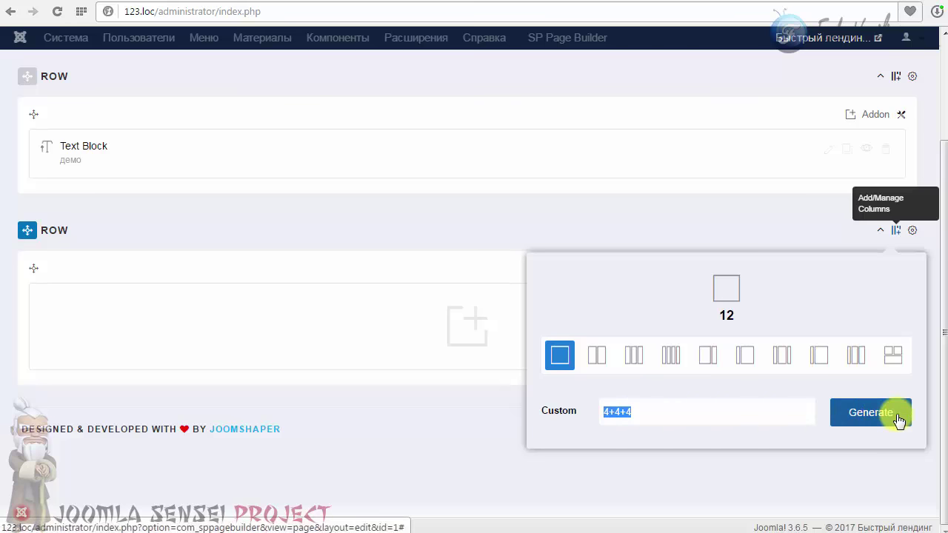
click(646, 413)
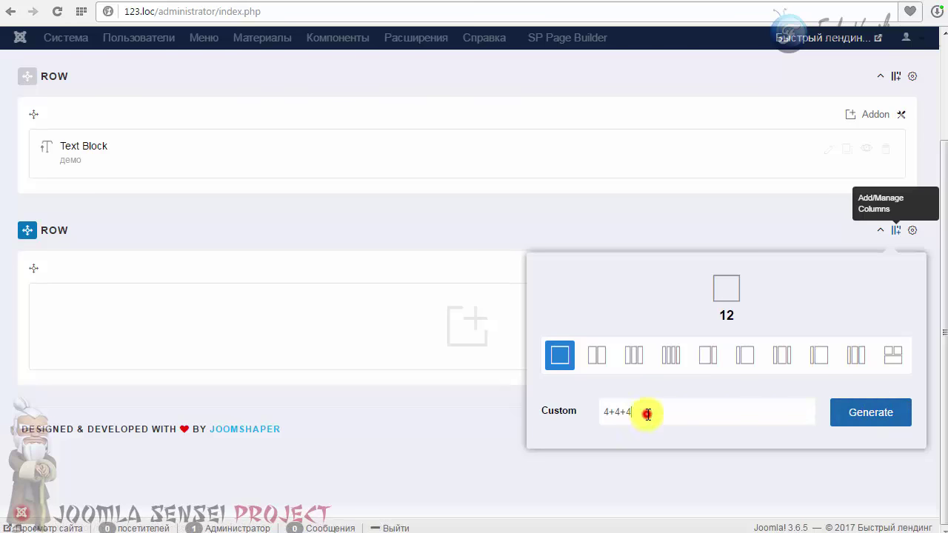
click(631, 363)
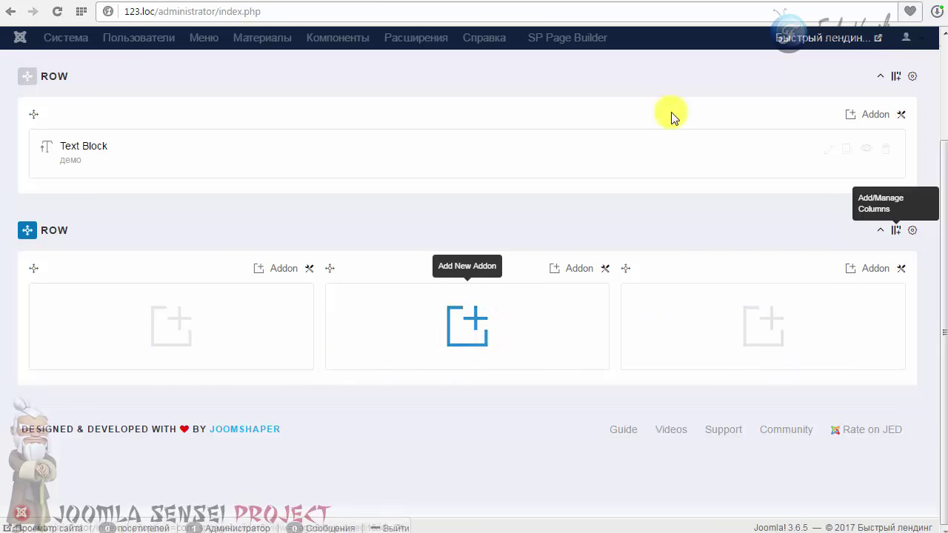
Step: Add an Icon addon to the first column of the second row and choose the apple icon
click(170, 328)
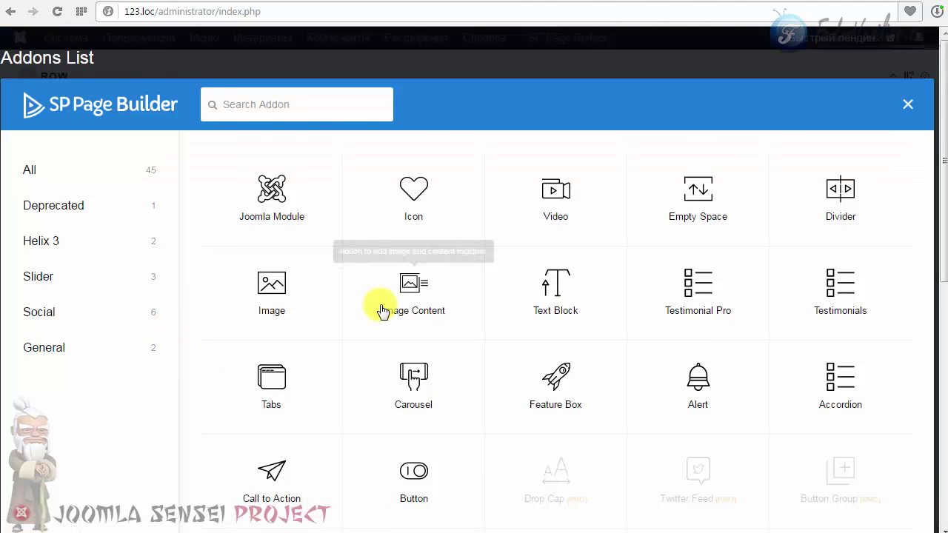
click(415, 189)
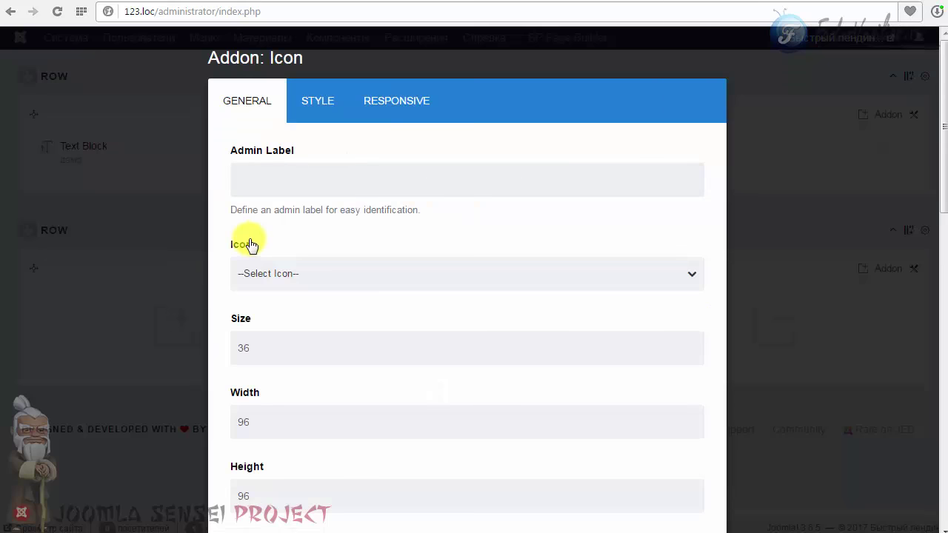
click(269, 274)
scroll(571, 301, down, 2)
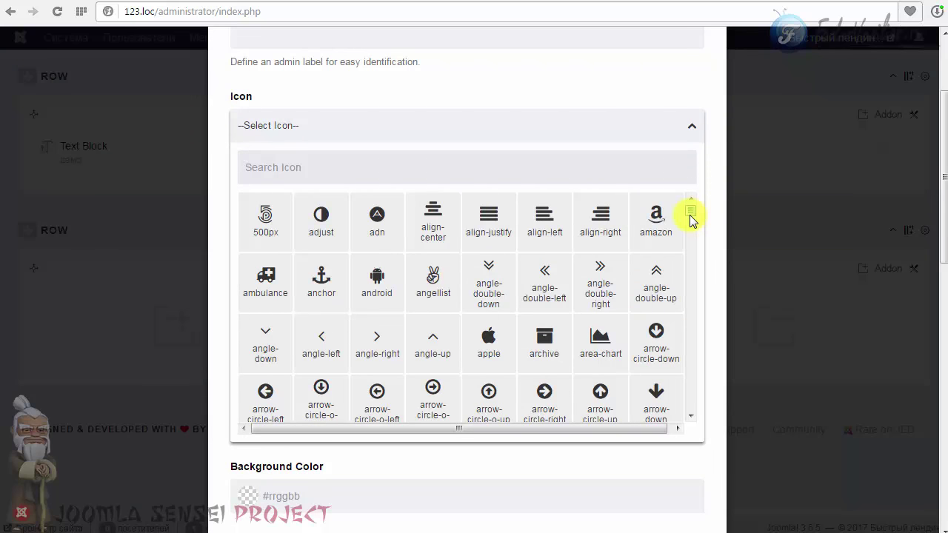
scroll(690, 214, down, 2)
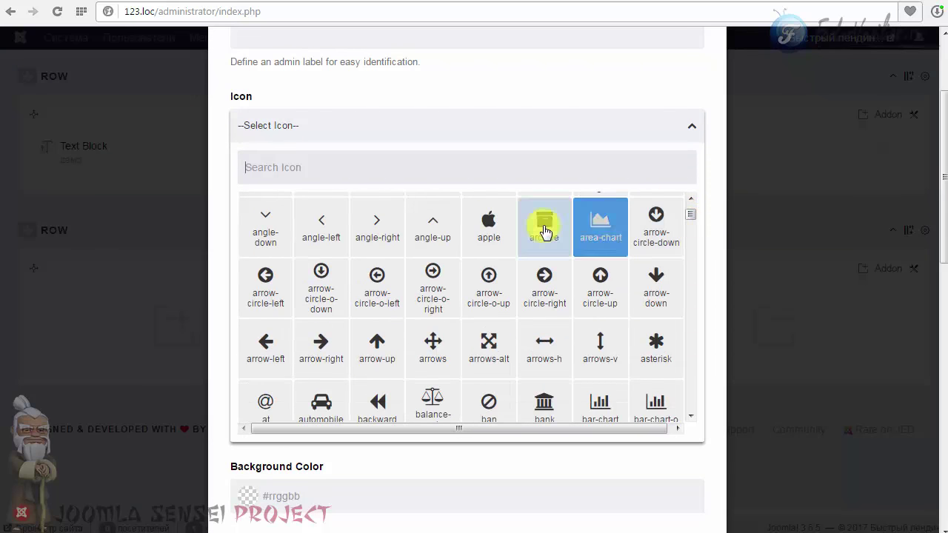
click(503, 216)
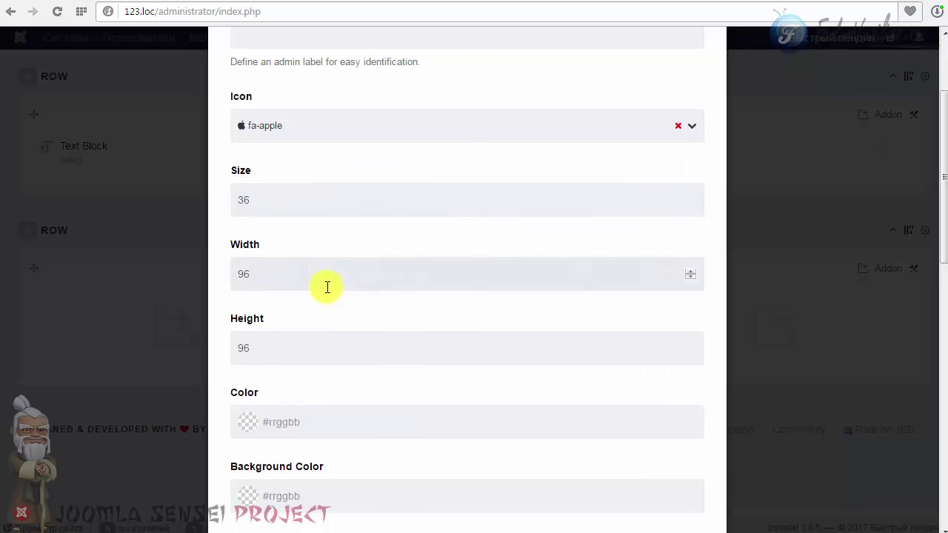
Step: Set the apple icon's size to 100
scroll(249, 182, up, 1)
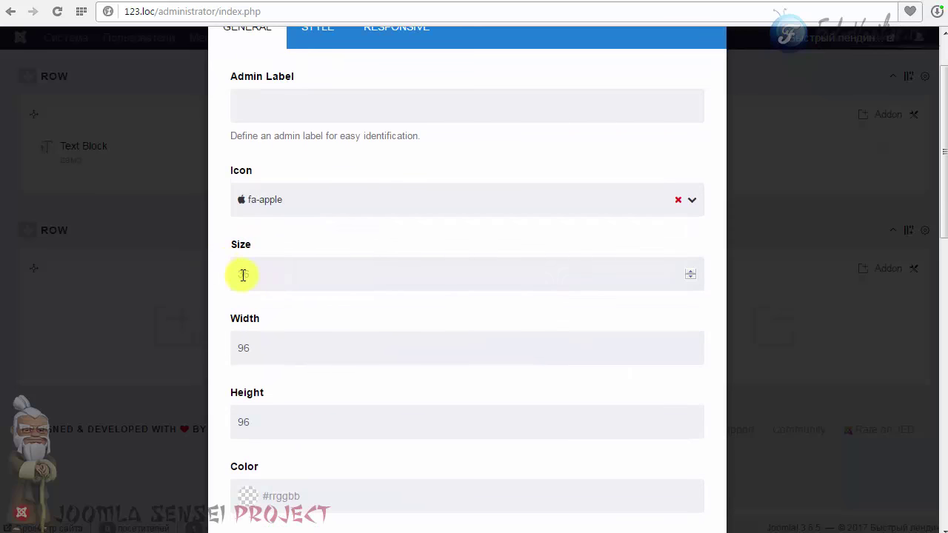
drag(261, 278, 232, 273)
click(341, 320)
Step: Set the apple icon's color to a golden yellow, about rgb(230, 189, 23)
scroll(348, 312, down, 3)
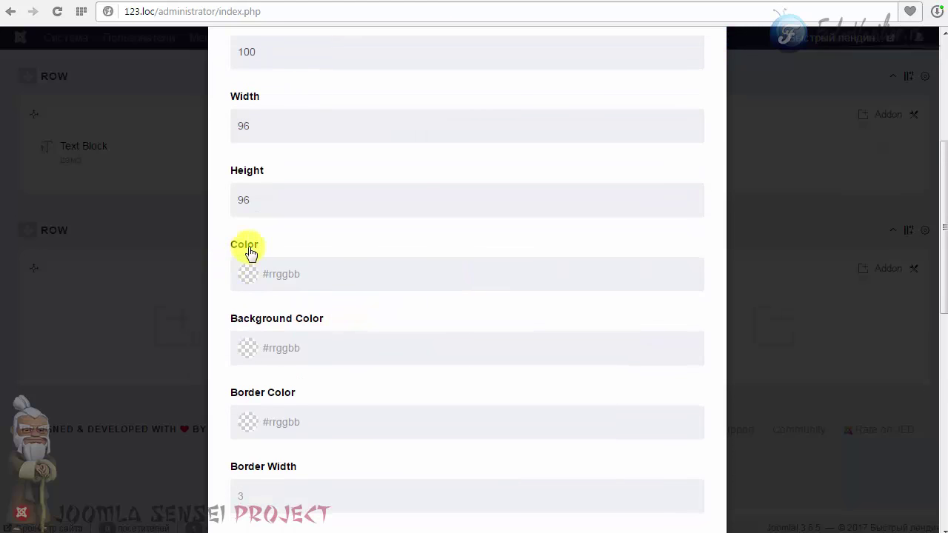
click(249, 273)
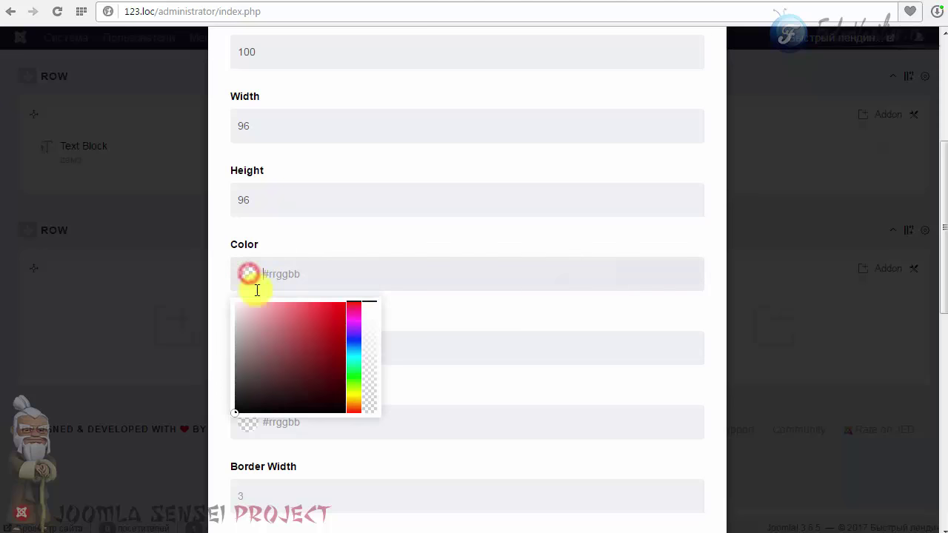
click(354, 392)
click(357, 398)
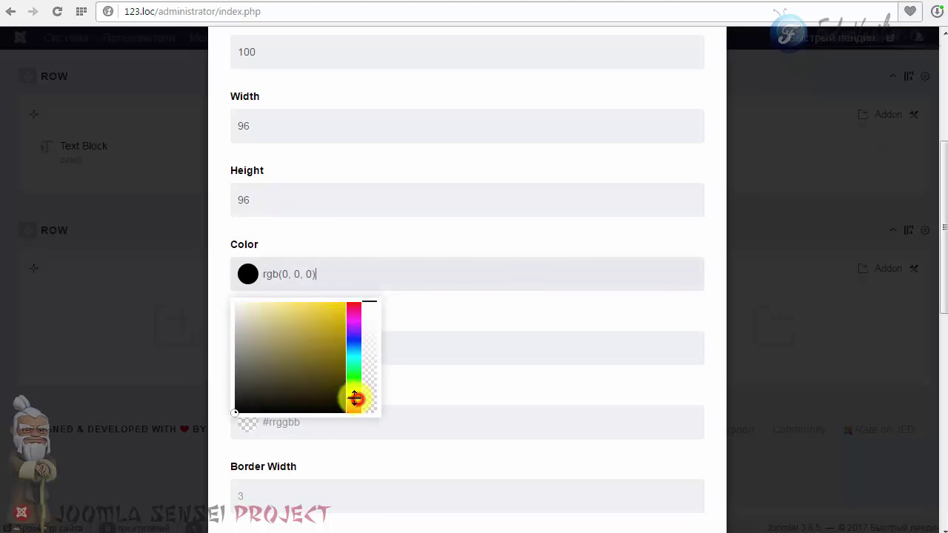
click(334, 316)
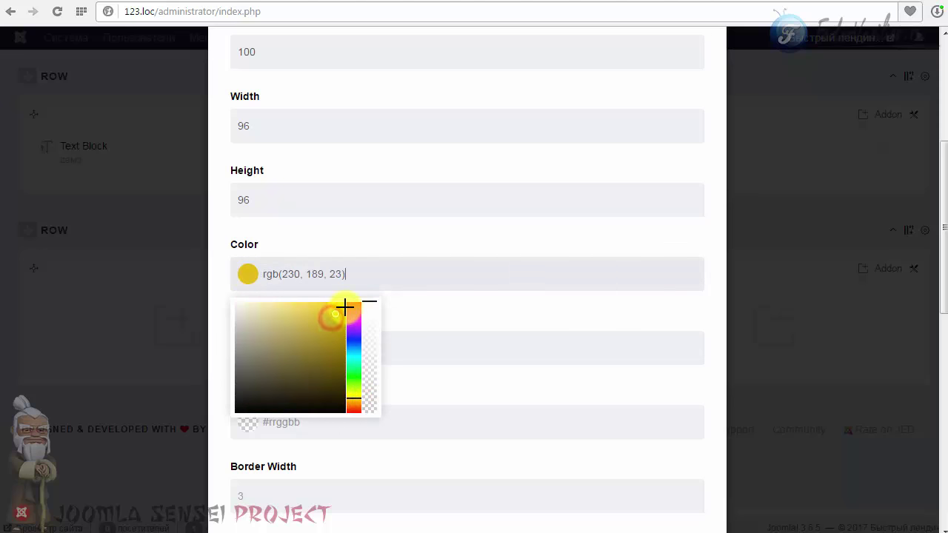
click(415, 298)
Step: Review the icon's hover effect and alignment options
scroll(400, 341, down, 8)
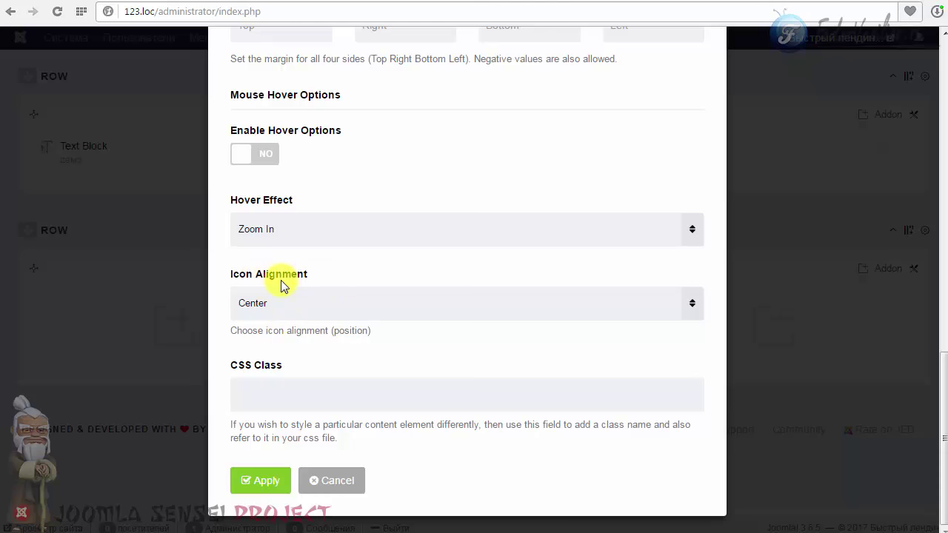
click(297, 311)
click(298, 314)
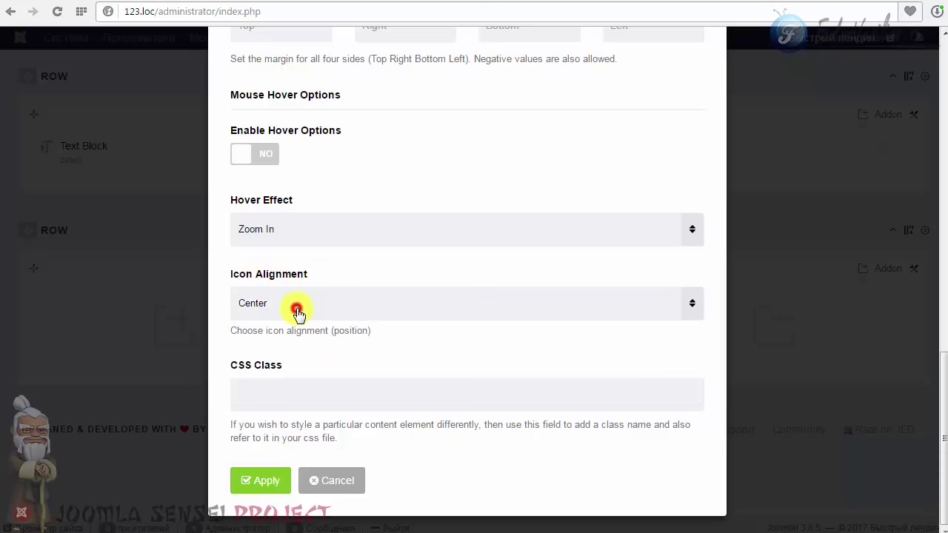
Step: Set the apple icon addon's top and bottom padding to 20px
scroll(343, 330, up, 15)
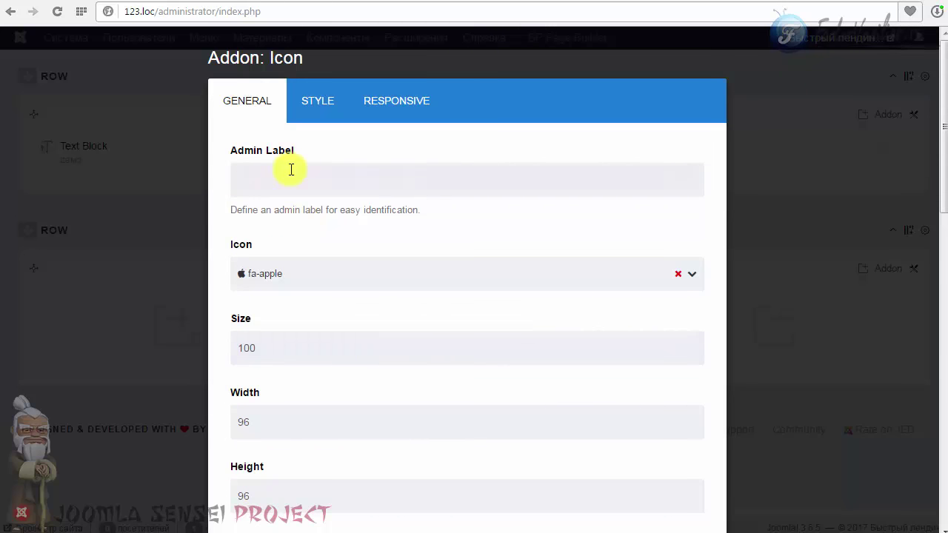
click(315, 108)
scroll(491, 201, down, 5)
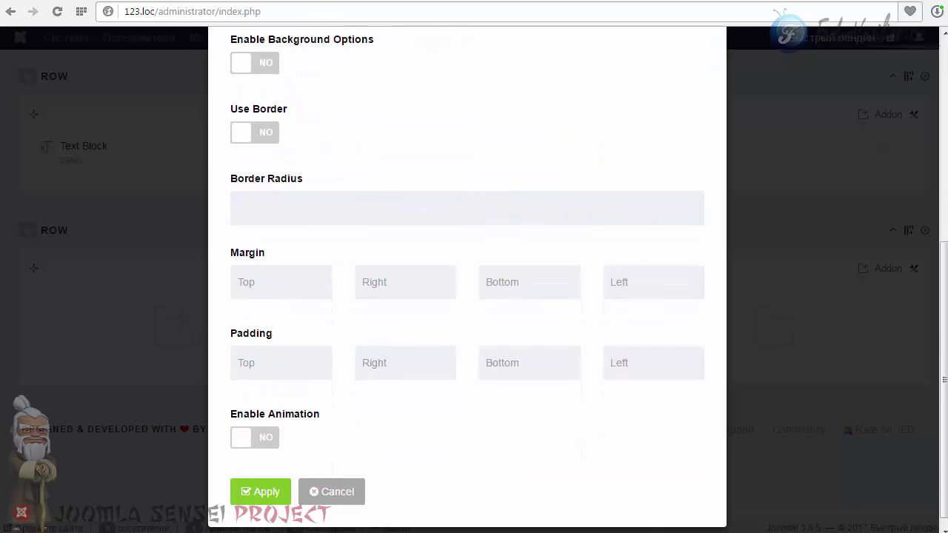
right_click(254, 362)
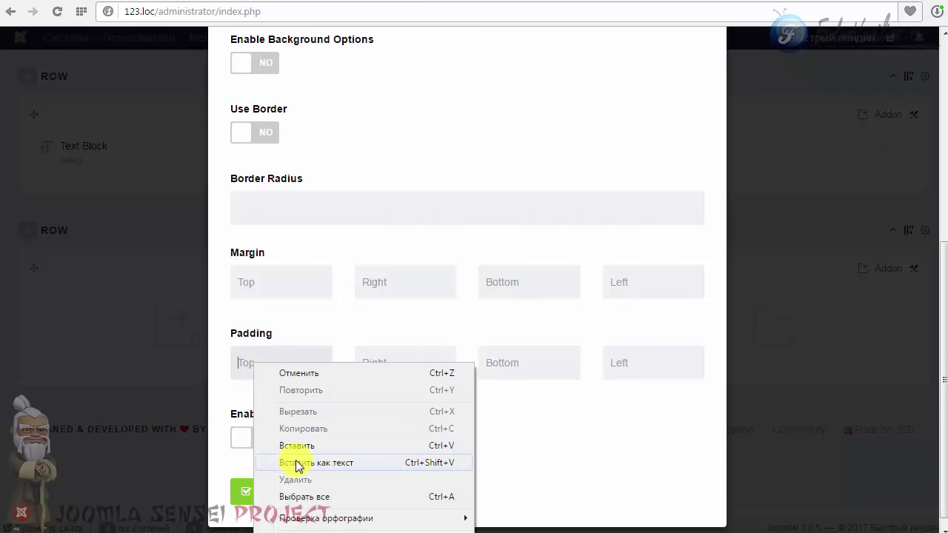
click(267, 403)
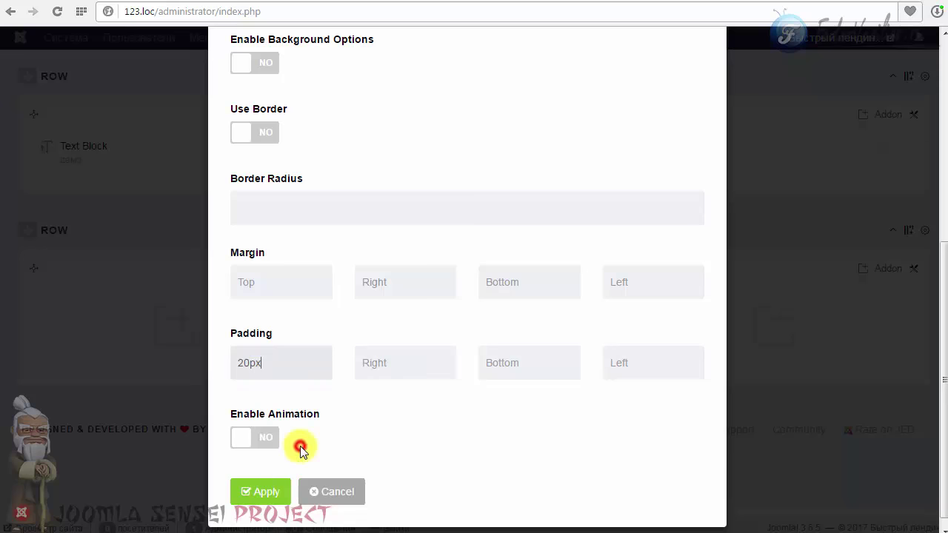
right_click(504, 362)
click(538, 460)
Step: Set the apple icon addon's right and left padding to 0px
right_click(401, 362)
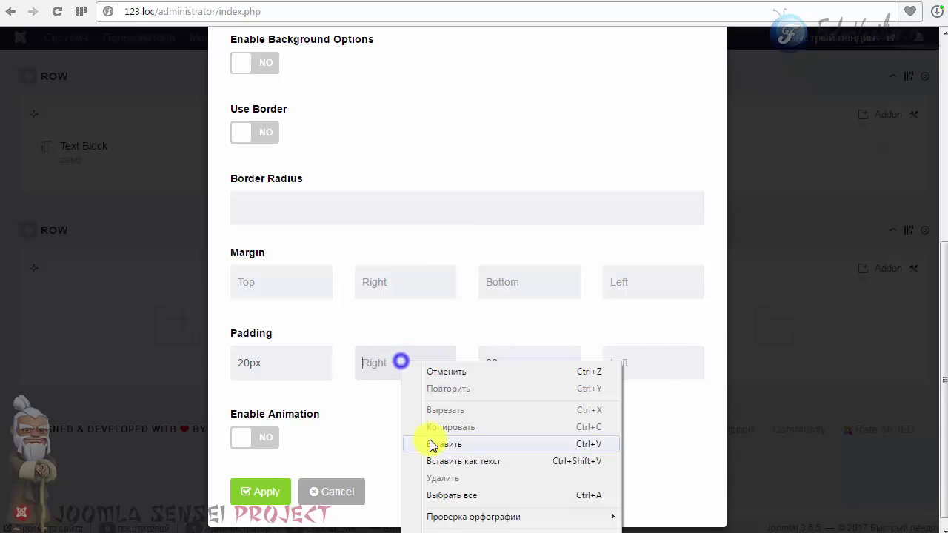
click(433, 444)
key(BackSpace)
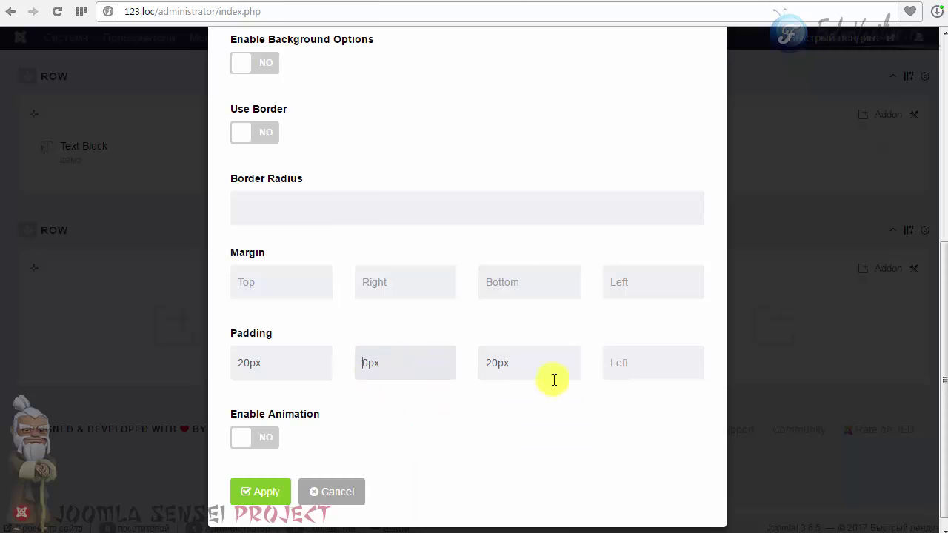
click(630, 368)
right_click(632, 369)
click(678, 450)
click(614, 363)
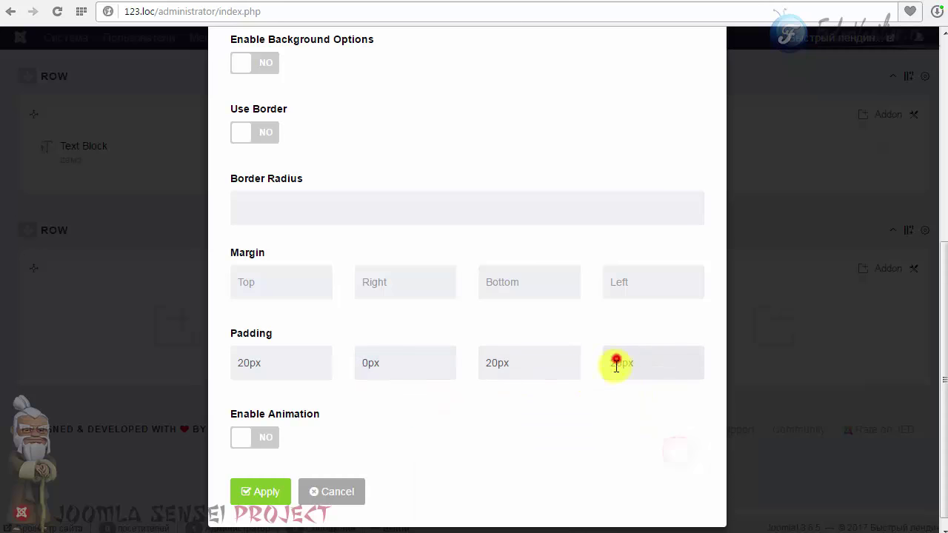
key(BackSpace)
scroll(486, 370, down, 1)
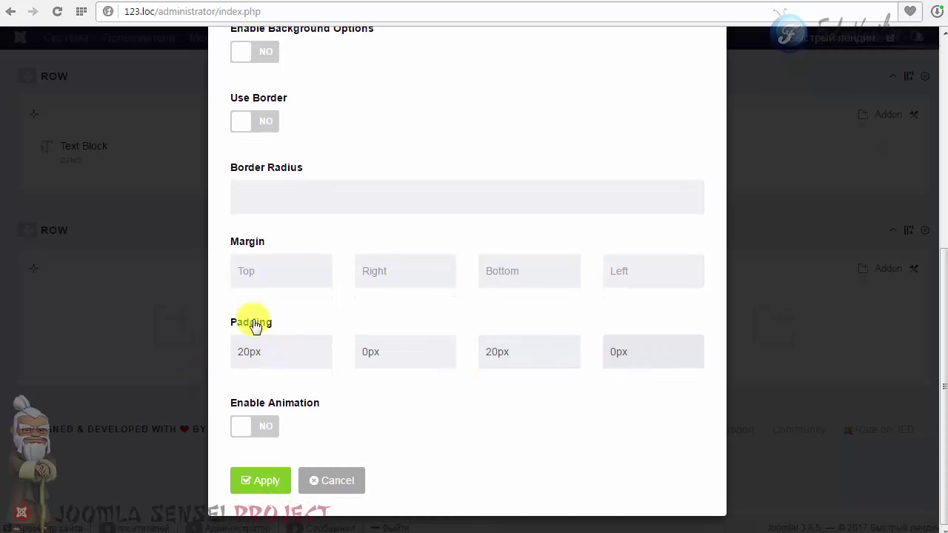
drag(260, 353, 202, 351)
drag(516, 354, 481, 348)
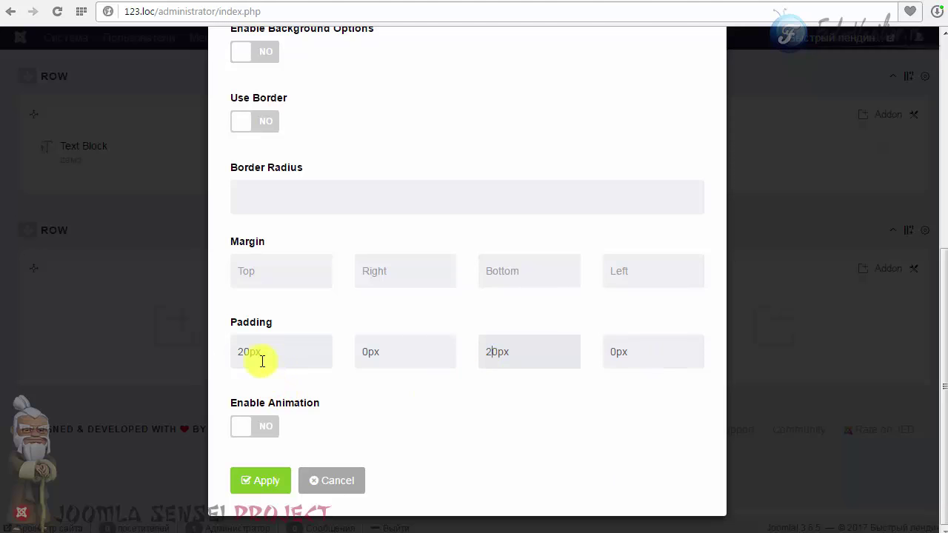
double_click(238, 353)
click(546, 354)
double_click(528, 358)
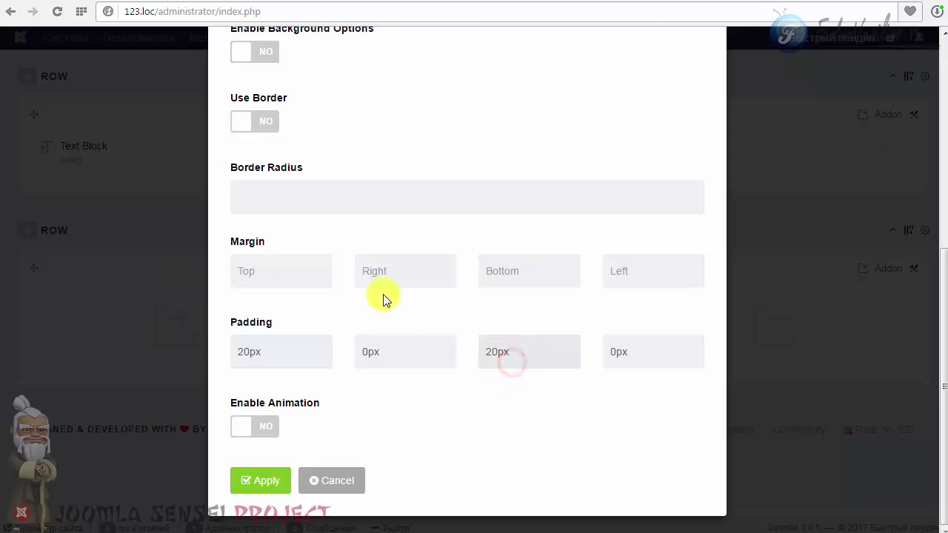
Step: Apply the icon settings, save the page and check the icon on the site's front end
click(270, 483)
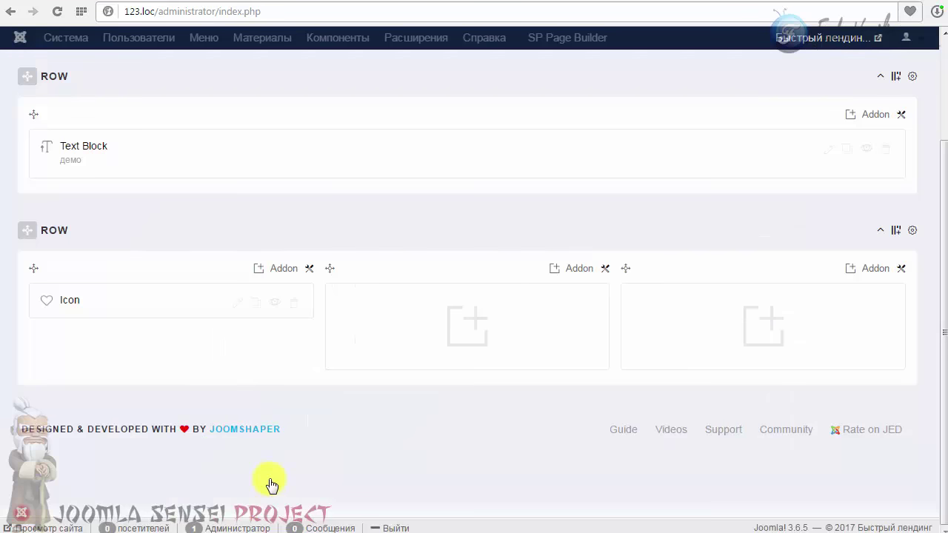
scroll(599, 360, up, 3)
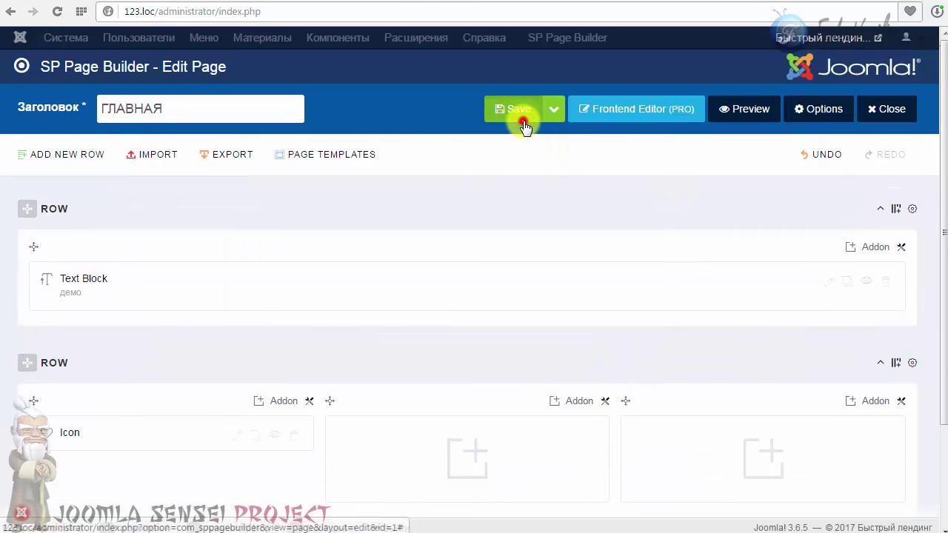
click(521, 122)
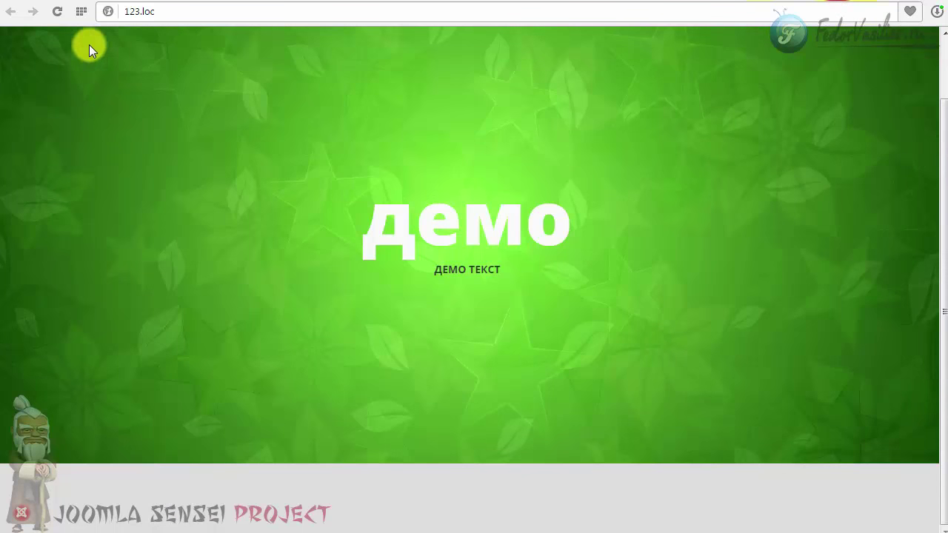
scroll(125, 162, down, 2)
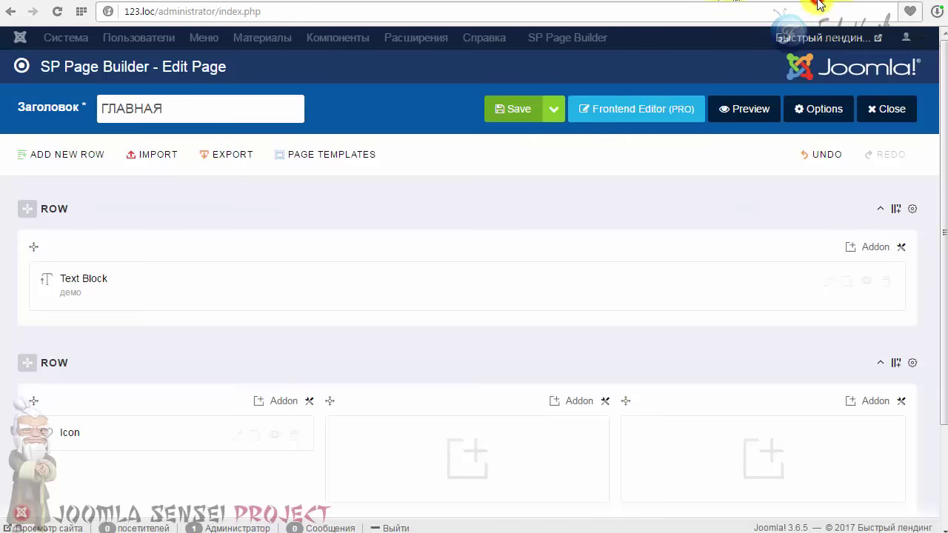
Step: Add a Text Block addon titled "демо" below the icon in the second row's first column
scroll(478, 222, down, 2)
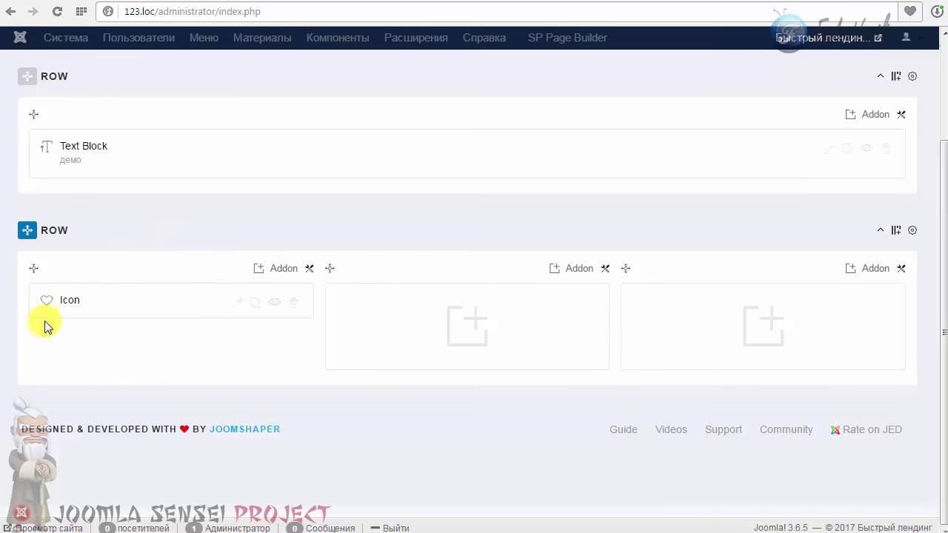
click(263, 274)
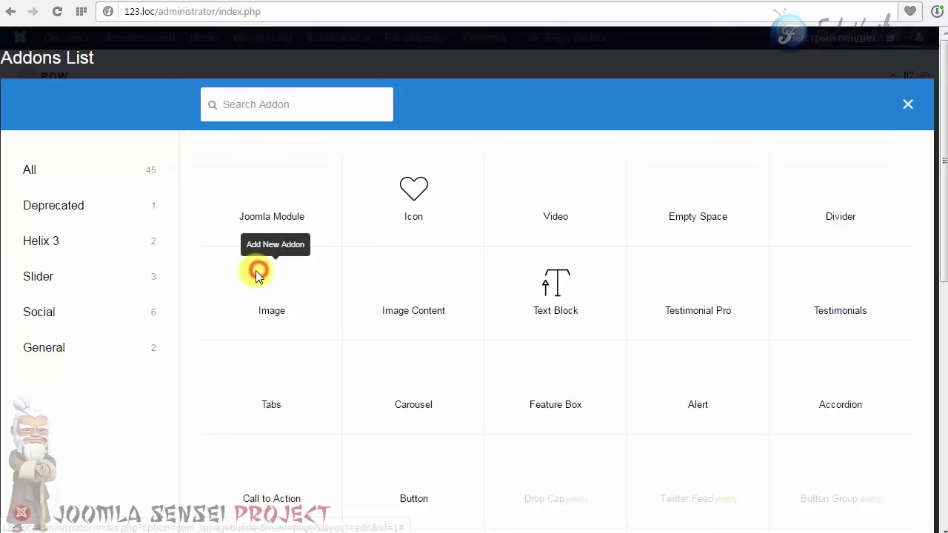
click(552, 282)
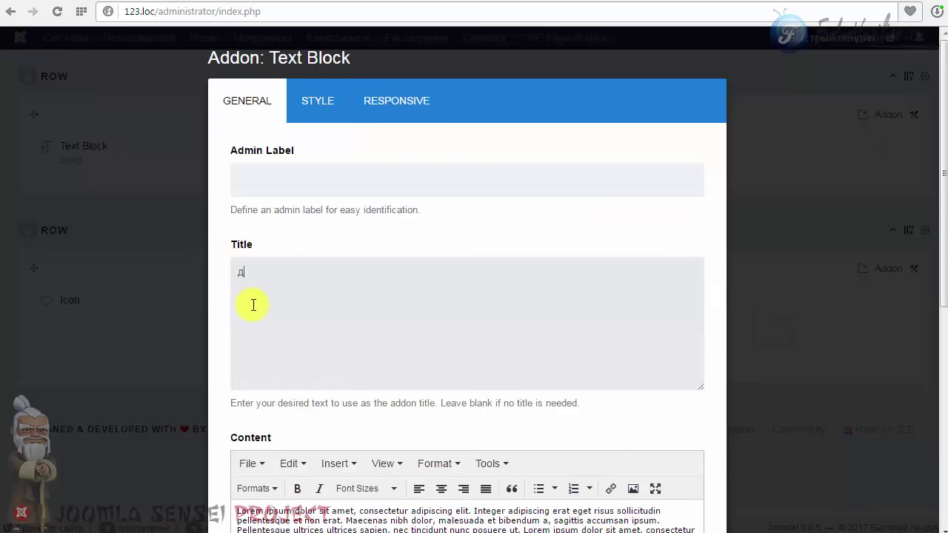
scroll(331, 303, down, 4)
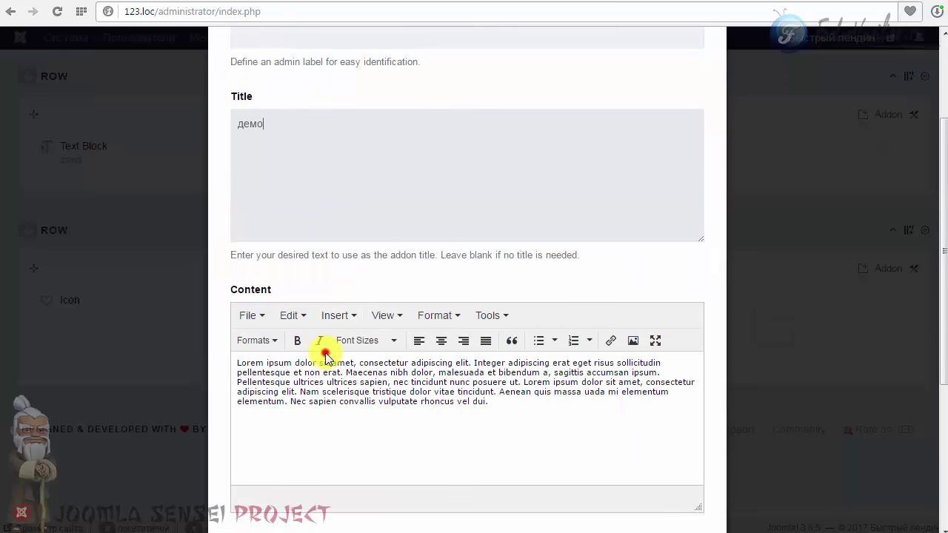
click(328, 349)
Step: Keep the title as an h3 element and clear the placeholder Lorem ipsum text from the text block's content
scroll(301, 284, up, 10)
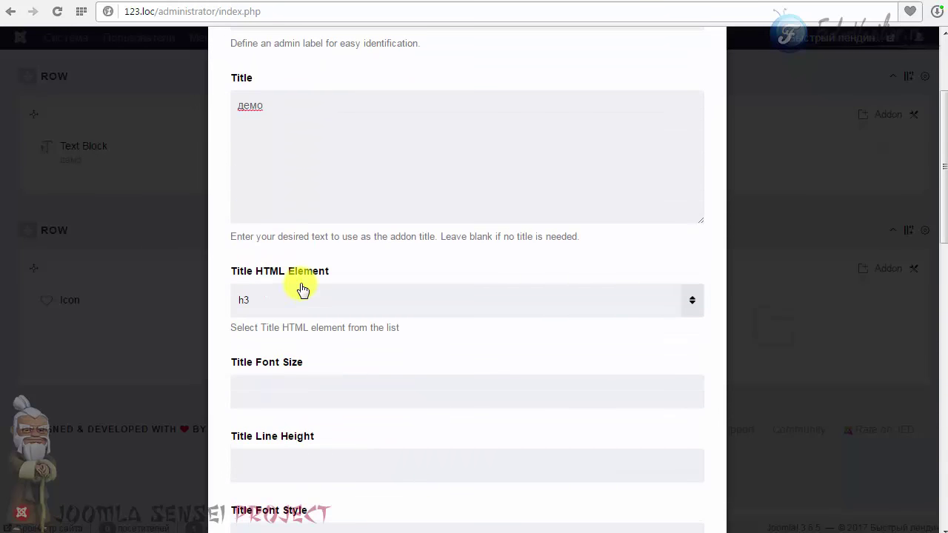
scroll(301, 284, down, 2)
scroll(300, 285, down, 2)
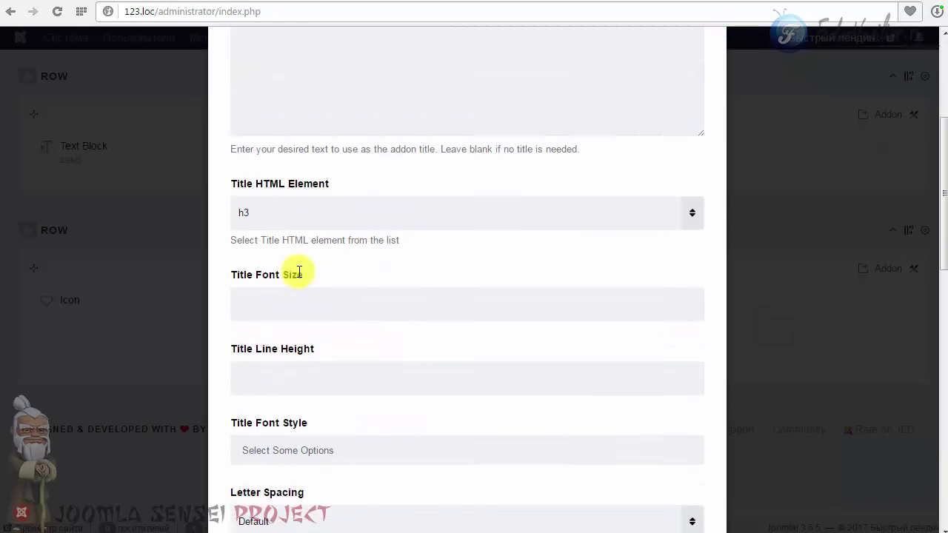
click(288, 167)
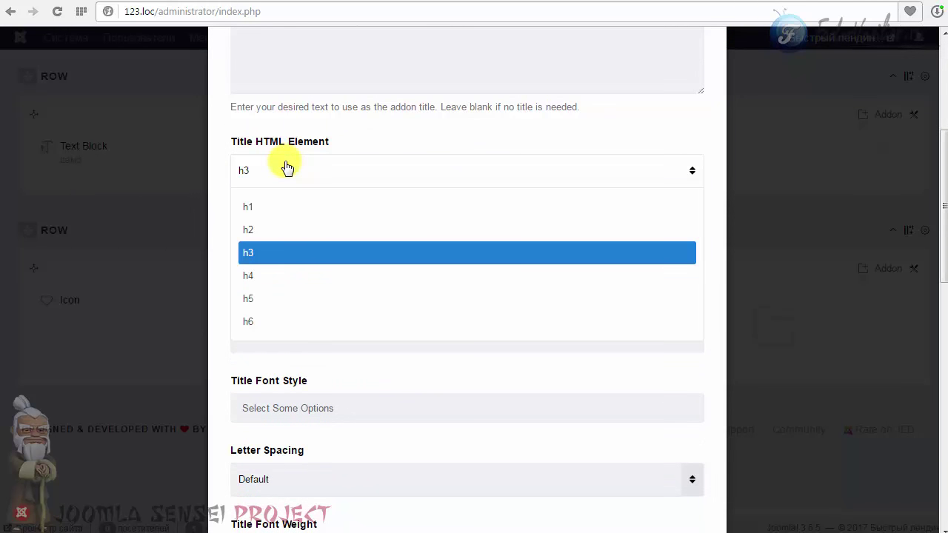
click(288, 167)
scroll(319, 194, down, 1)
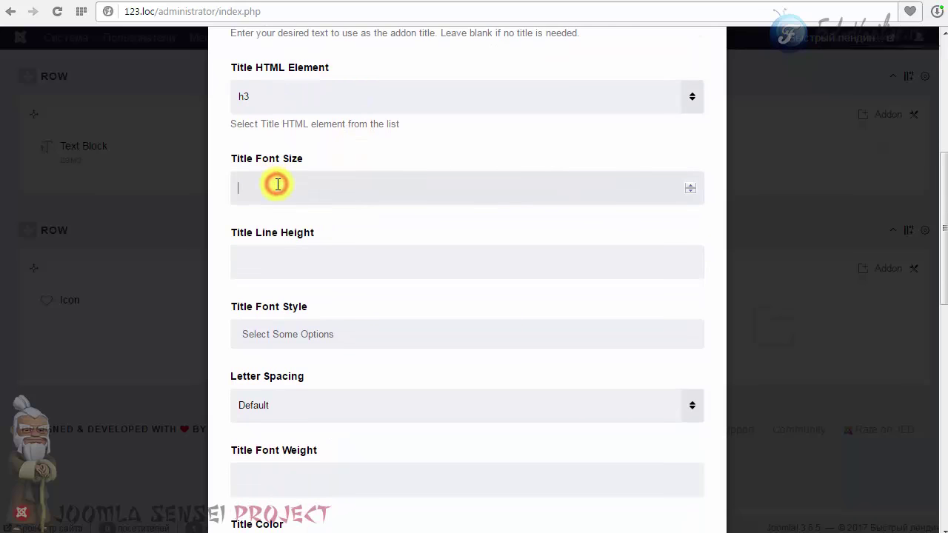
scroll(418, 245, down, 7)
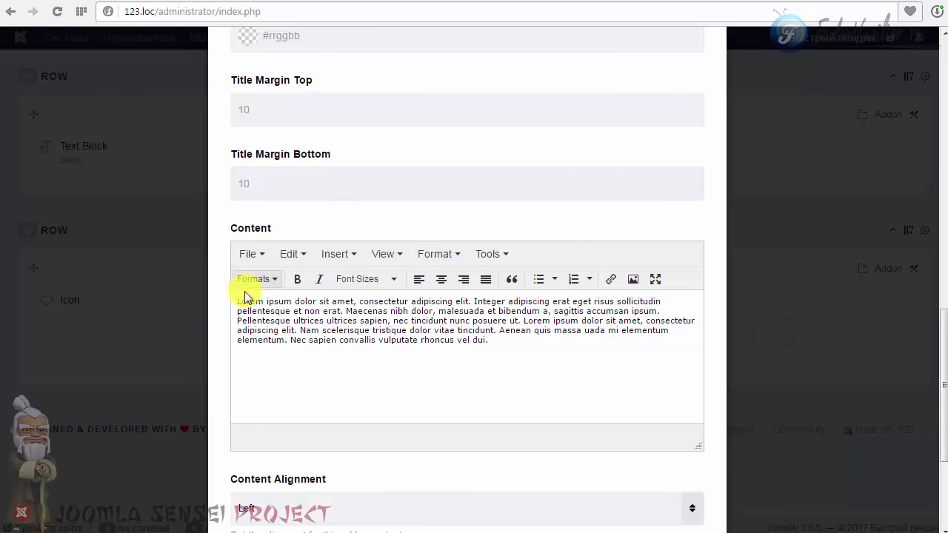
drag(513, 350, 182, 295)
key(BackSpace)
Step: Set the text block's content alignment to Center
scroll(381, 313, up, 3)
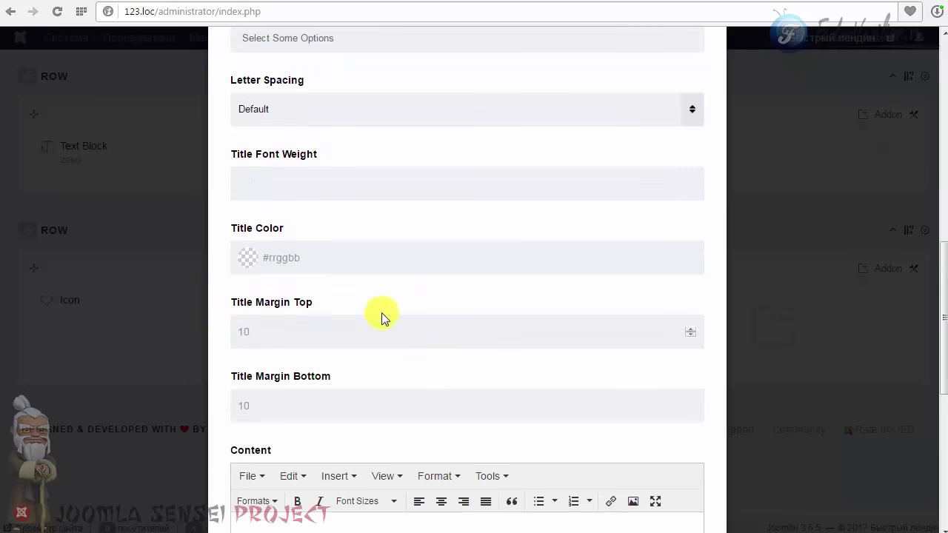
scroll(371, 296, down, 1)
scroll(366, 287, down, 5)
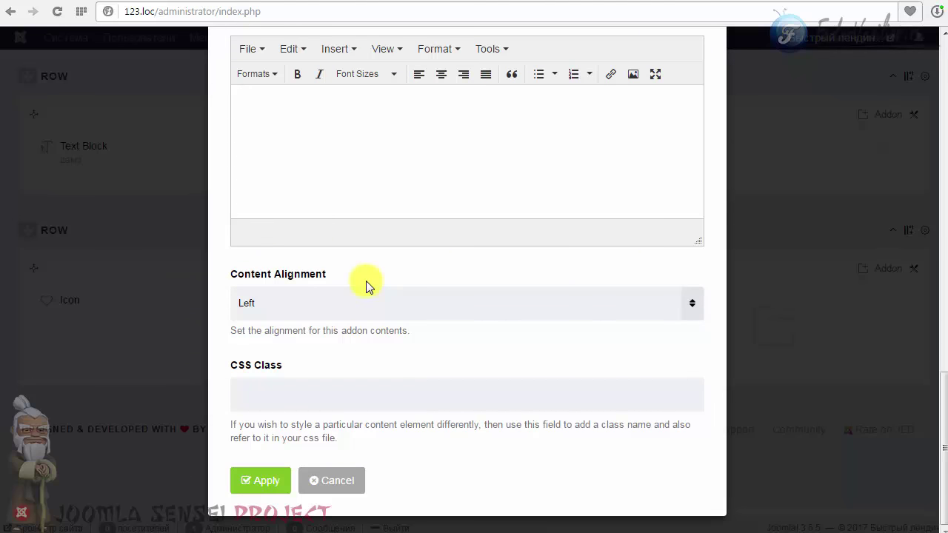
click(268, 303)
click(259, 363)
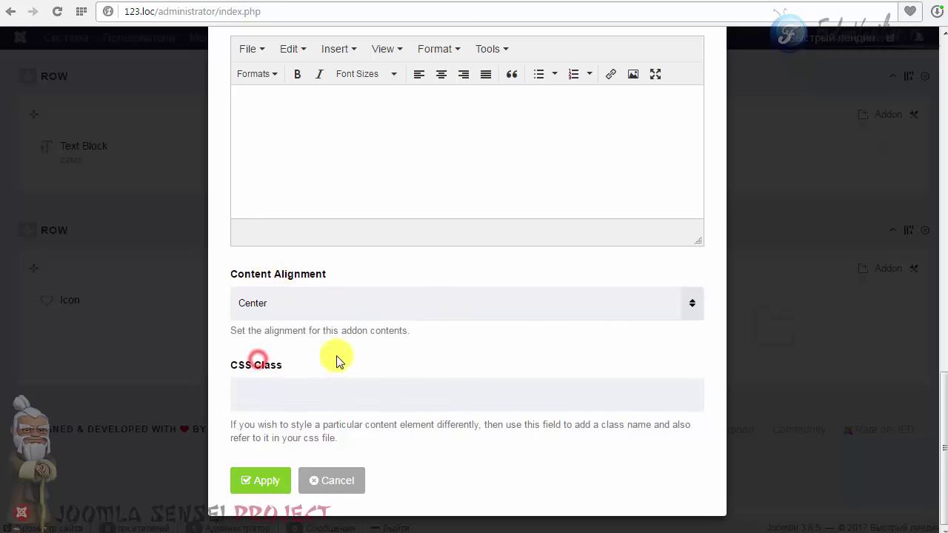
Step: Set the new text block's top and bottom padding to 10px
scroll(326, 341, up, 15)
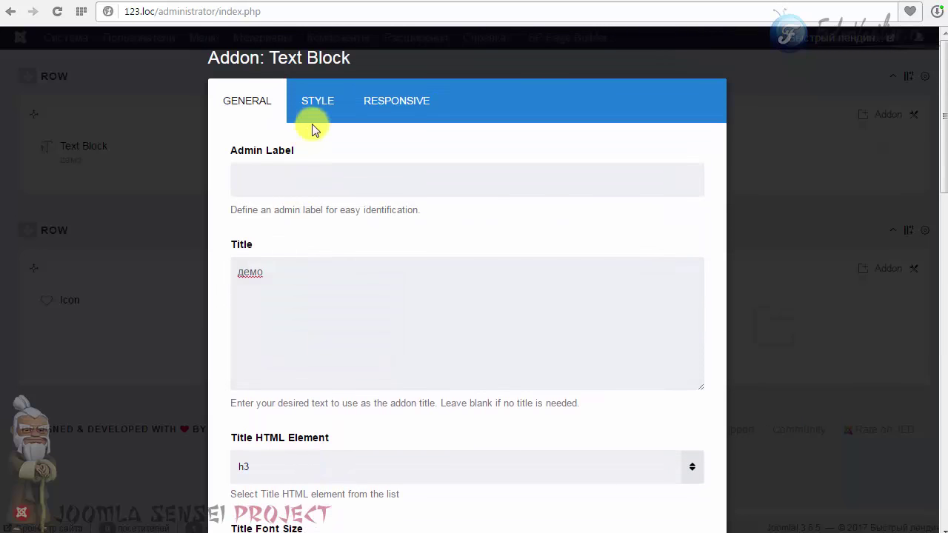
click(314, 111)
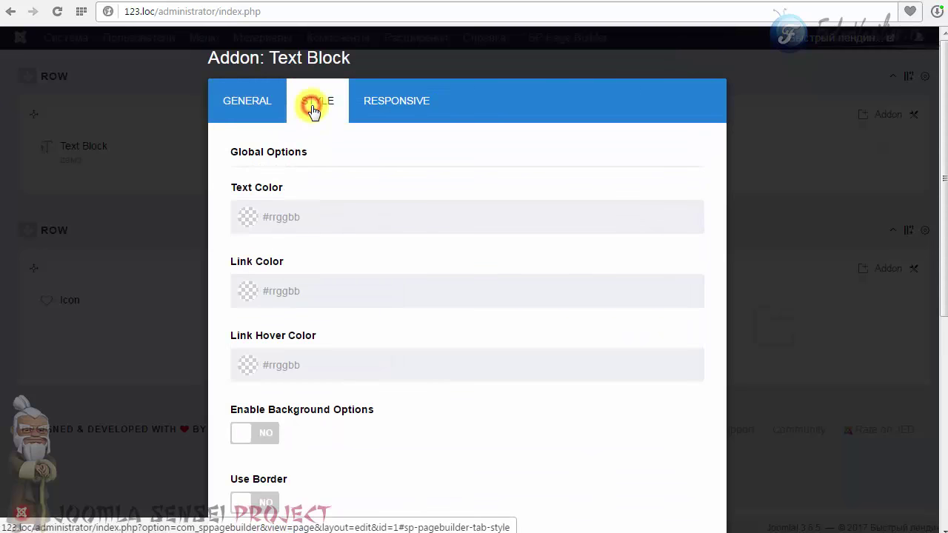
scroll(413, 244, down, 5)
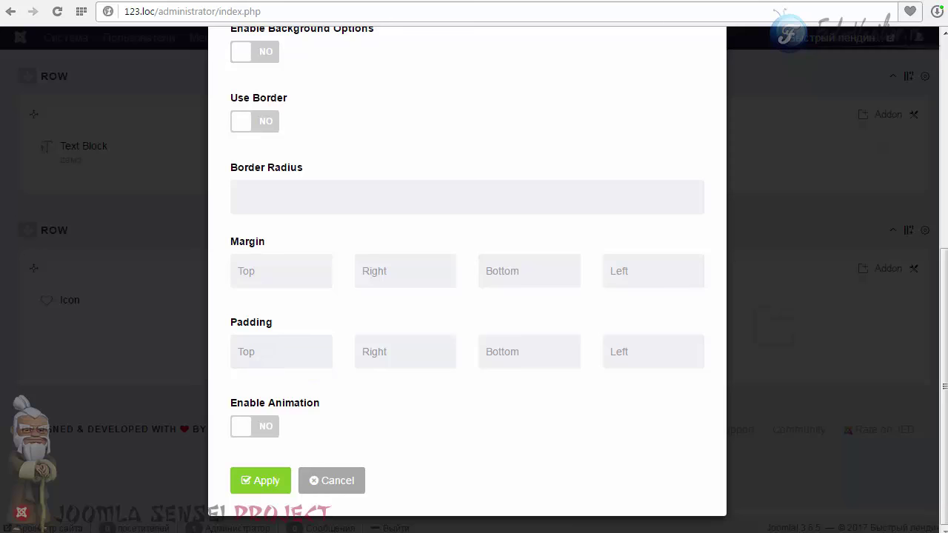
click(263, 360)
right_click(546, 353)
click(589, 435)
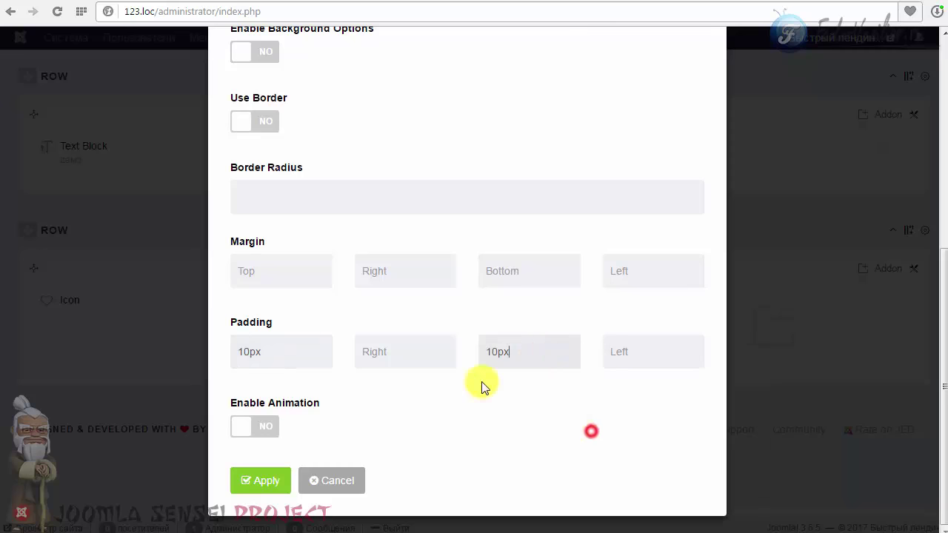
Step: Set the new text block's right and left padding to 0px
right_click(391, 345)
click(423, 428)
click(366, 351)
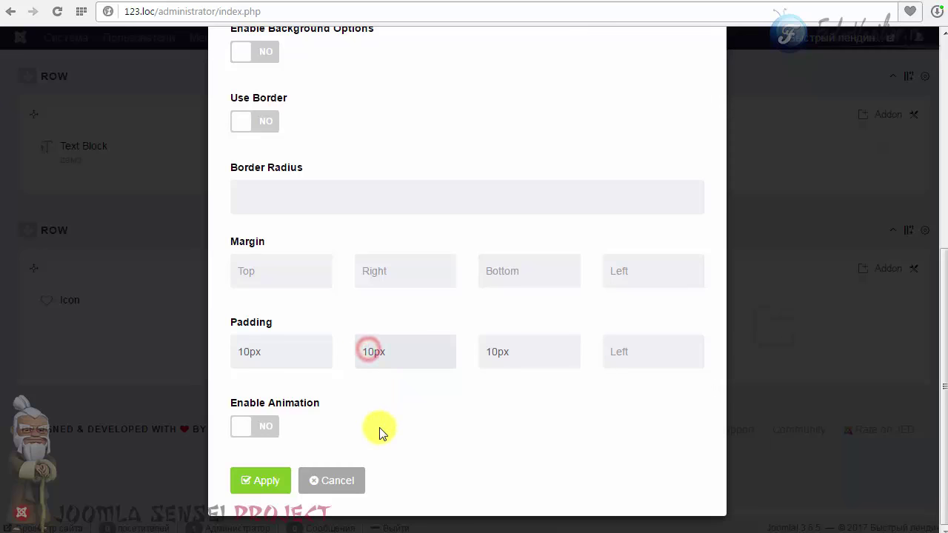
right_click(616, 349)
click(648, 432)
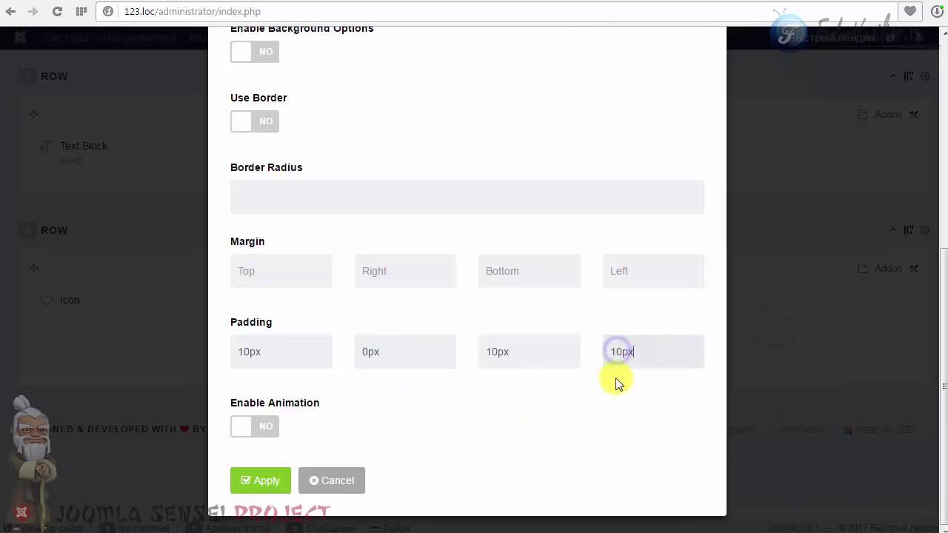
click(616, 346)
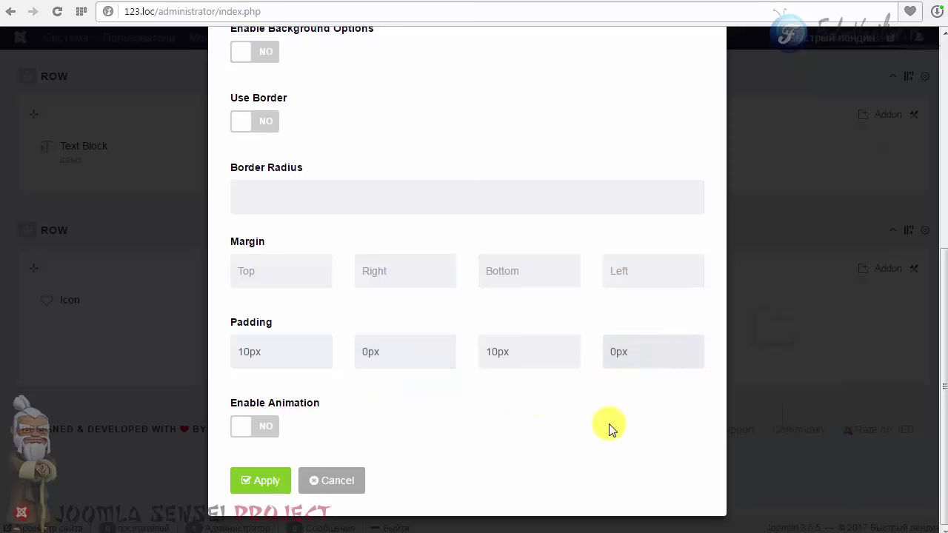
Step: Apply the text block settings, save the page and check the result on the site's front end
click(280, 479)
scroll(574, 160, up, 2)
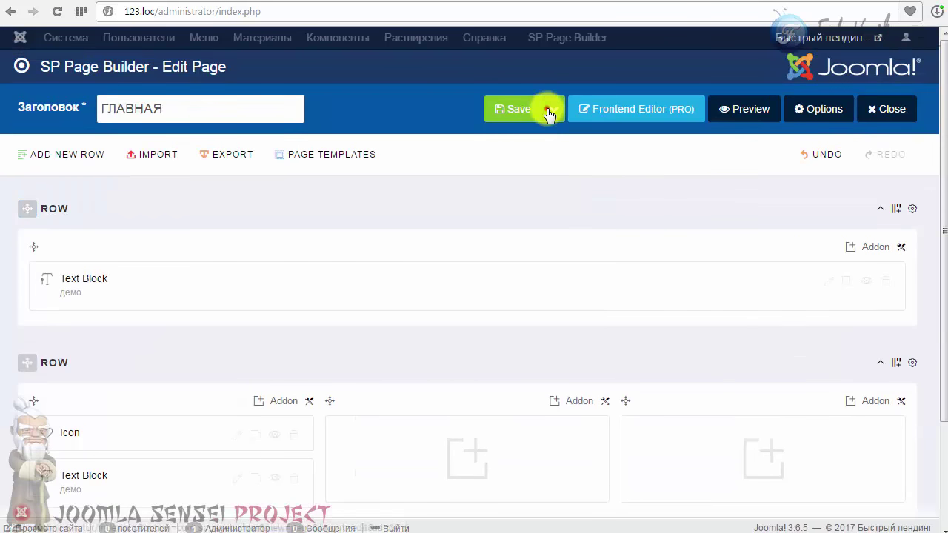
click(549, 111)
click(510, 109)
click(822, 37)
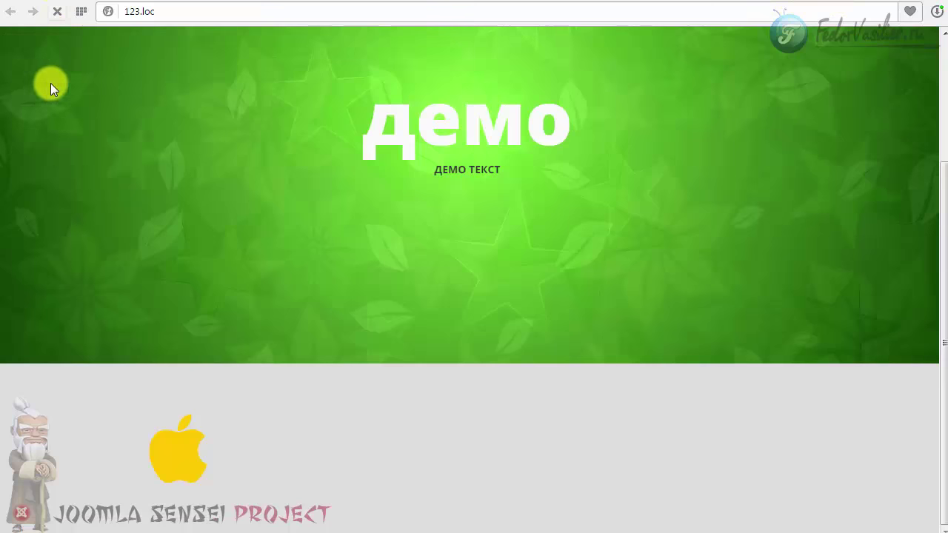
Step: Check the caption below the apple icon on the site's front end
scroll(102, 139, down, 1)
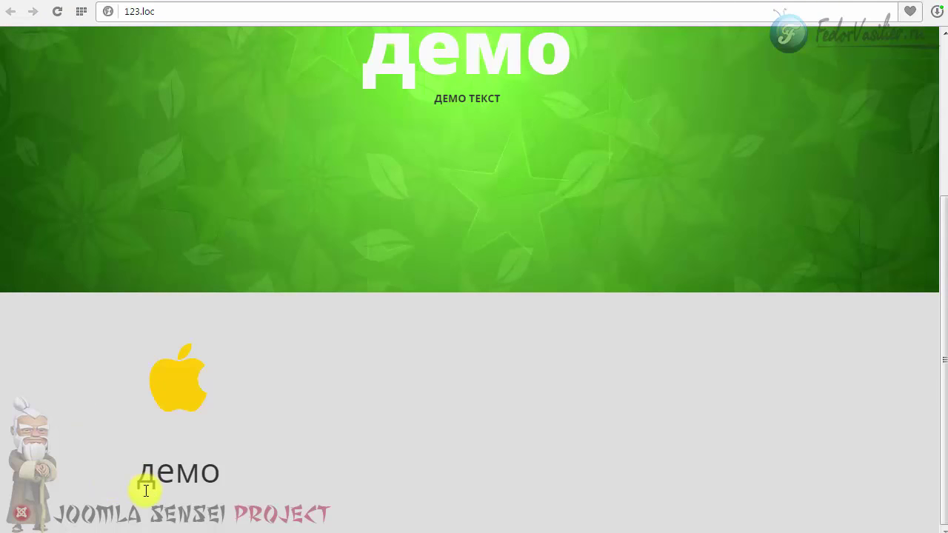
drag(146, 473, 212, 479)
click(306, 476)
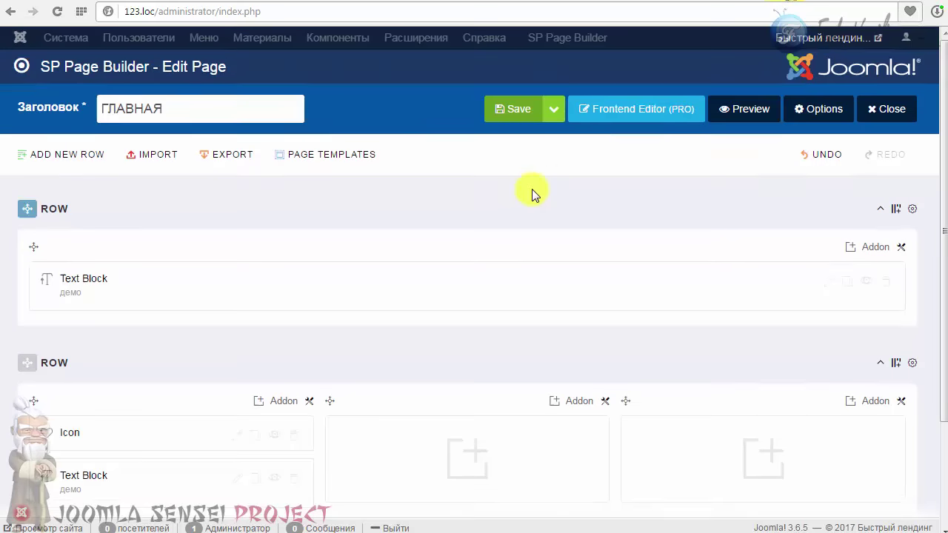
Step: Clone the first column's icon and text block and move the copies into the second column, with the icon above the text
scroll(532, 189, down, 2)
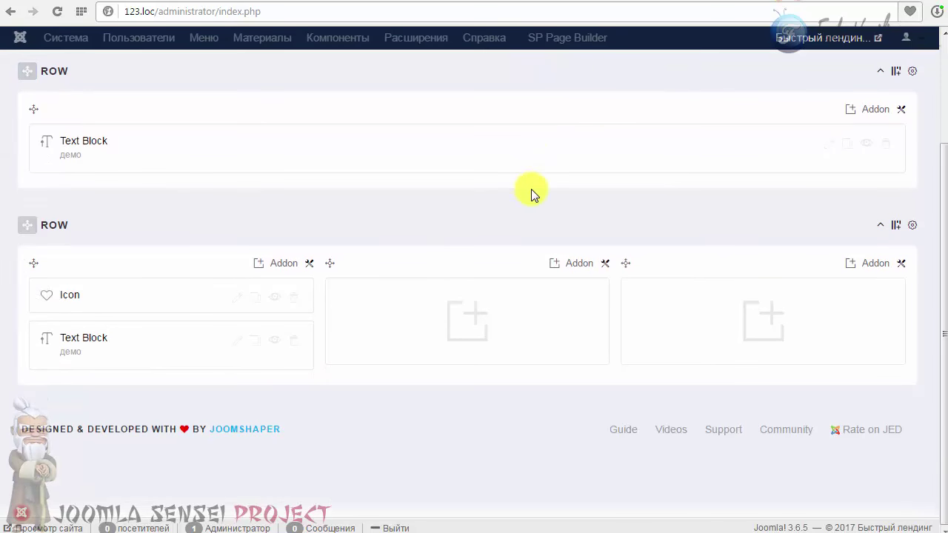
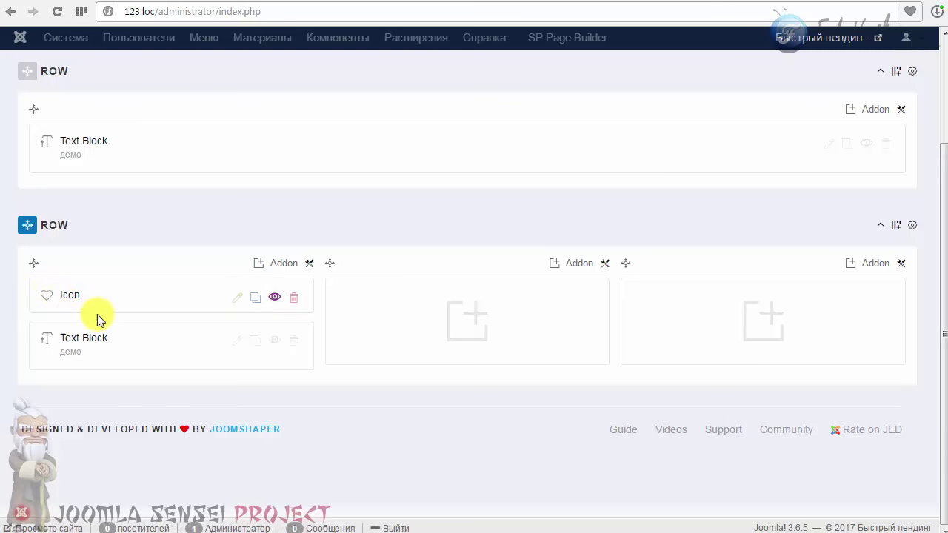
click(254, 298)
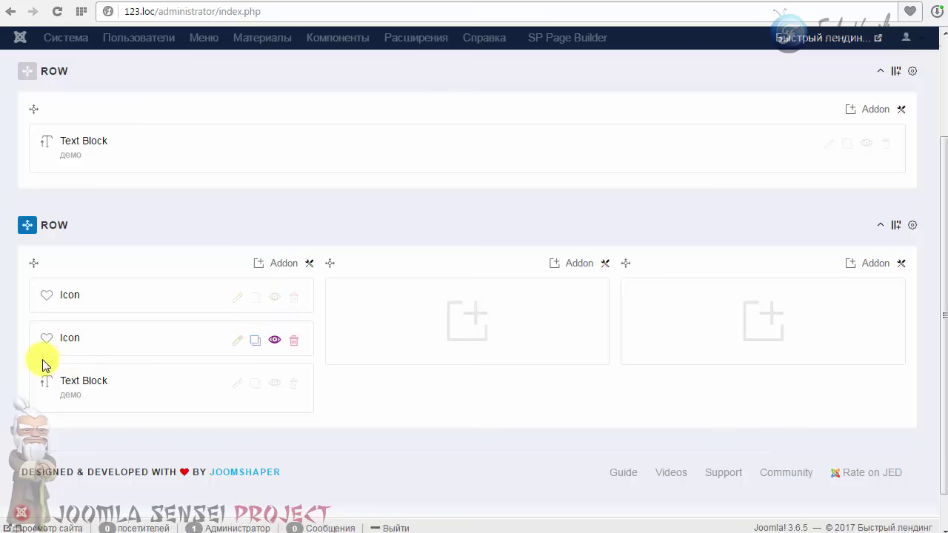
drag(67, 344, 407, 313)
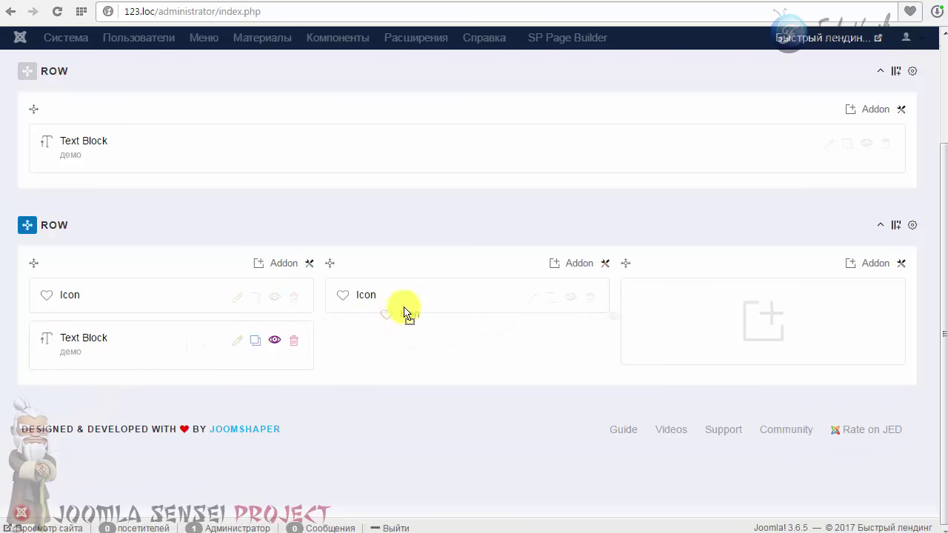
click(255, 347)
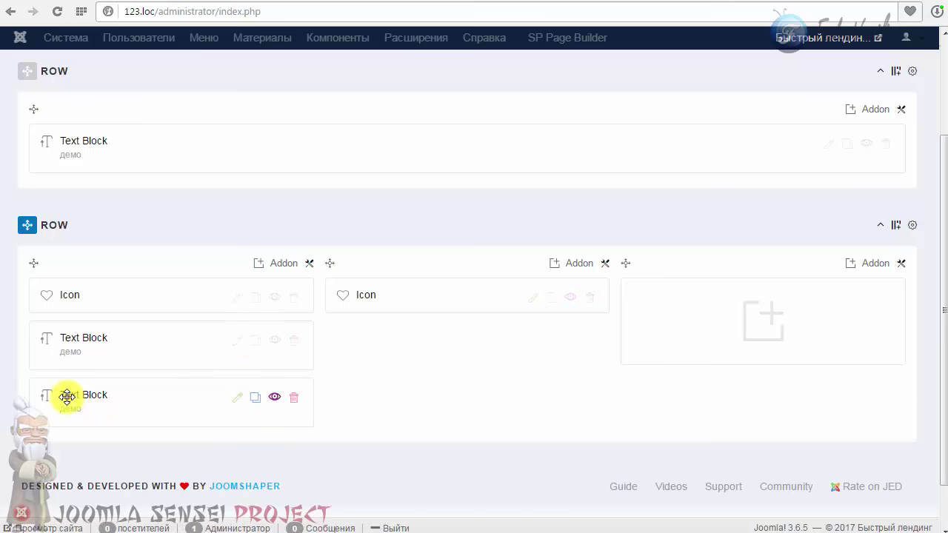
mouse_move(68, 393)
mouse_down()
mouse_move(360, 334)
mouse_move(377, 303)
mouse_move(370, 339)
mouse_move(370, 296)
mouse_move(370, 317)
mouse_up()
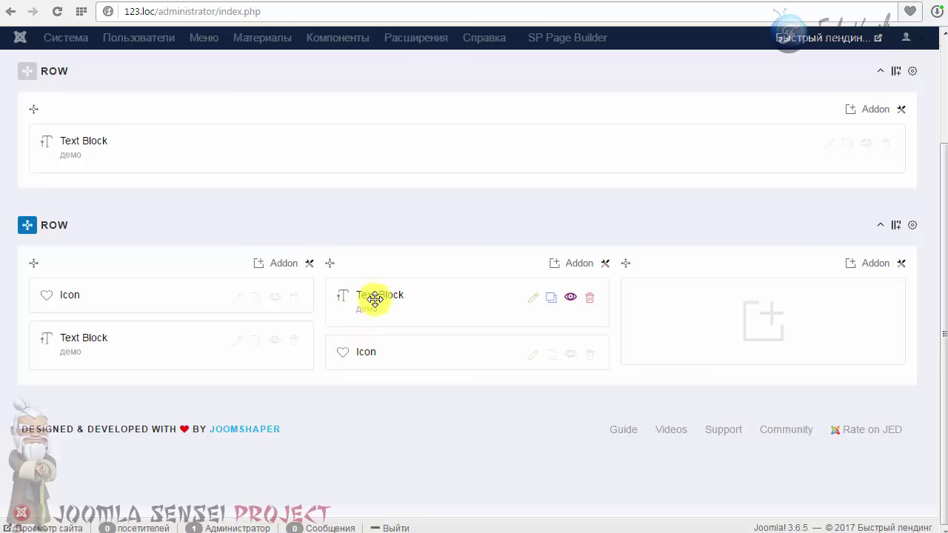
drag(382, 297, 356, 368)
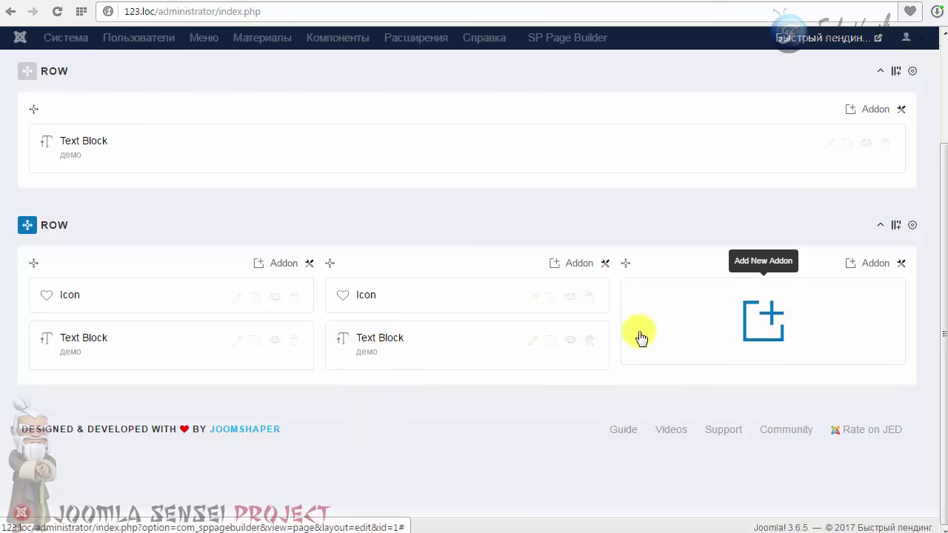
Step: Clone the second column's icon and text block, move the copies into the third column and save the page
click(551, 298)
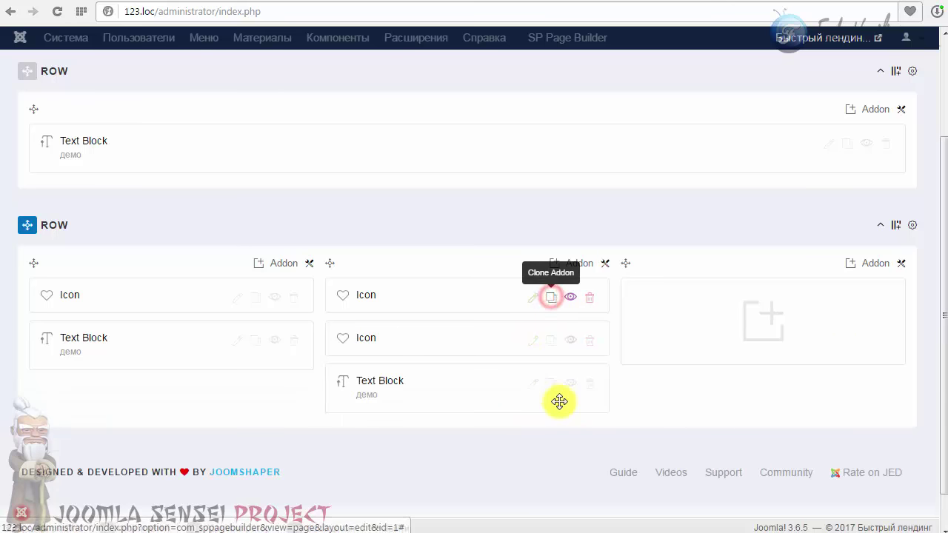
click(552, 383)
drag(340, 339, 662, 299)
drag(353, 403, 684, 361)
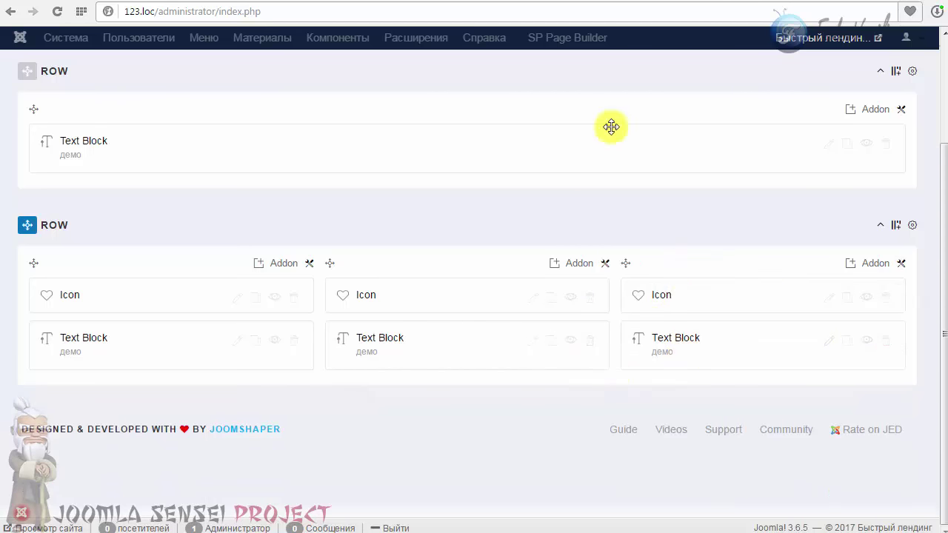
scroll(612, 127, up, 3)
click(485, 117)
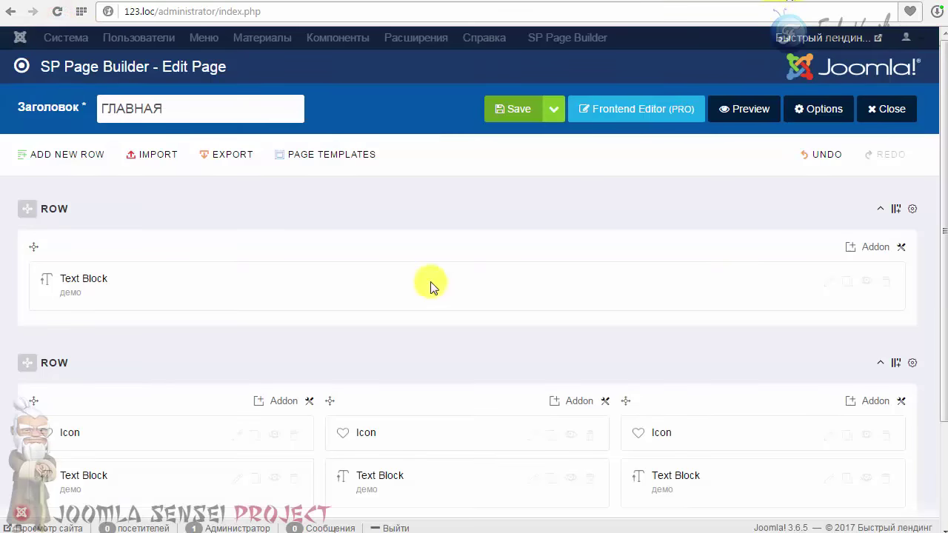
Step: Change the second column's icon to android and apply the addon settings
scroll(422, 289, down, 5)
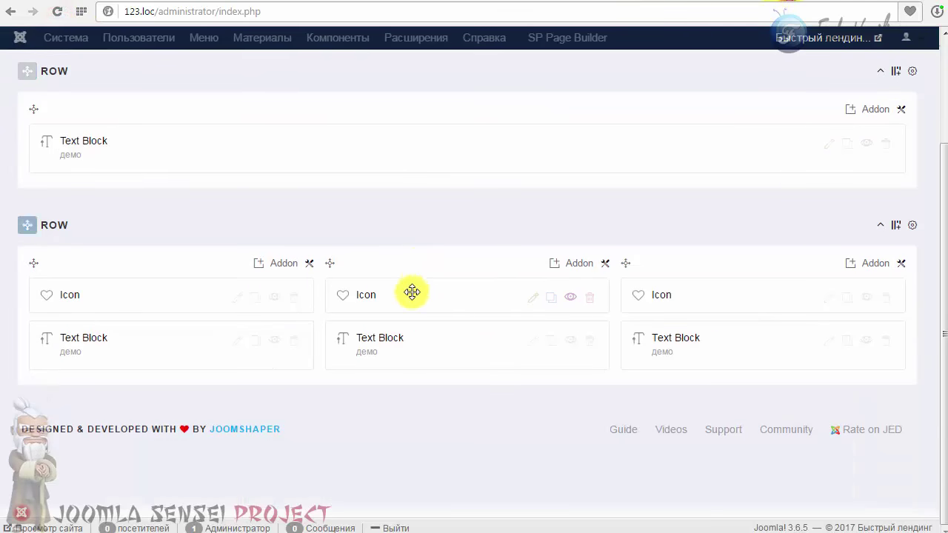
click(536, 298)
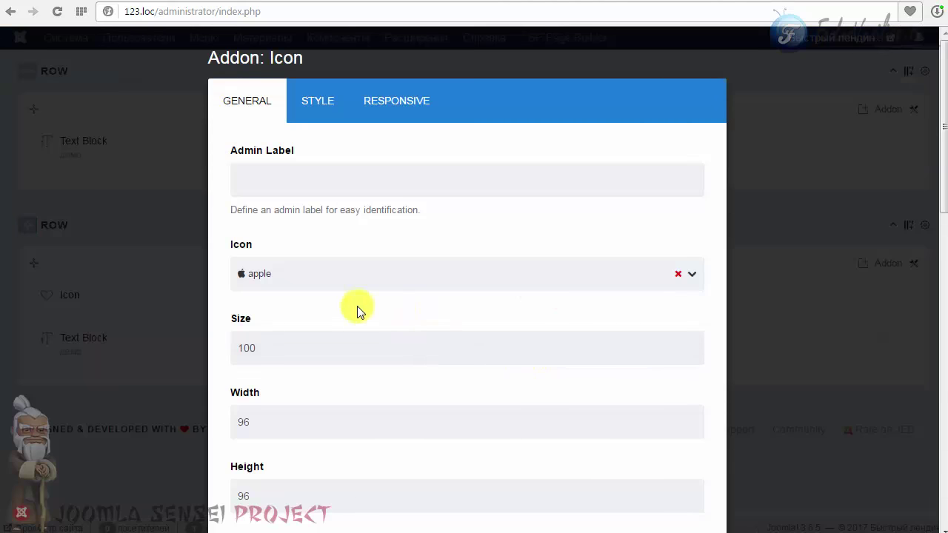
click(694, 274)
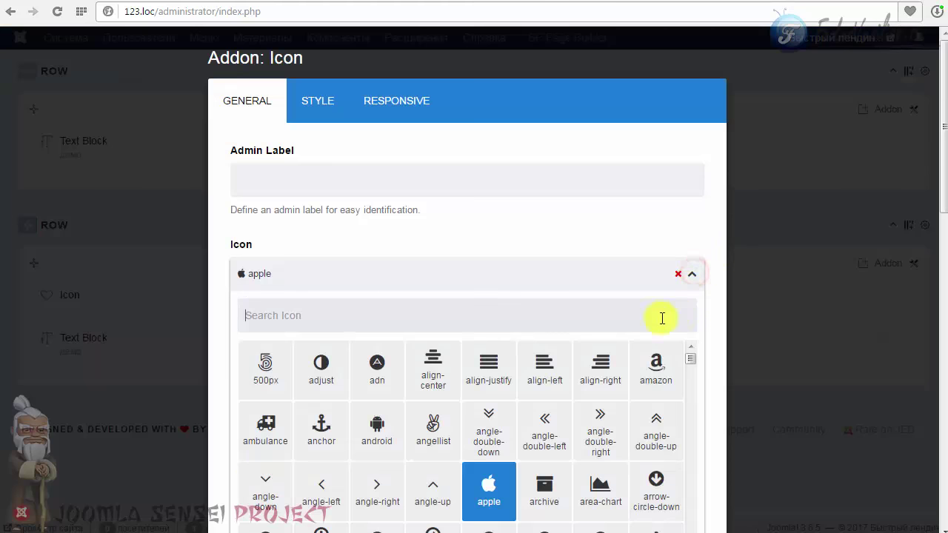
scroll(608, 297, down, 2)
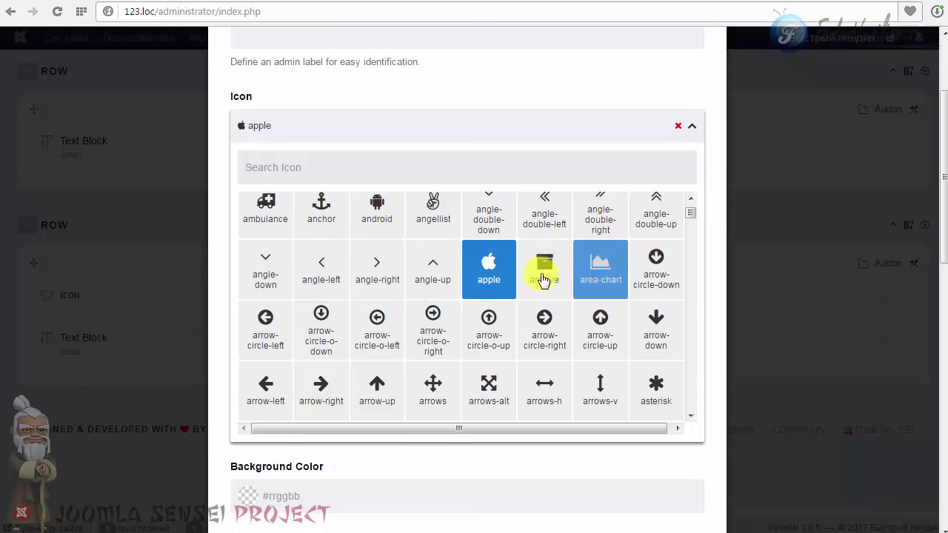
click(377, 205)
scroll(306, 407, down, 10)
click(260, 480)
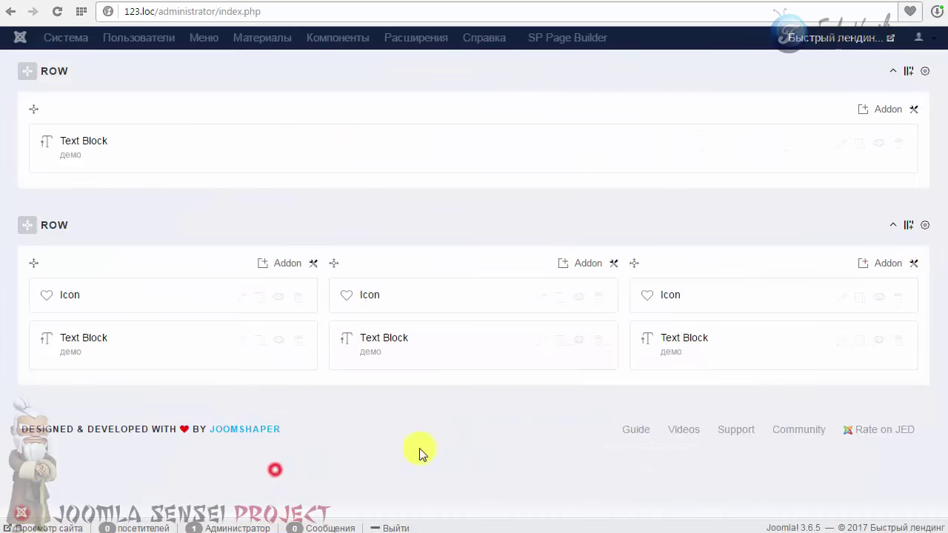
Step: Change the third column's icon to balance-scale and apply the addon settings
click(829, 304)
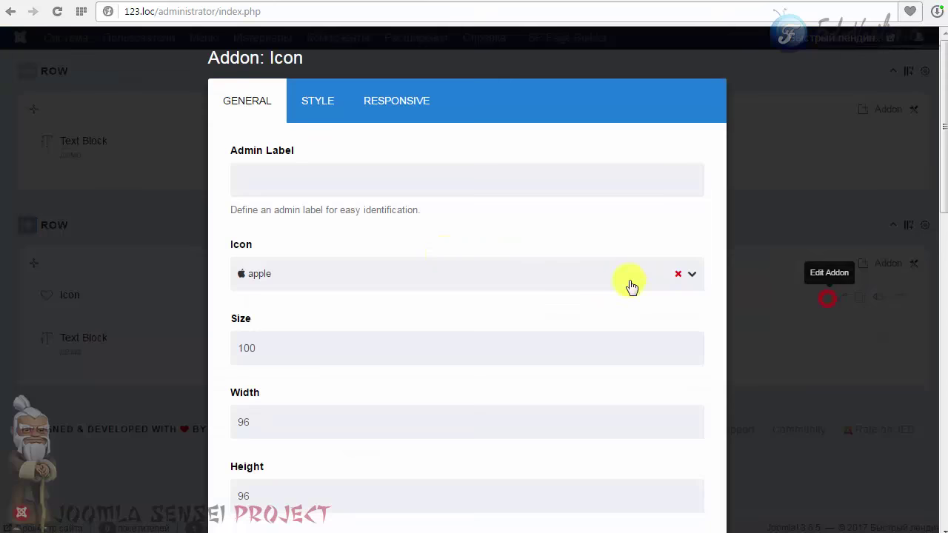
scroll(440, 253, down, 3)
scroll(425, 275, up, 3)
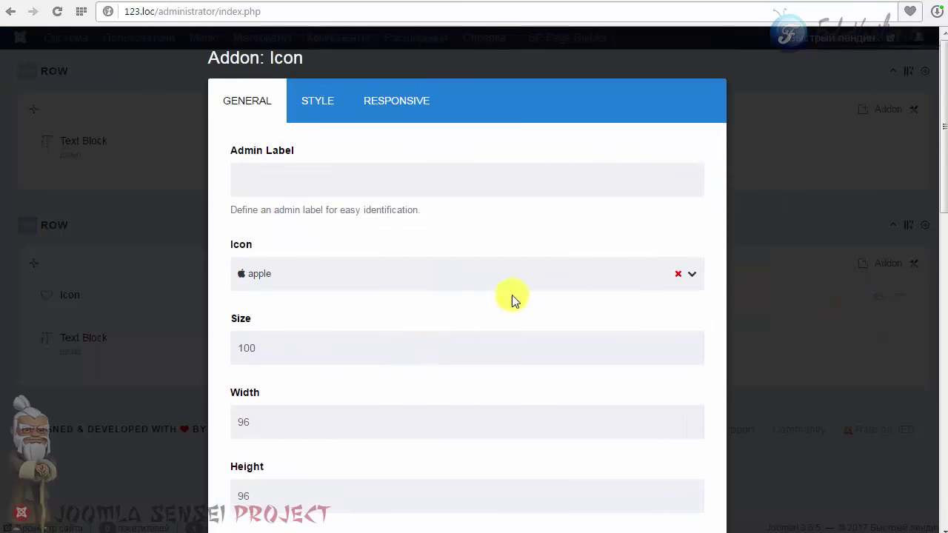
click(688, 286)
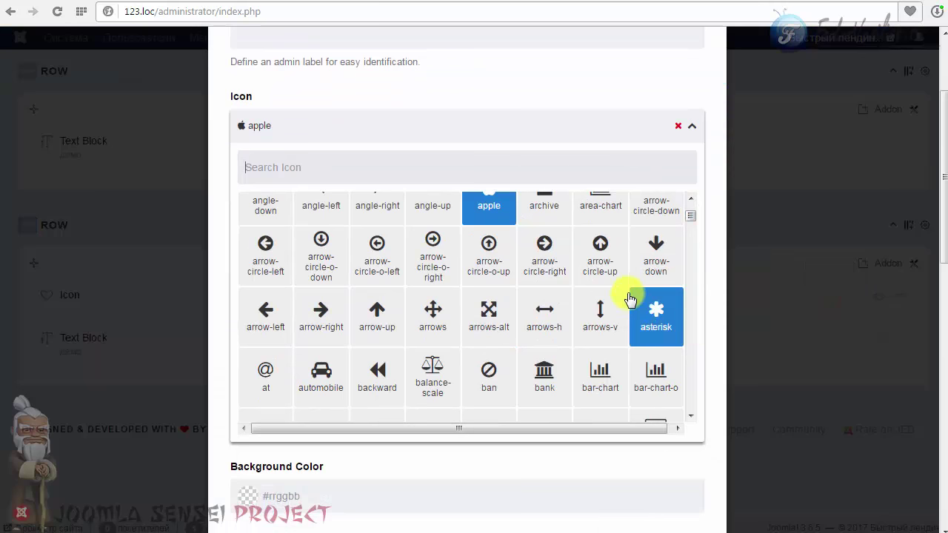
click(436, 374)
scroll(406, 380, down, 8)
click(283, 480)
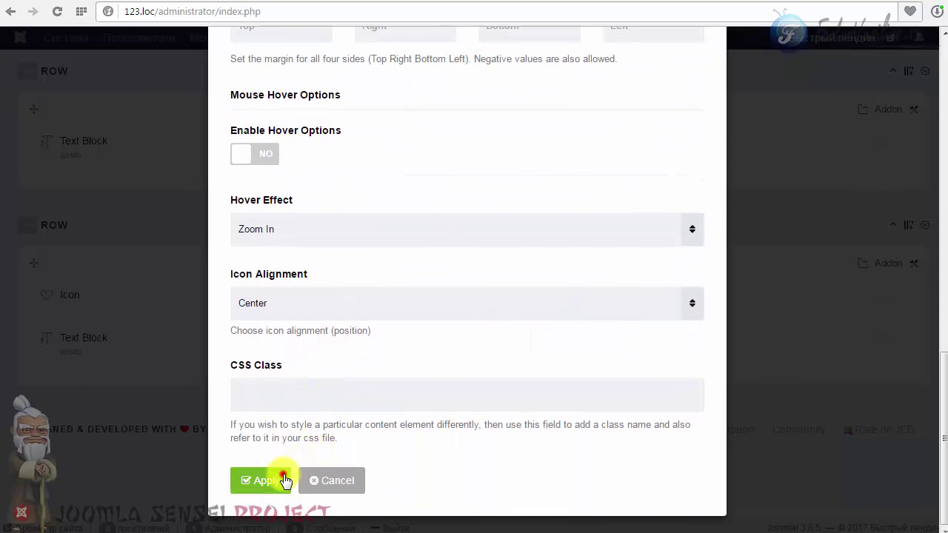
Step: Save the page and reload the site's front end to check the three-icon row
scroll(174, 286, up, 3)
click(514, 111)
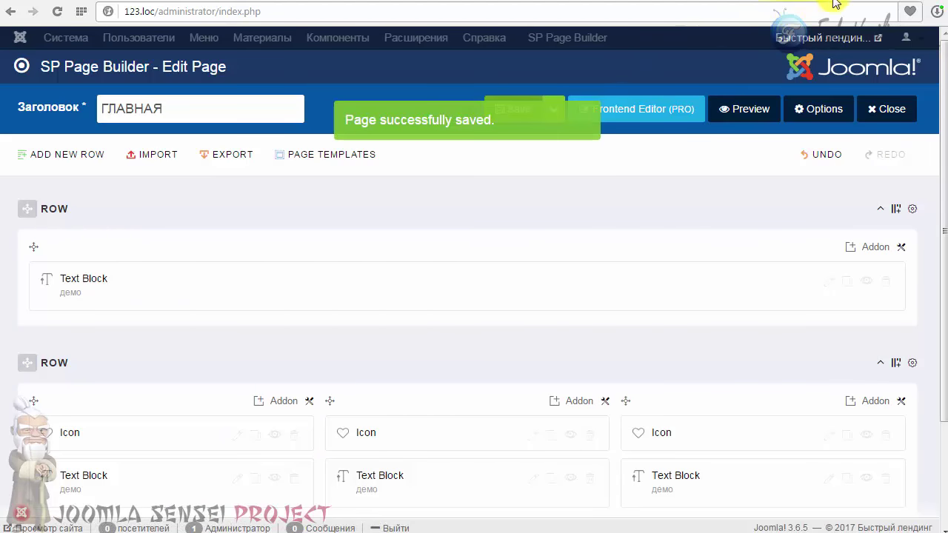
click(836, 2)
click(57, 11)
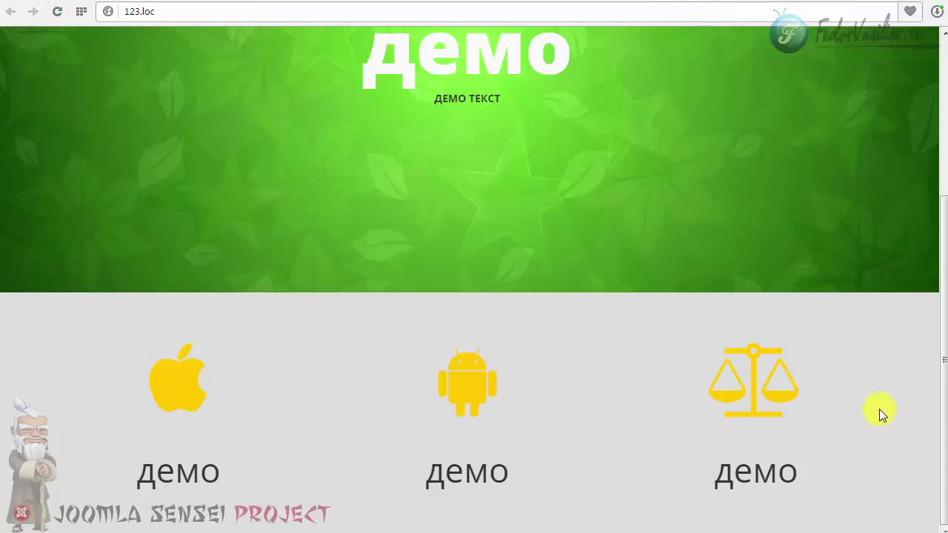
Step: Inspect the front-end page in the developer tools and review its layout in the iPhone 5 portrait view
right_click(404, 390)
click(443, 387)
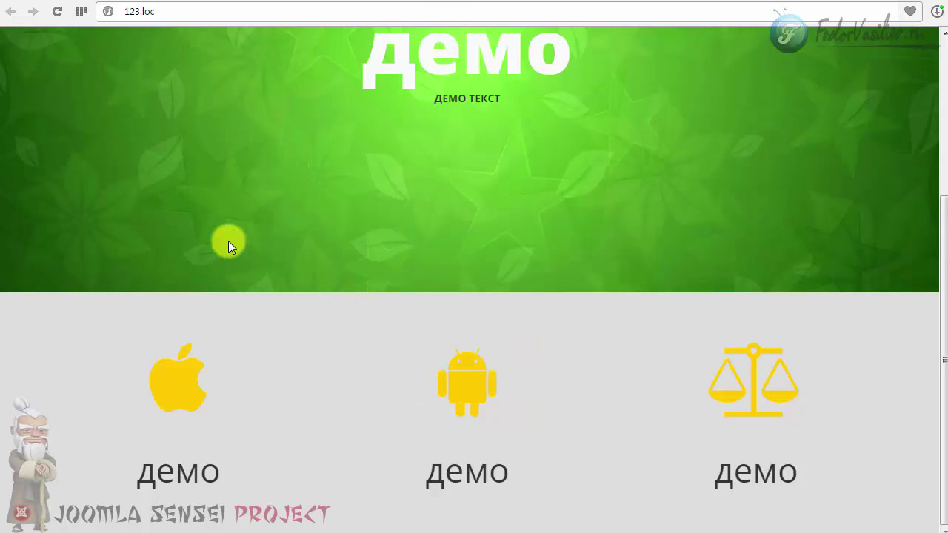
right_click(286, 178)
click(335, 401)
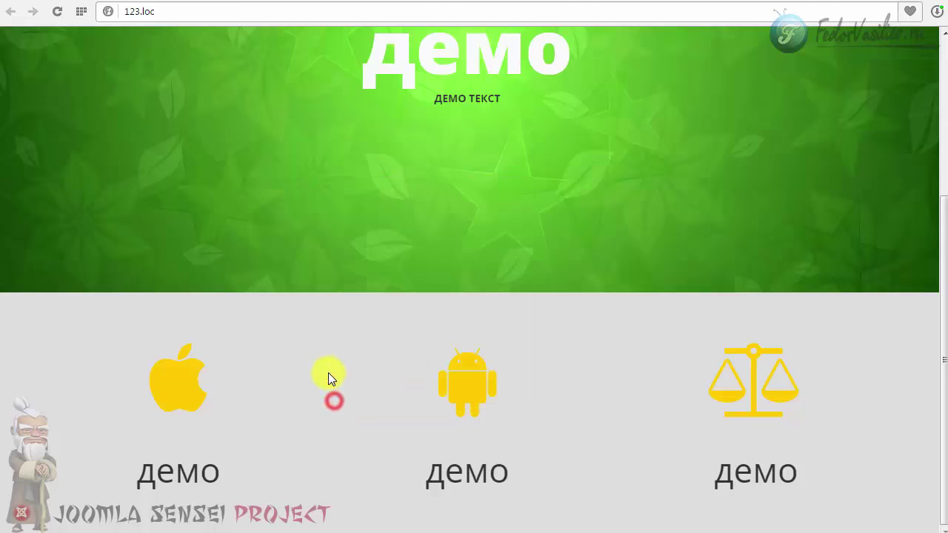
drag(348, 237, 354, 369)
scroll(354, 369, down, 2)
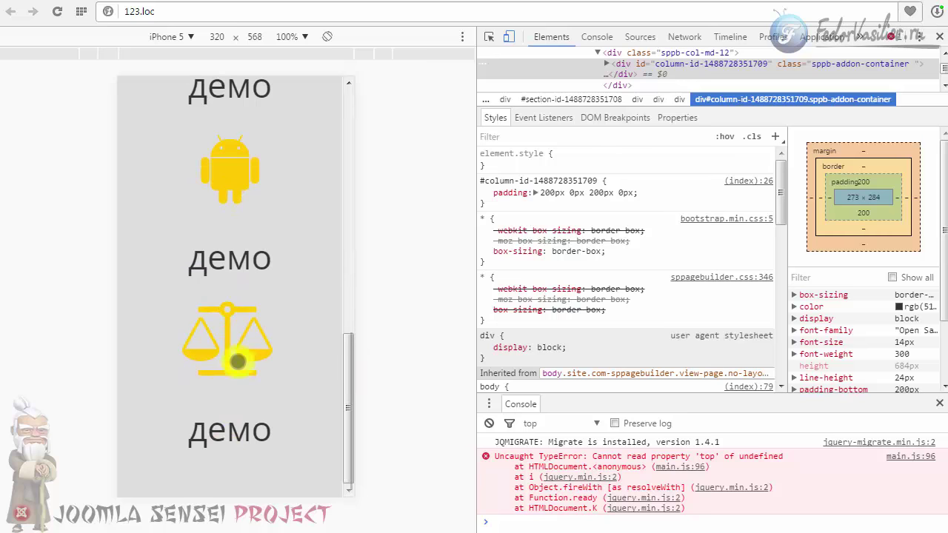
scroll(238, 190, up, 10)
Step: Review the page in iPhone 5 landscape orientation, return to portrait and close the developer tools
click(327, 36)
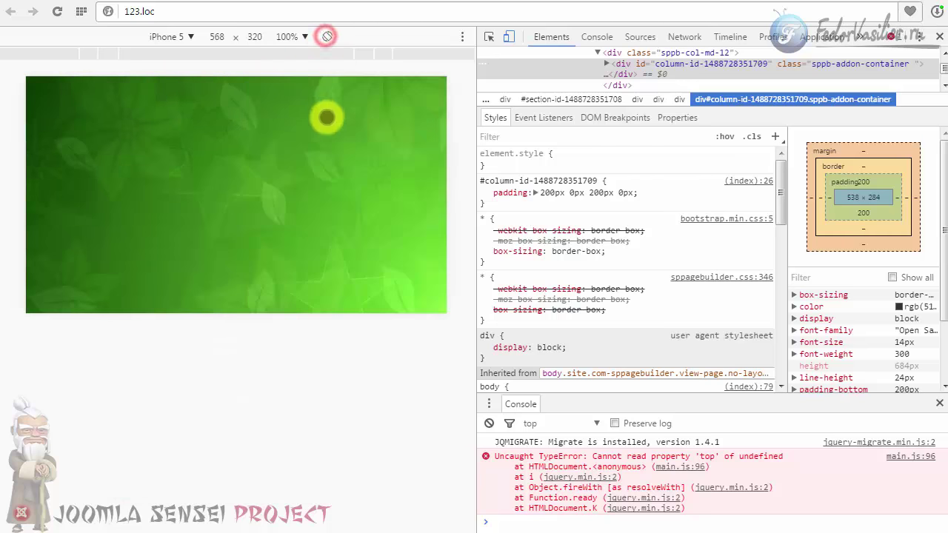
scroll(322, 130, down, 6)
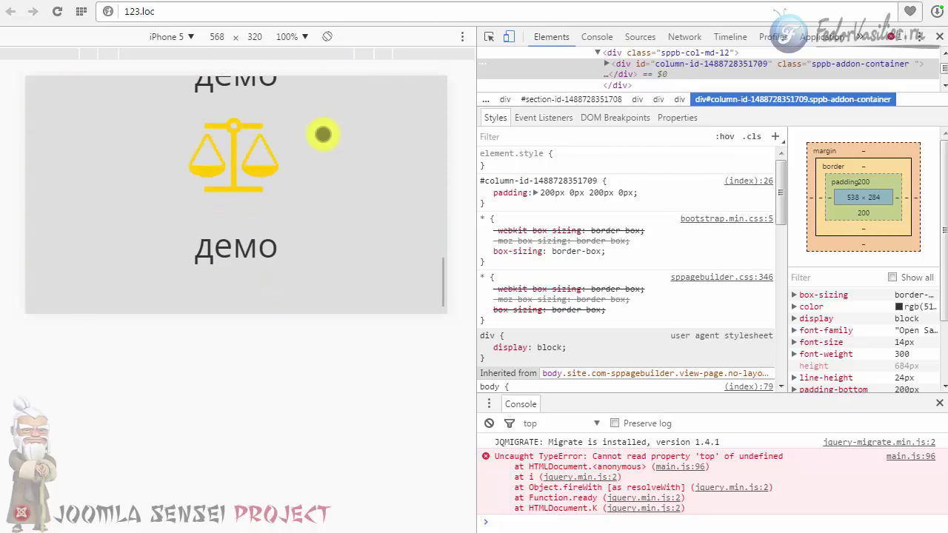
scroll(322, 129, up, 10)
click(327, 36)
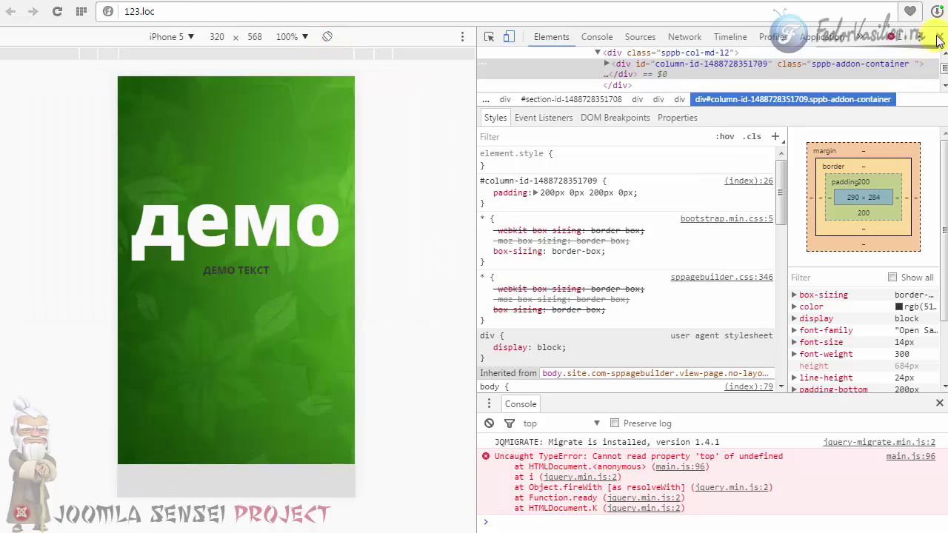
click(939, 36)
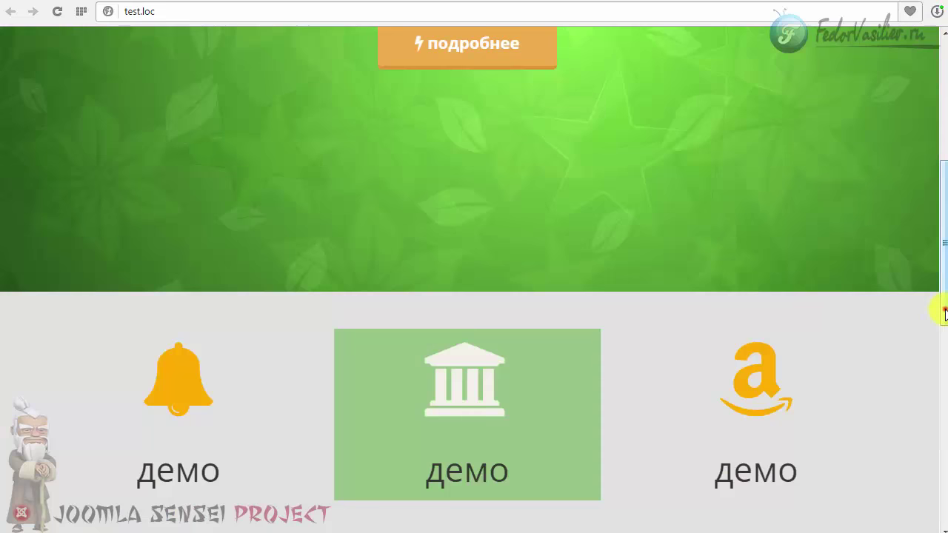
Step: Examine the sample page at test.loc, focusing on the icon row and the green row of three bordered text columns below it
scroll(941, 326, up, 4)
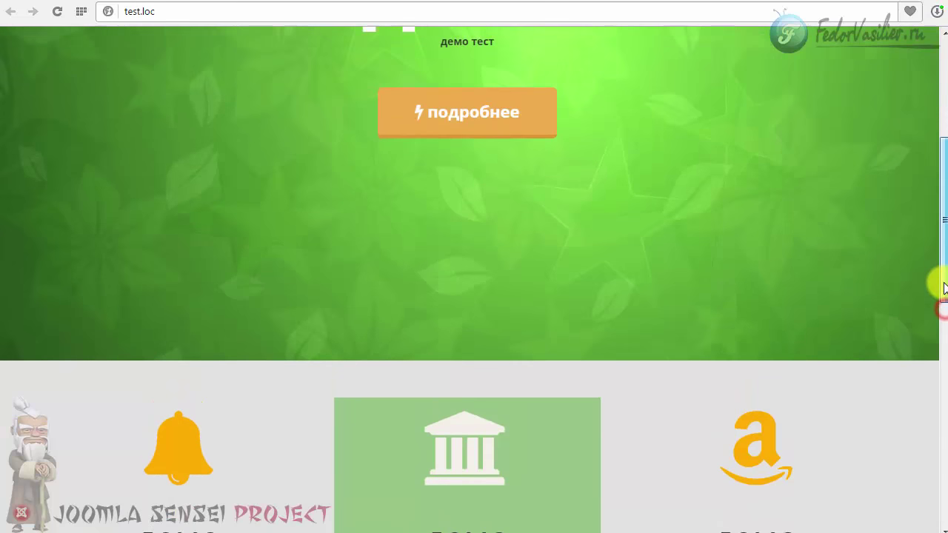
drag(945, 220, 945, 386)
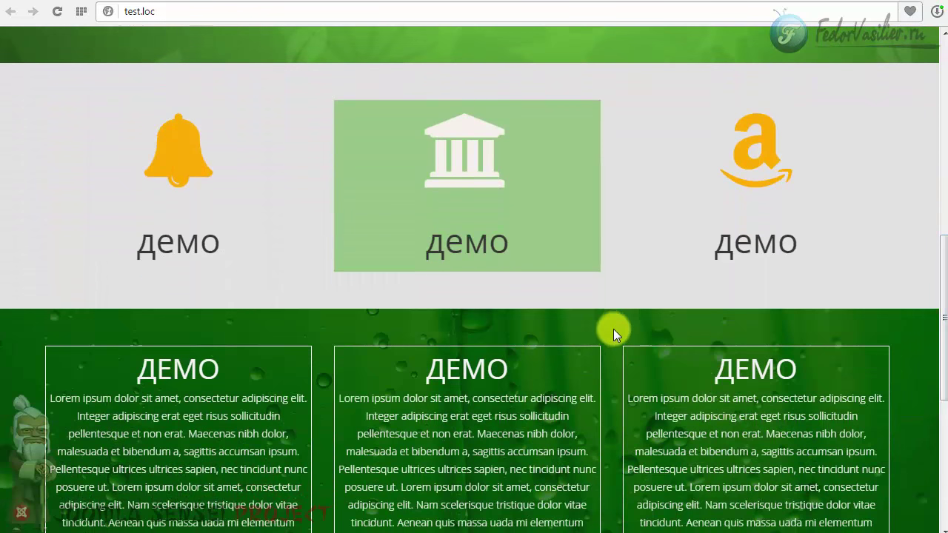
scroll(943, 356, down, 2)
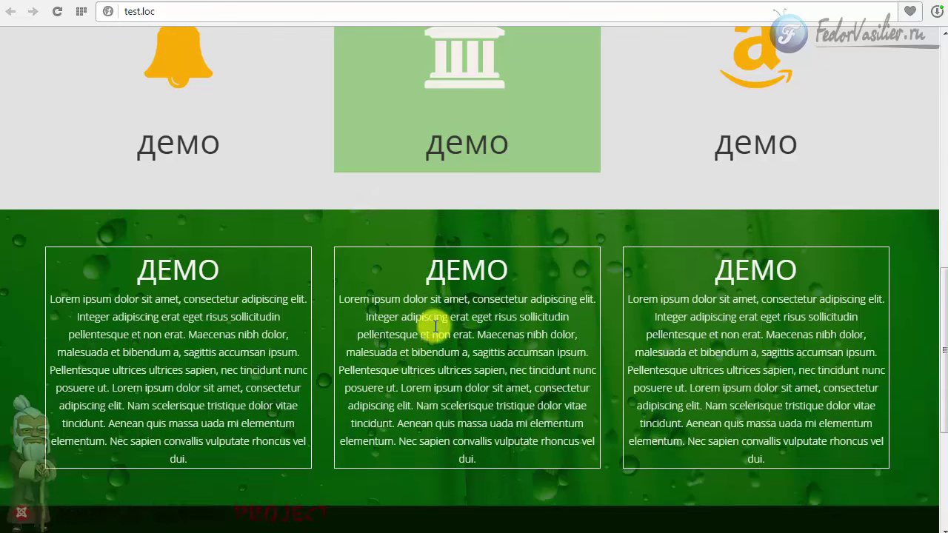
scroll(215, 296, down, 3)
scroll(193, 348, up, 2)
scroll(318, 385, up, 8)
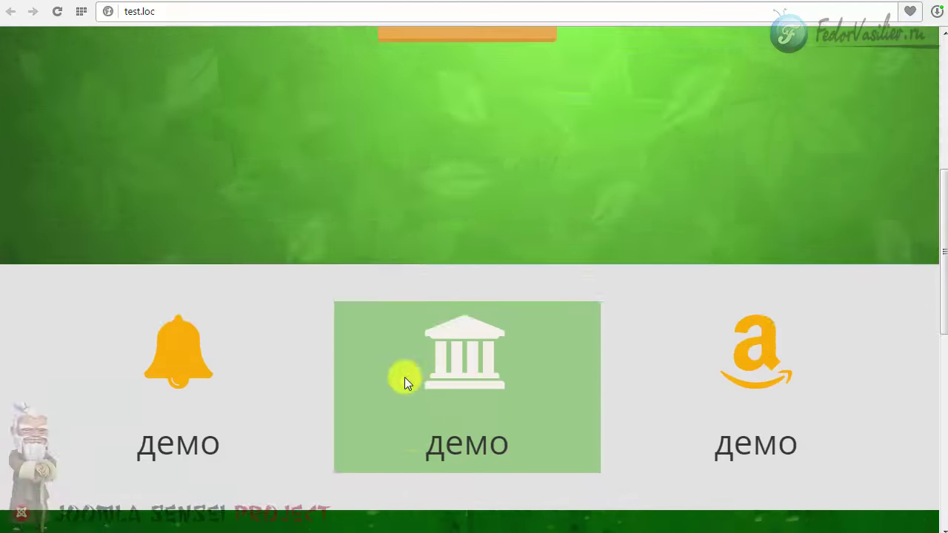
scroll(395, 162, down, 10)
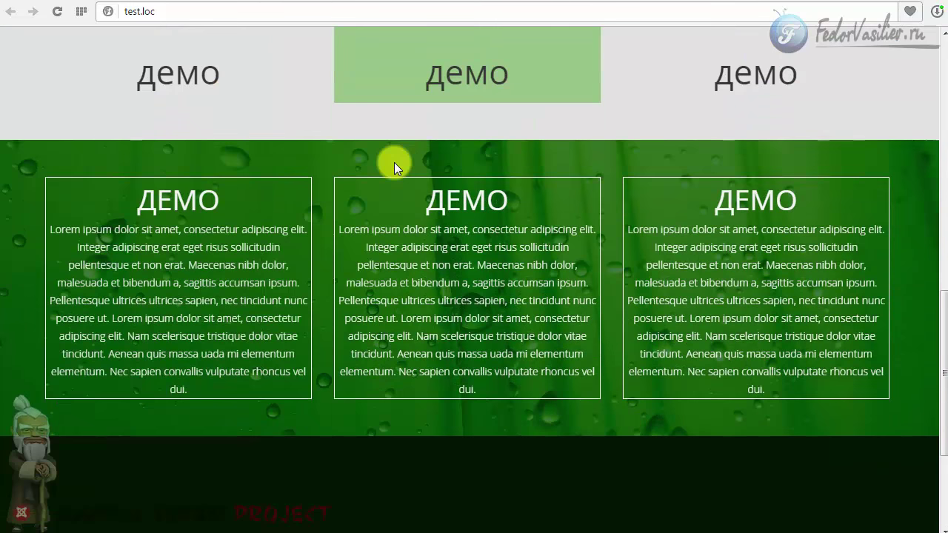
Step: Examine the sample page's green text columns, dark copyright footer and icon row, then return to the hero section
scroll(394, 162, down, 1)
scroll(296, 292, up, 3)
scroll(296, 292, down, 4)
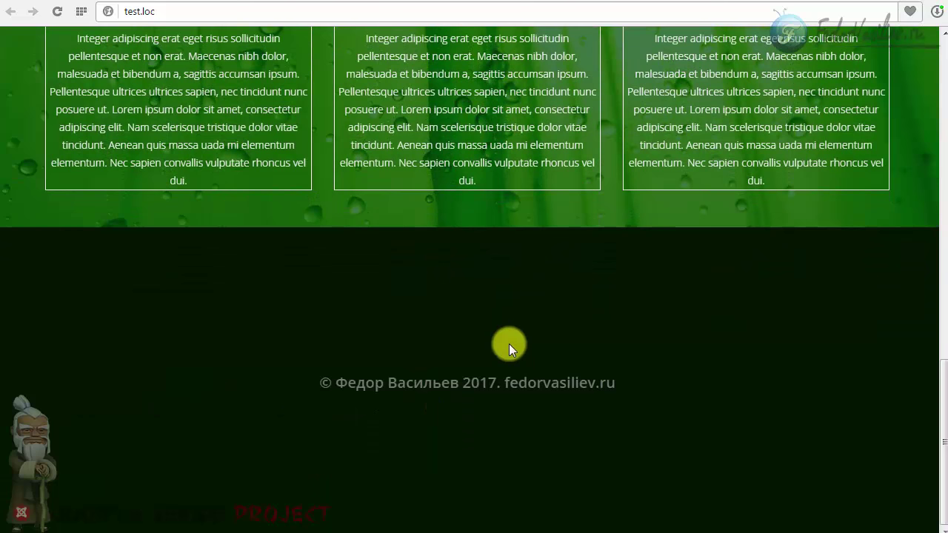
scroll(440, 381, up, 5)
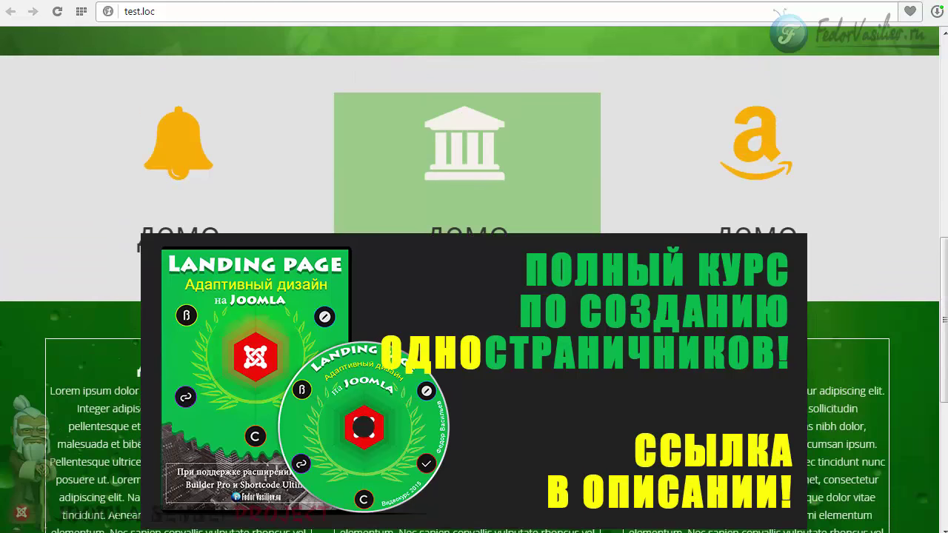
scroll(470, 130, up, 1)
scroll(470, 129, up, 1)
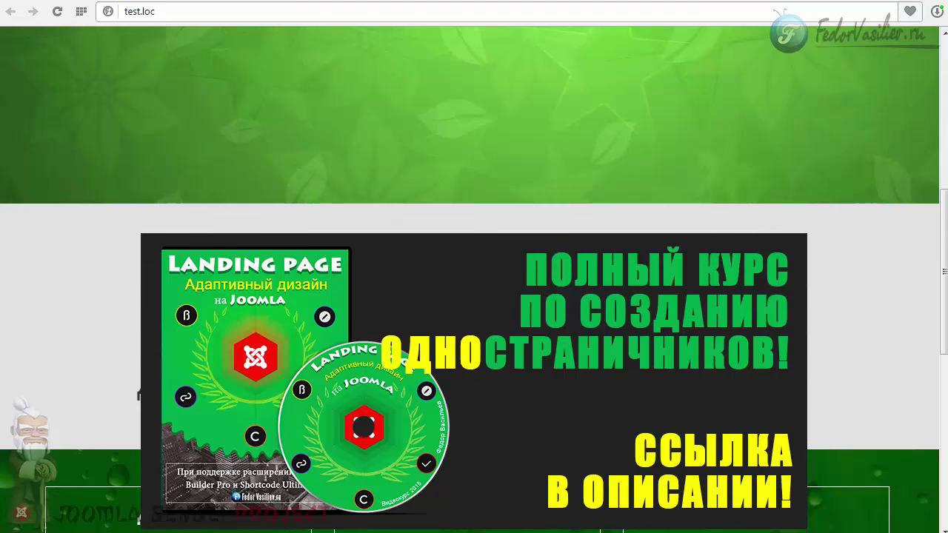
drag(942, 345, 944, 123)
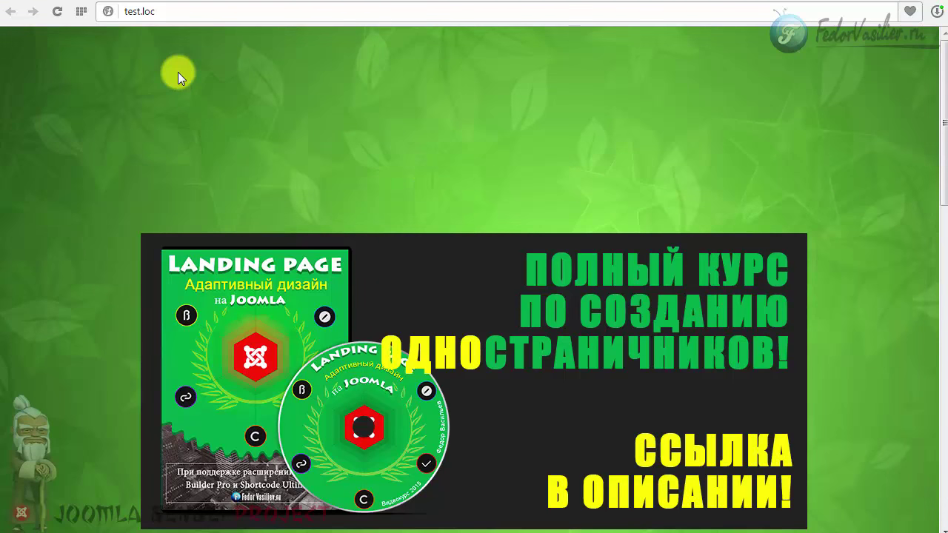
scroll(312, 74, down, 6)
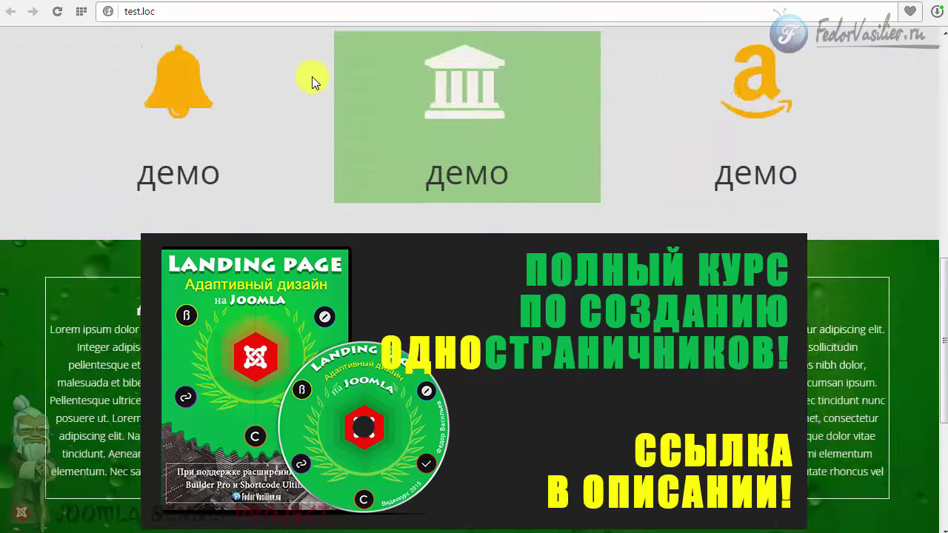
scroll(490, 404, up, 9)
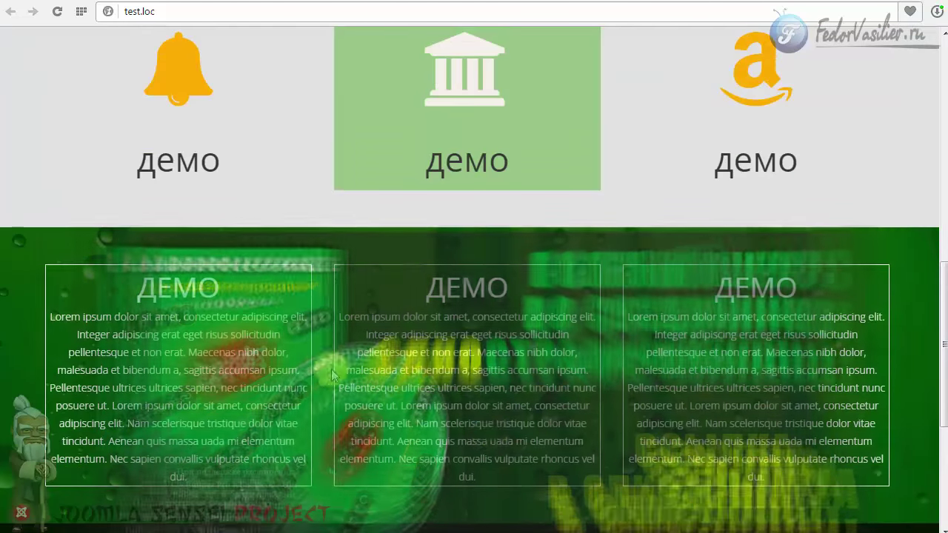
scroll(491, 405, up, 4)
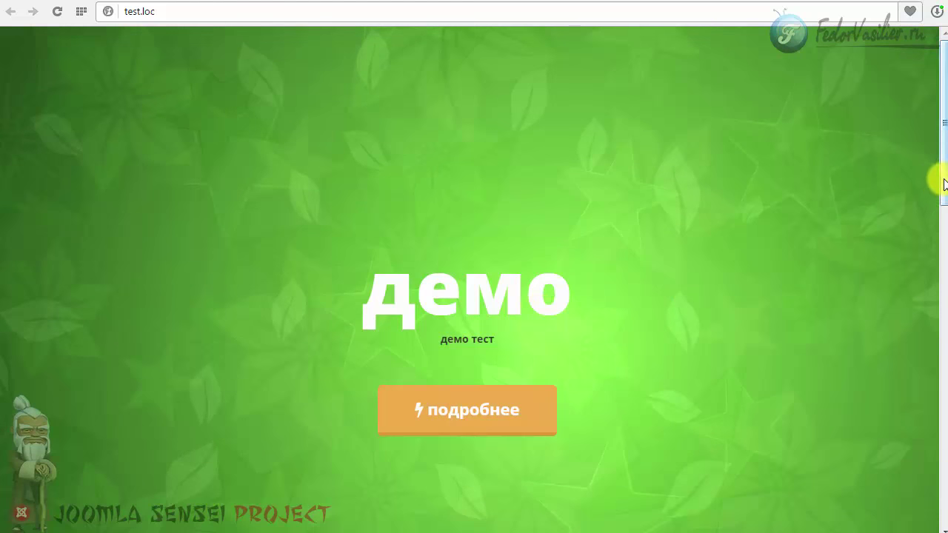
Step: Review the whole sample page from the hero heading and "подробнее" button through the icon and text rows to the footer
drag(935, 180, 938, 282)
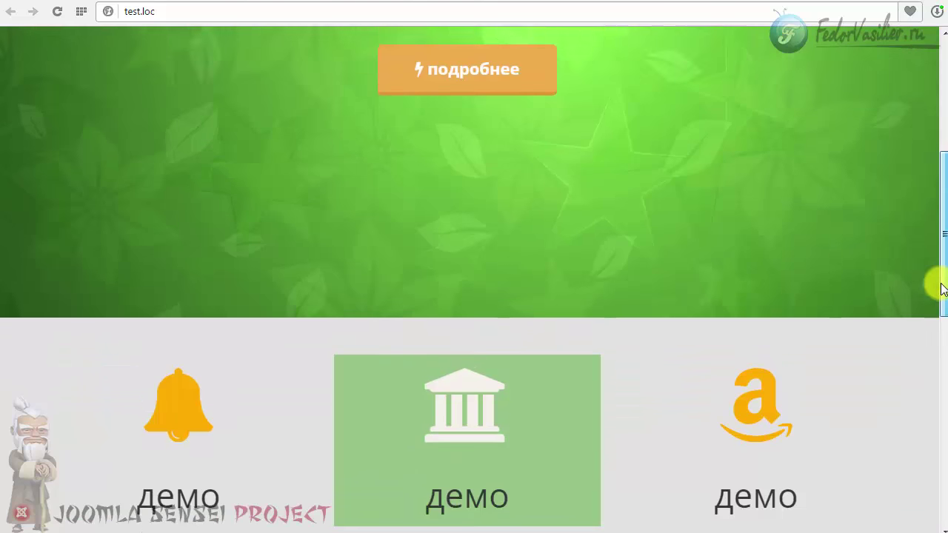
scroll(458, 218, up, 4)
click(509, 231)
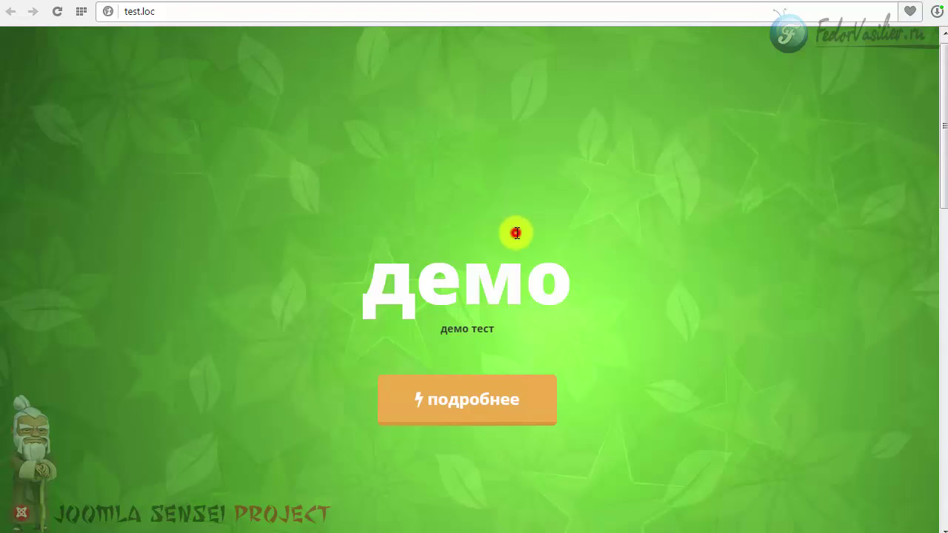
scroll(491, 207, down, 6)
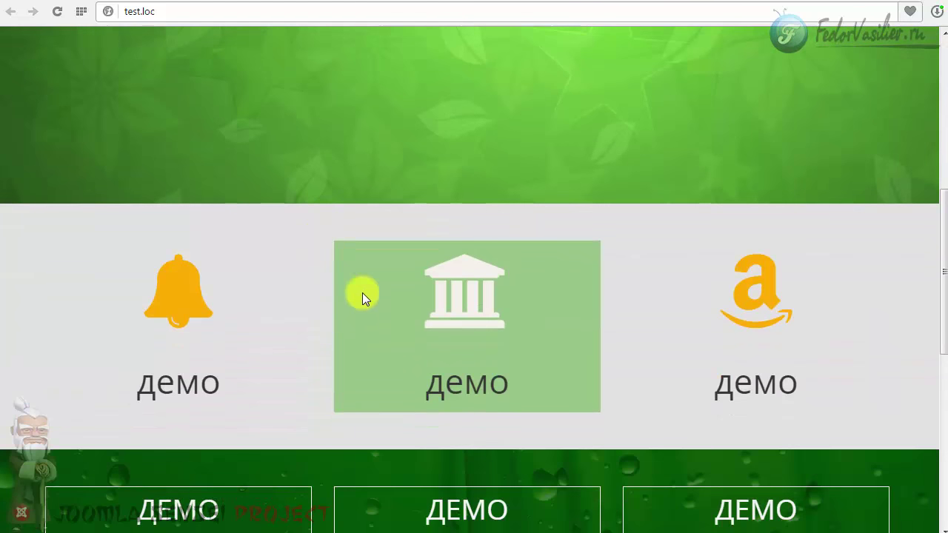
scroll(453, 321, up, 5)
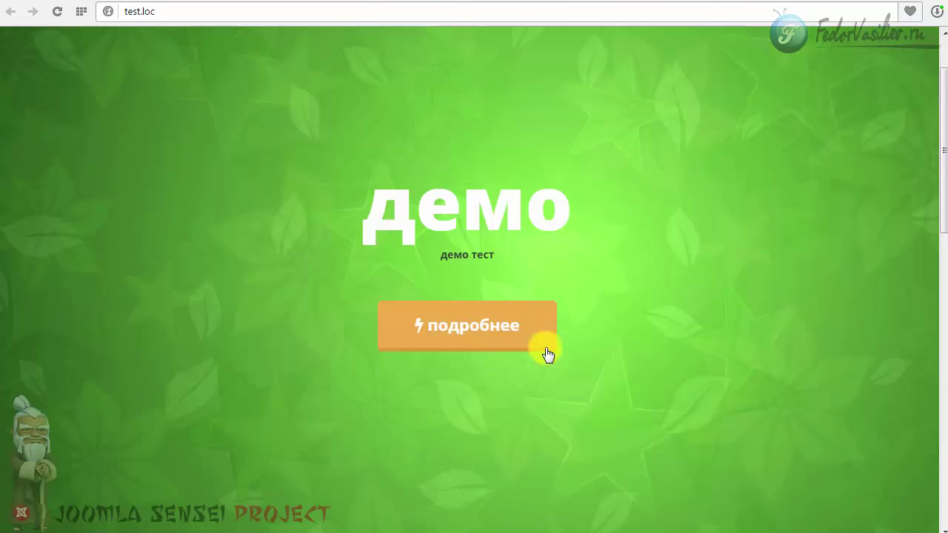
scroll(306, 308, down, 5)
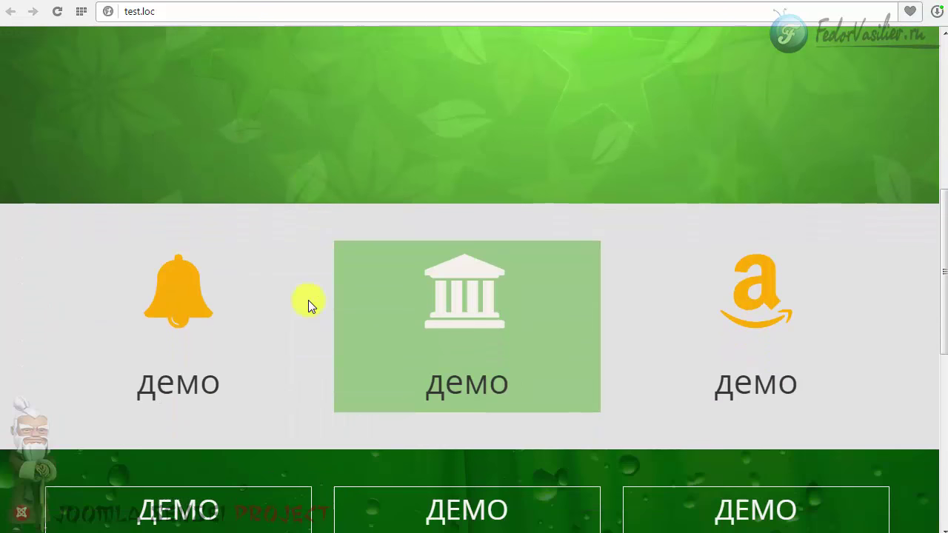
scroll(520, 276, down, 3)
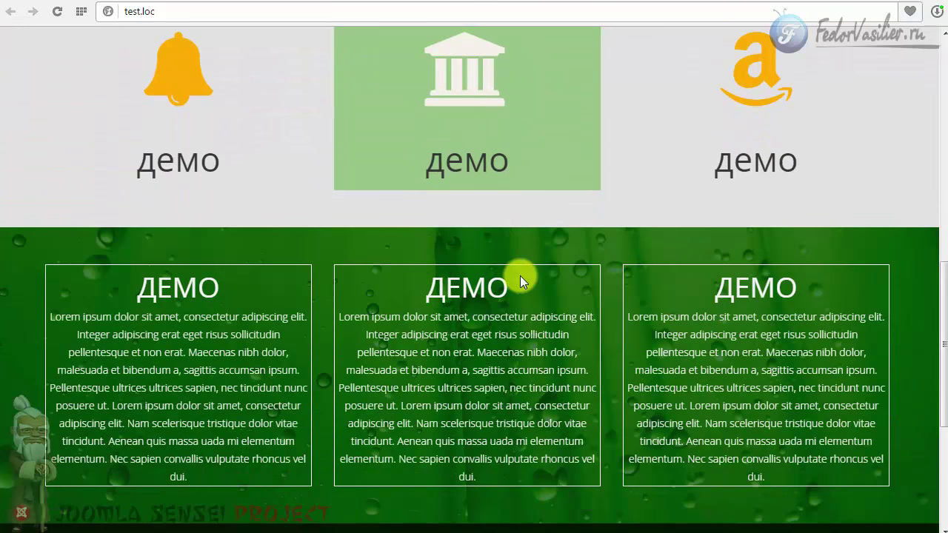
mouse_move(426, 289)
mouse_down()
mouse_move(504, 288)
mouse_move(421, 294)
mouse_up()
click(470, 323)
scroll(473, 324, down, 4)
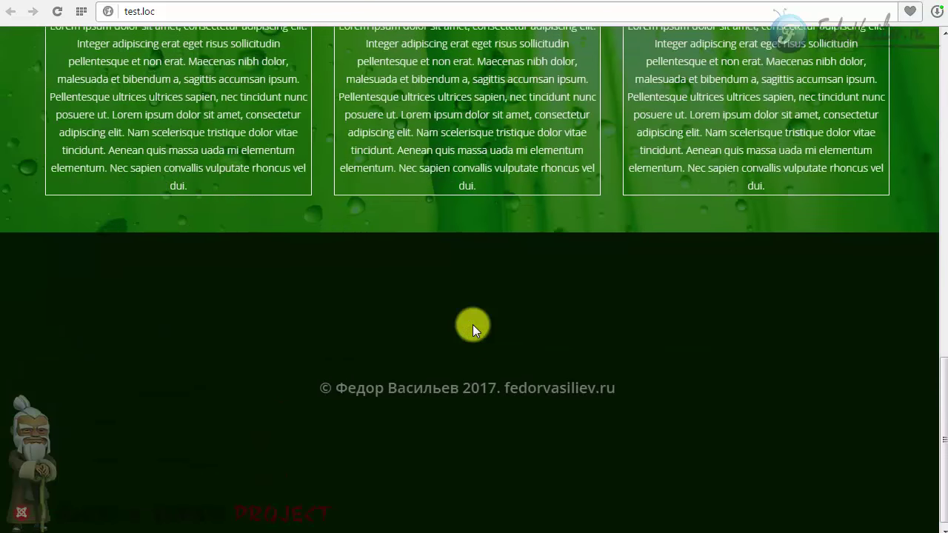
scroll(473, 325, up, 15)
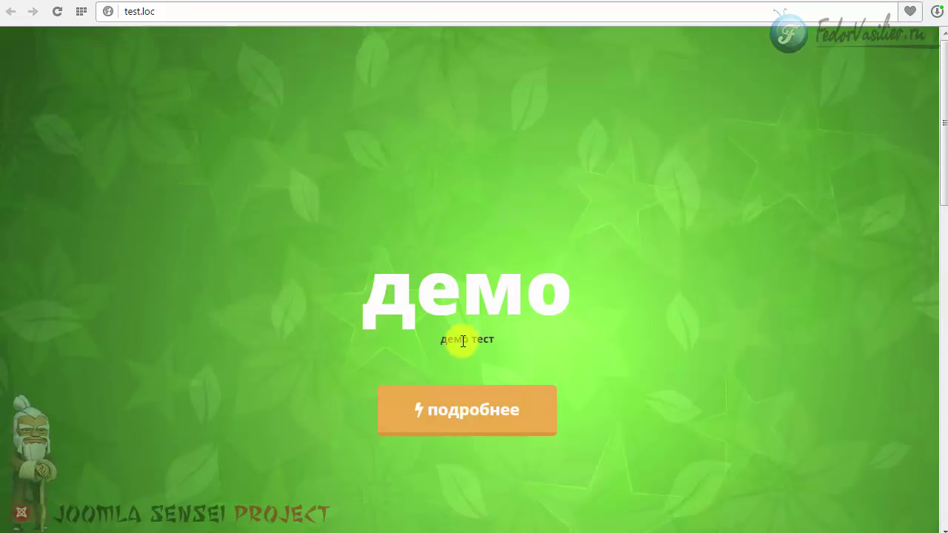